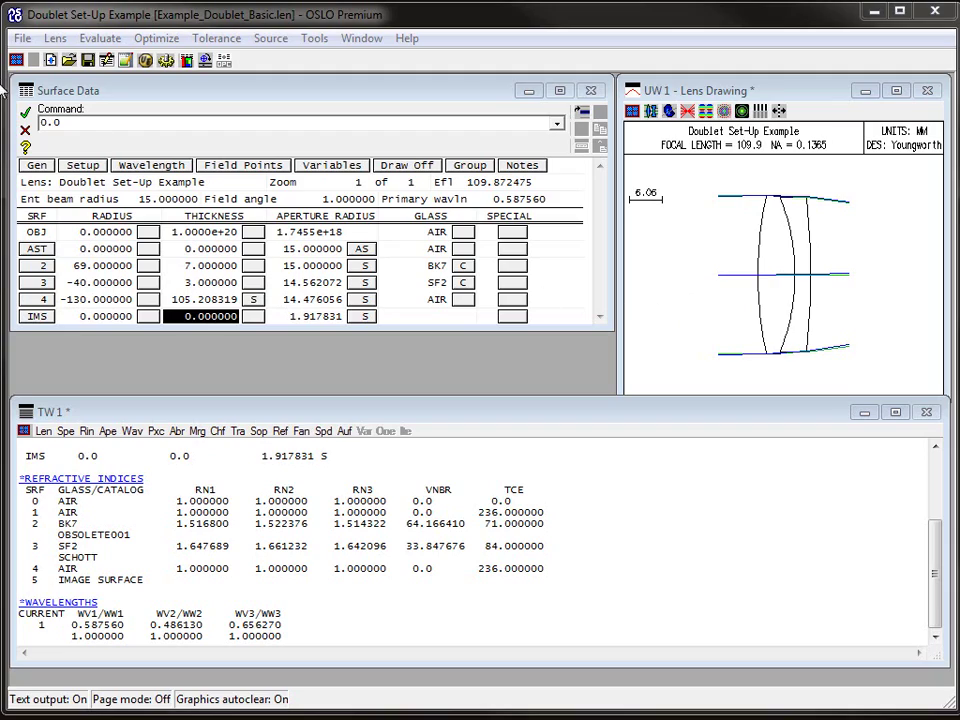
Save a copy of the lens as Example_Doublet_PreOpt.len in the same folder
left_click(22, 40)
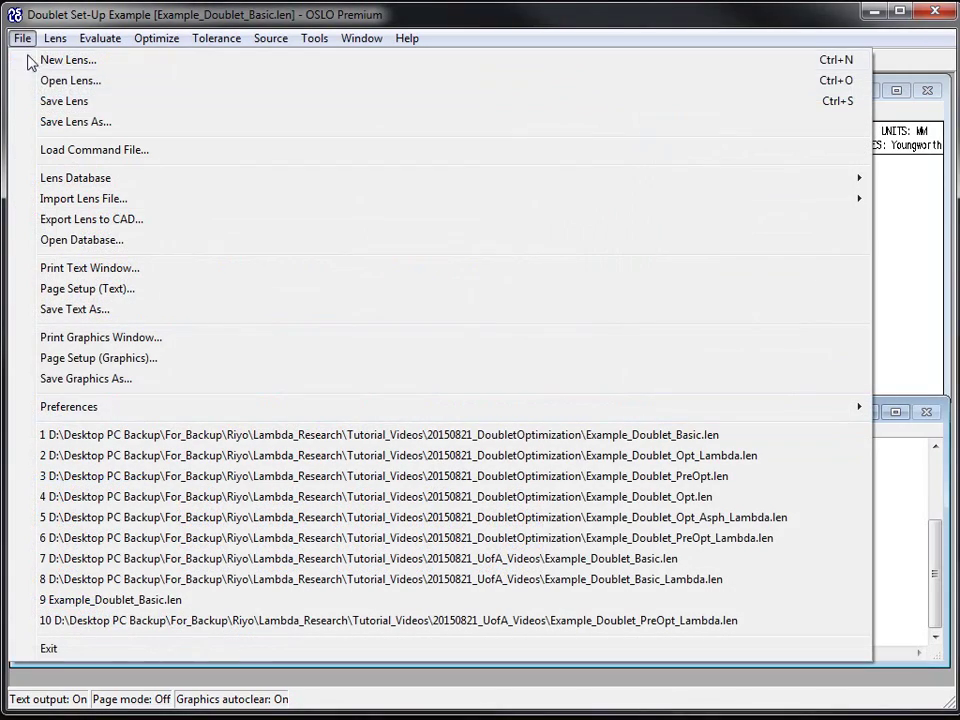
left_click(66, 122)
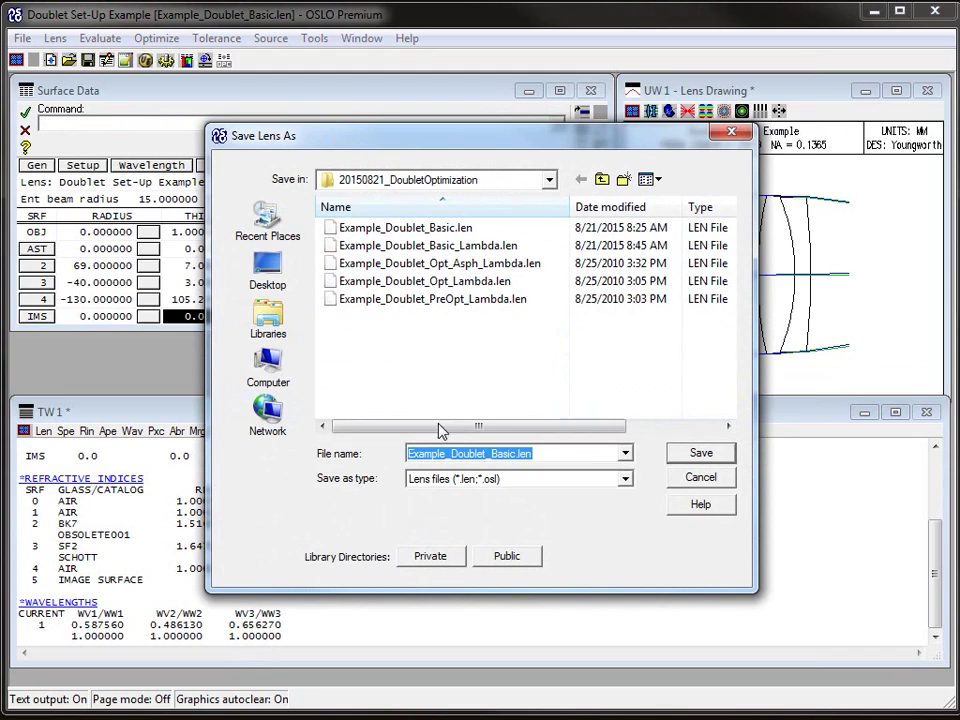
left_click(497, 454)
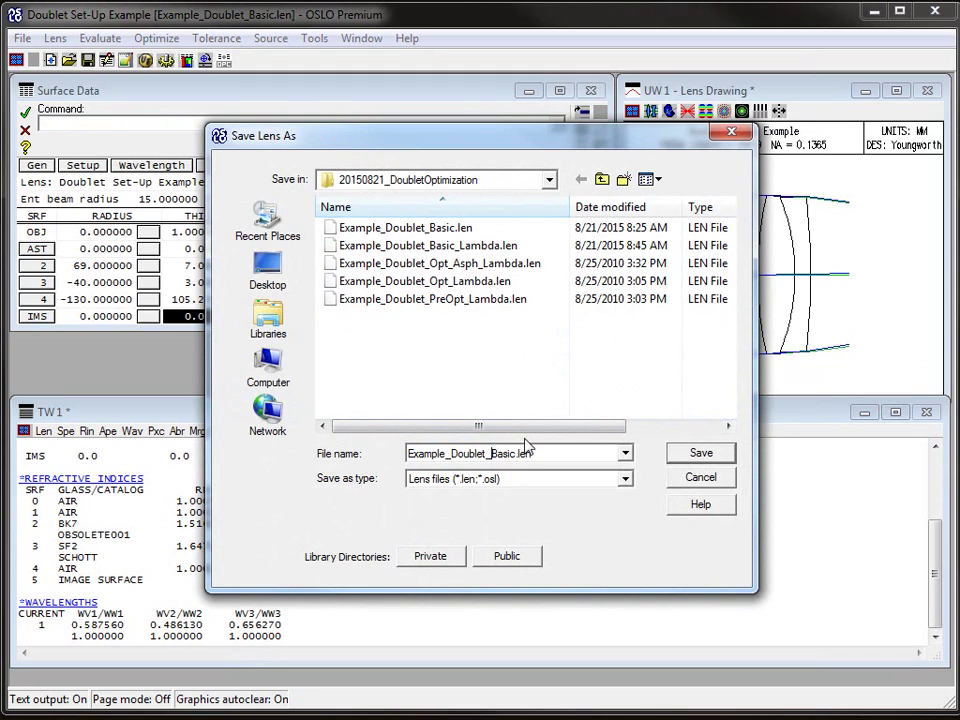
key("Delete")
key("Delete")
key("Delete")
key("Delete")
key("Delete")
key("Delete")
type("Preop")
key("BackSpace")
key("BackSpace")
type("Op")
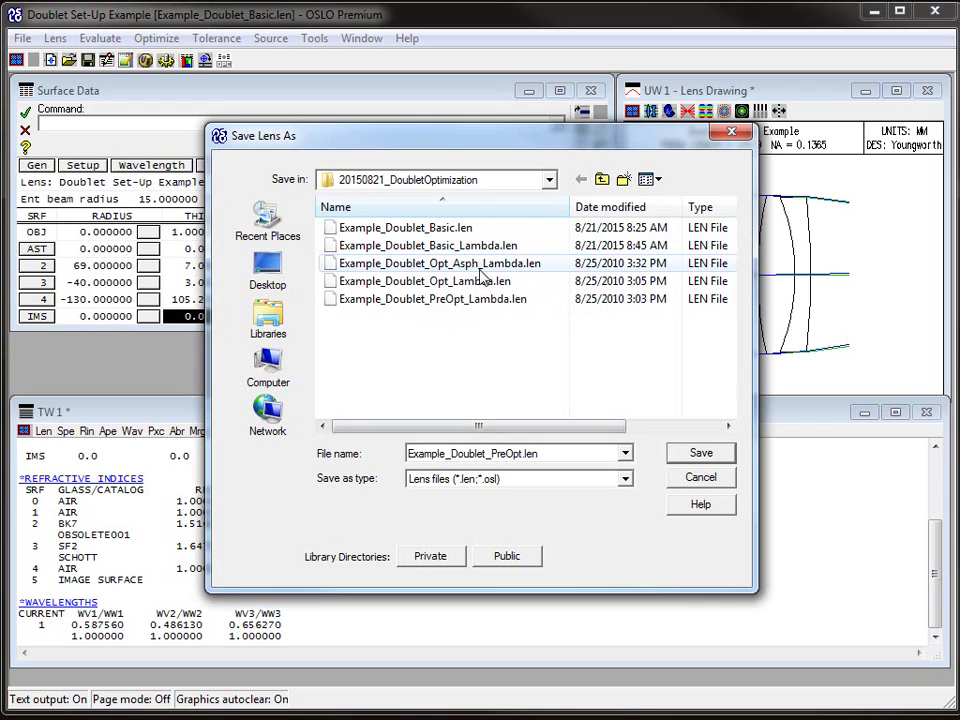
left_click(674, 453)
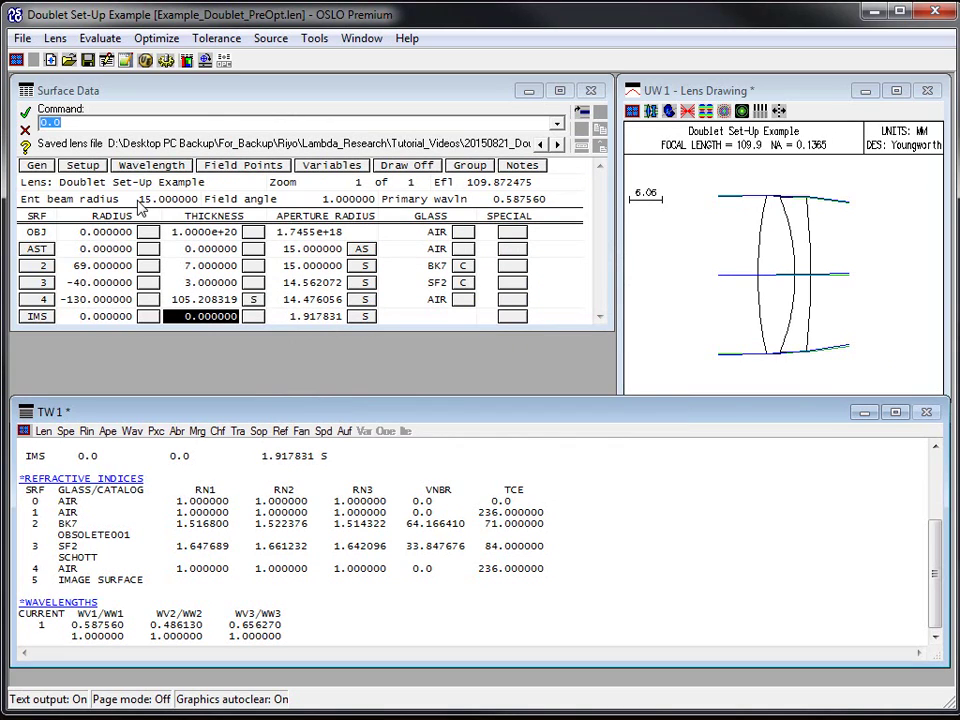
Open the variables editor by assigning a special variable to surface 2's radius, and enlarge the editor to show more rows
left_click(155, 42)
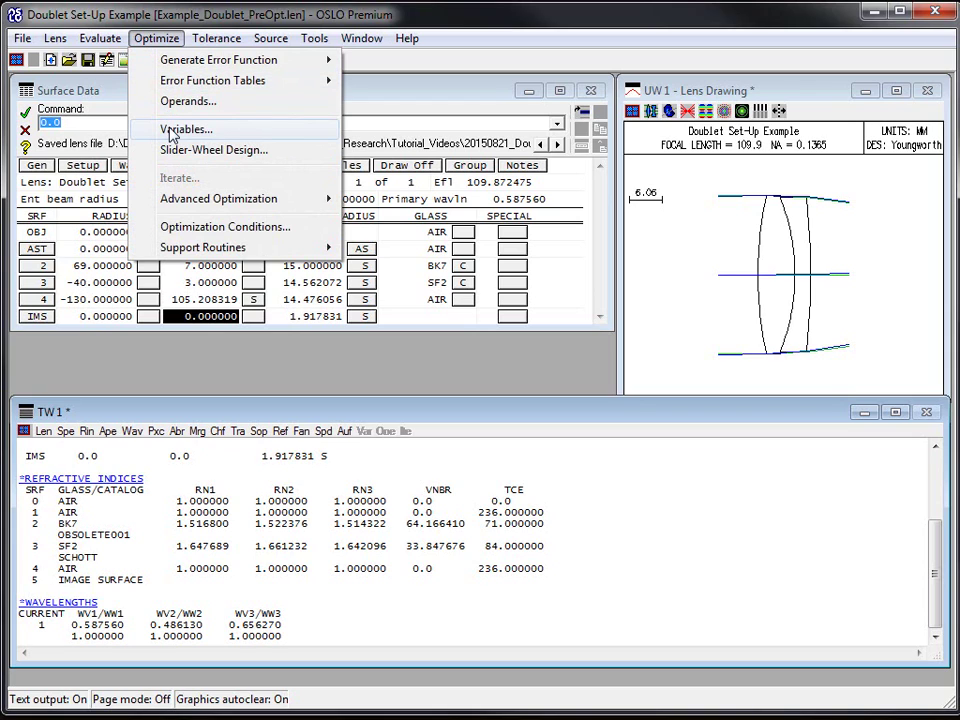
left_click(155, 36)
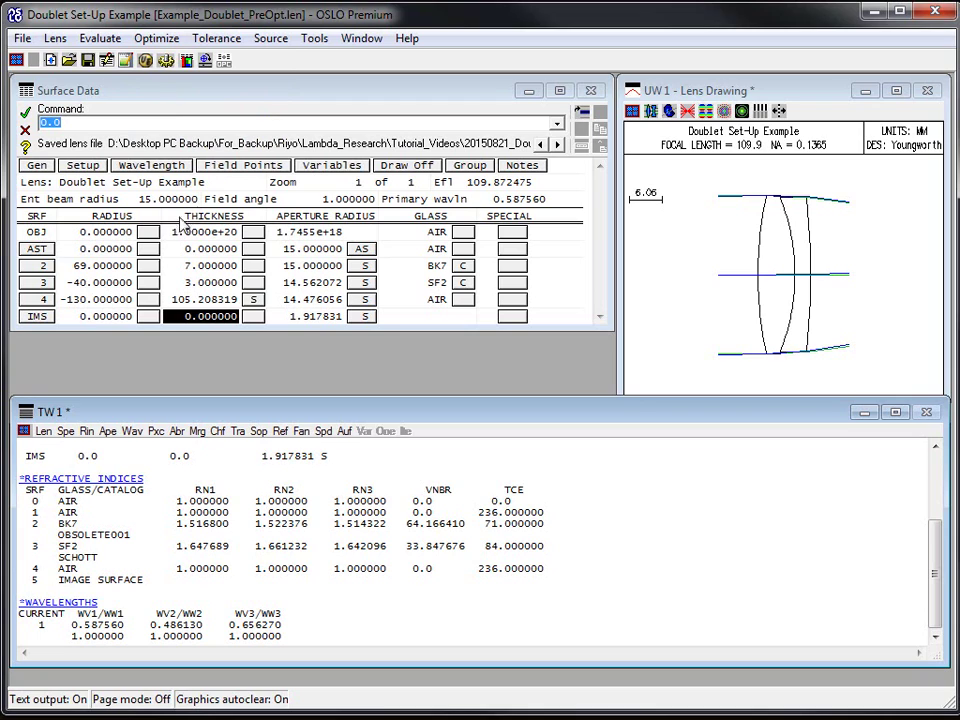
left_click(148, 265)
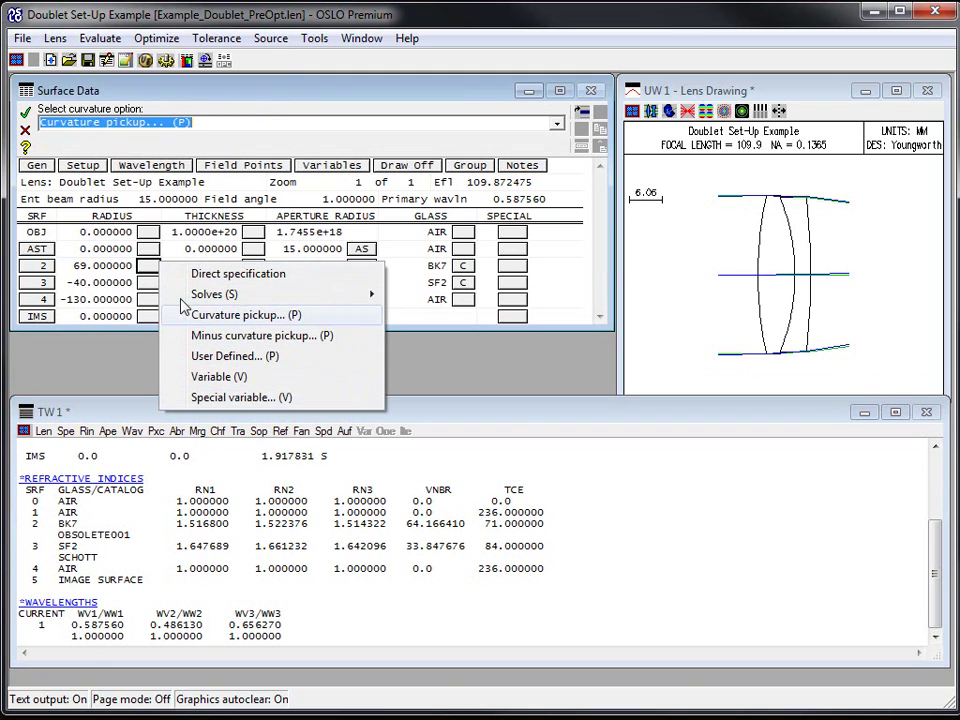
left_click(239, 404)
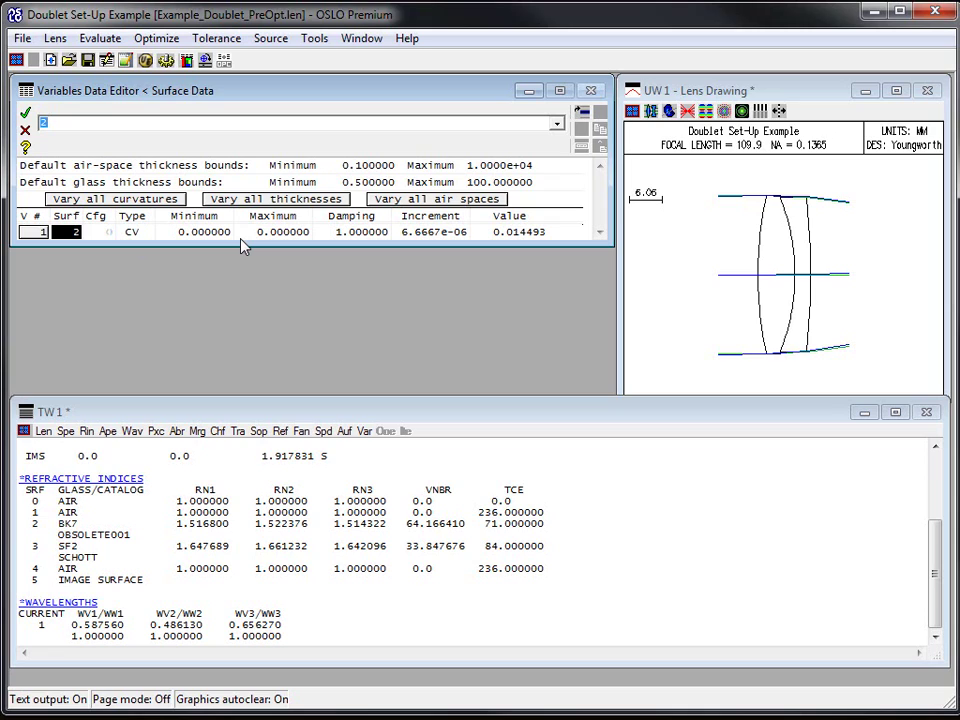
left_click(156, 38)
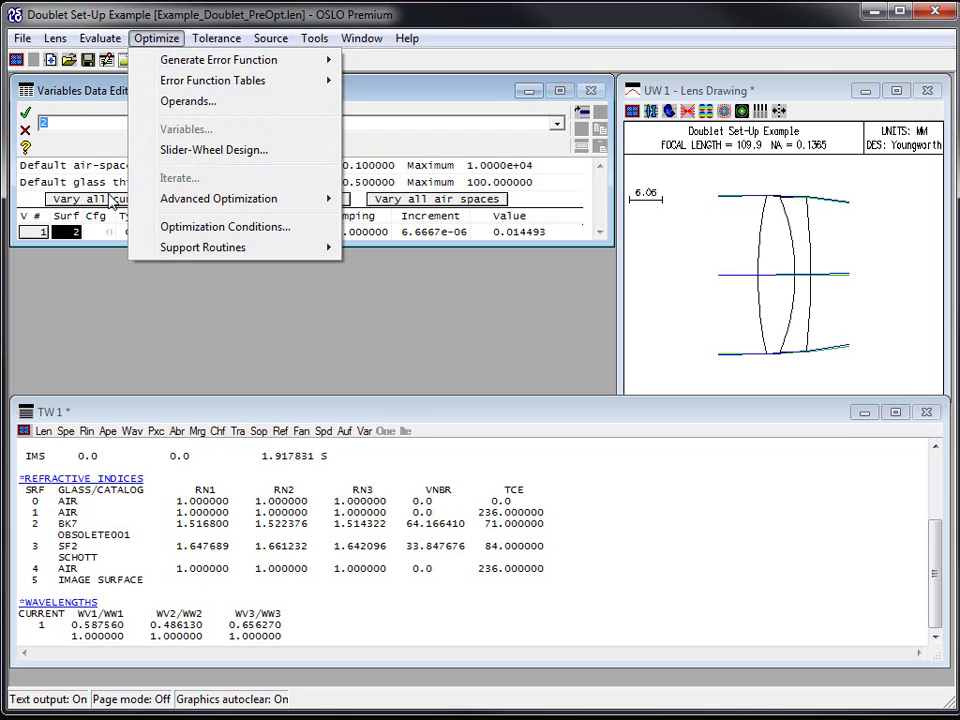
left_click(228, 20)
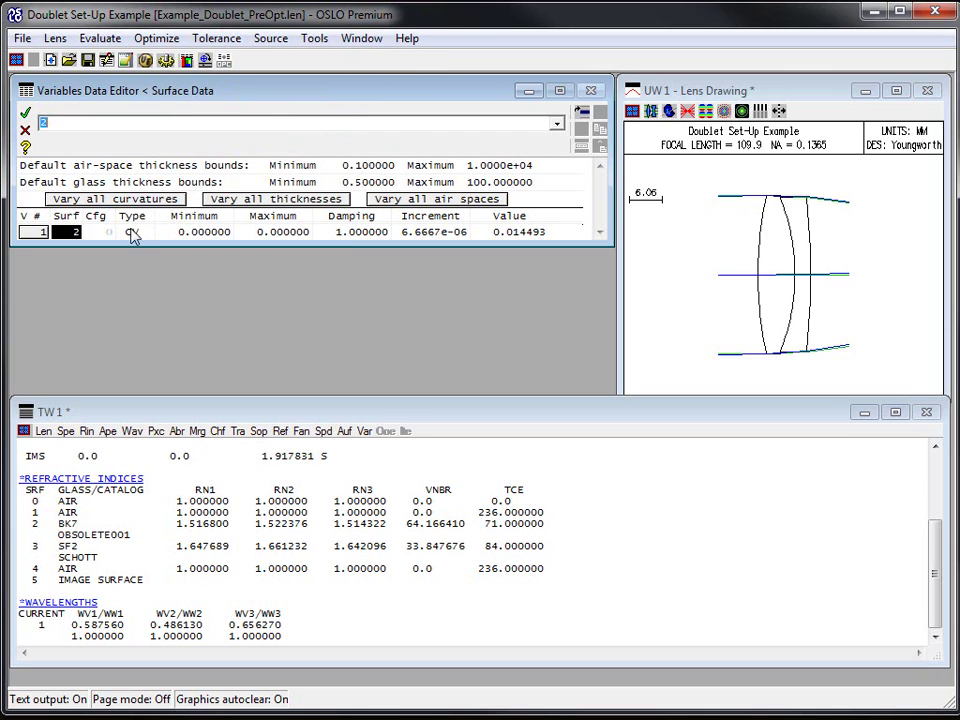
left_click_drag(122, 245, 124, 323)
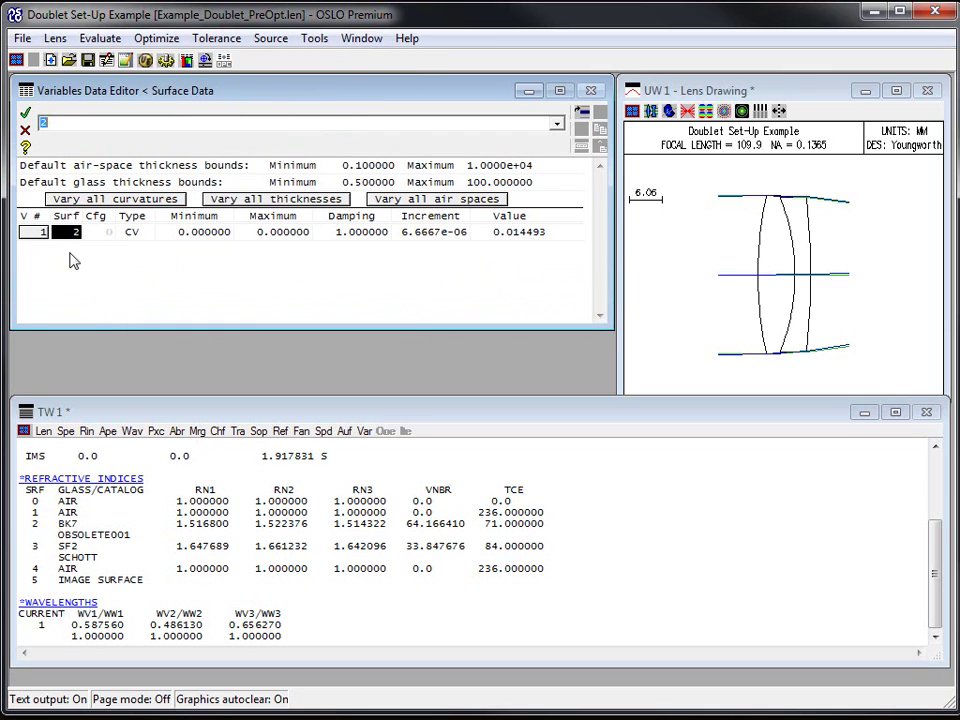
Insert five blank variable rows above the existing surface 2 curvature variable
left_click(34, 231)
left_click(582, 117)
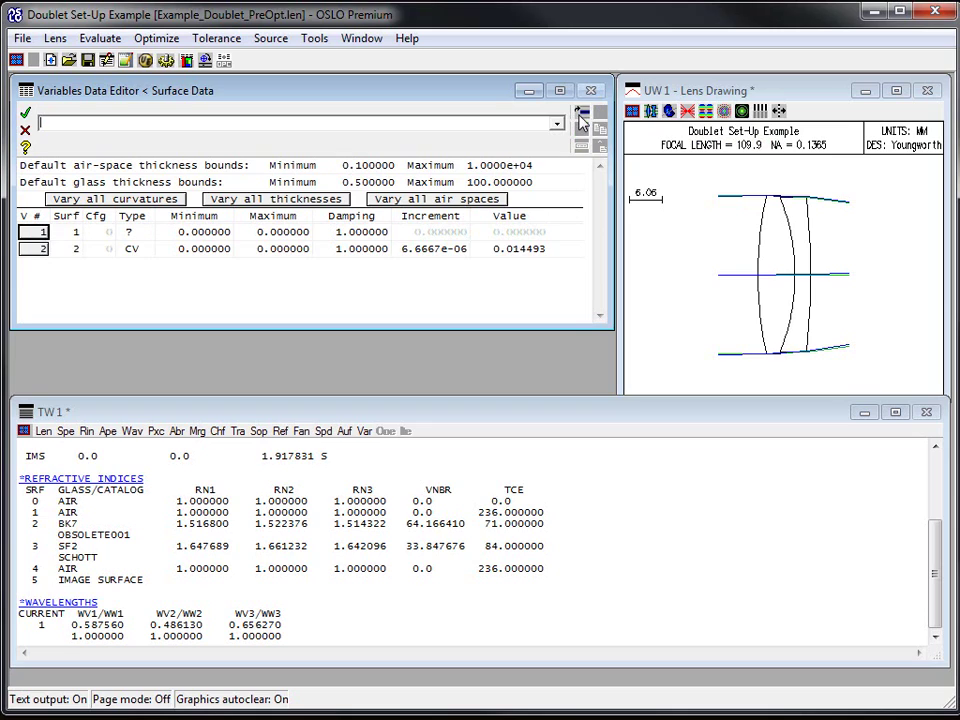
left_click(582, 118)
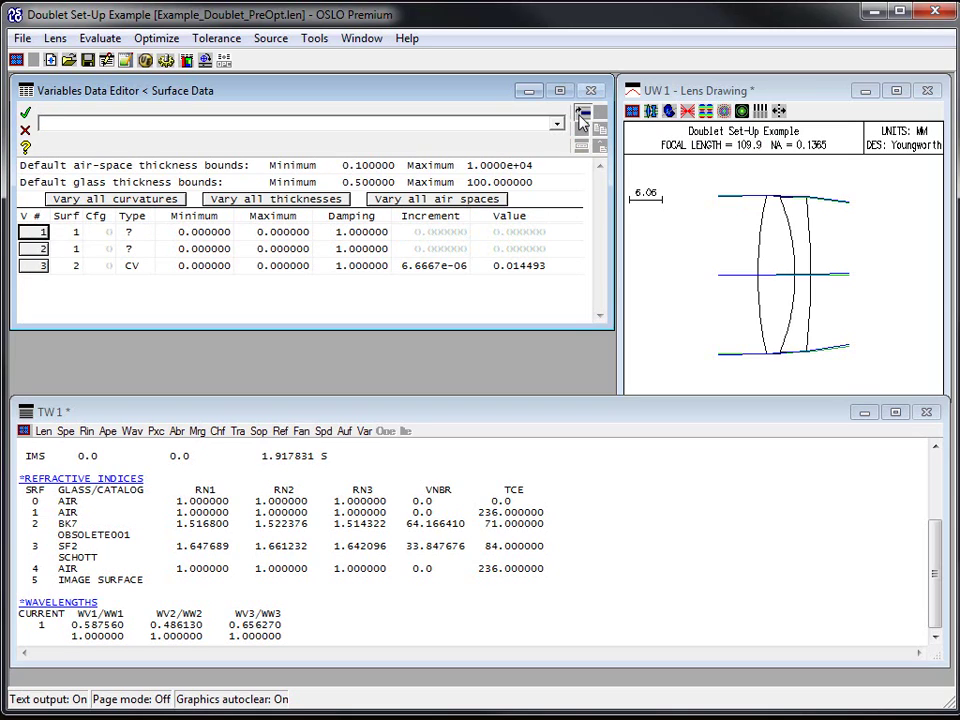
left_click(582, 118)
left_click(582, 118)
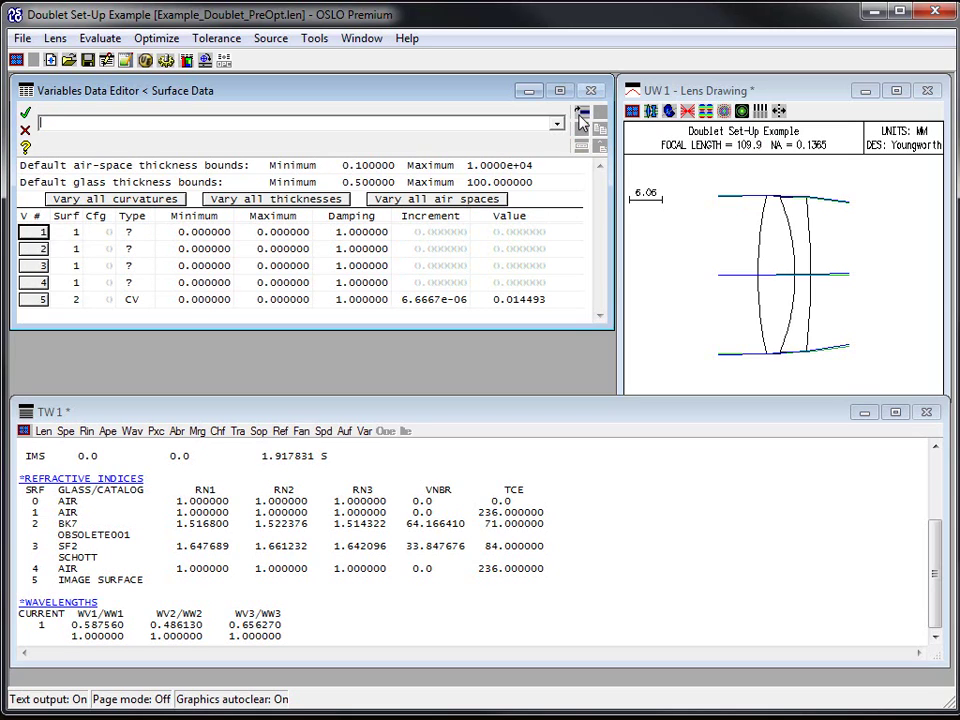
left_click(582, 118)
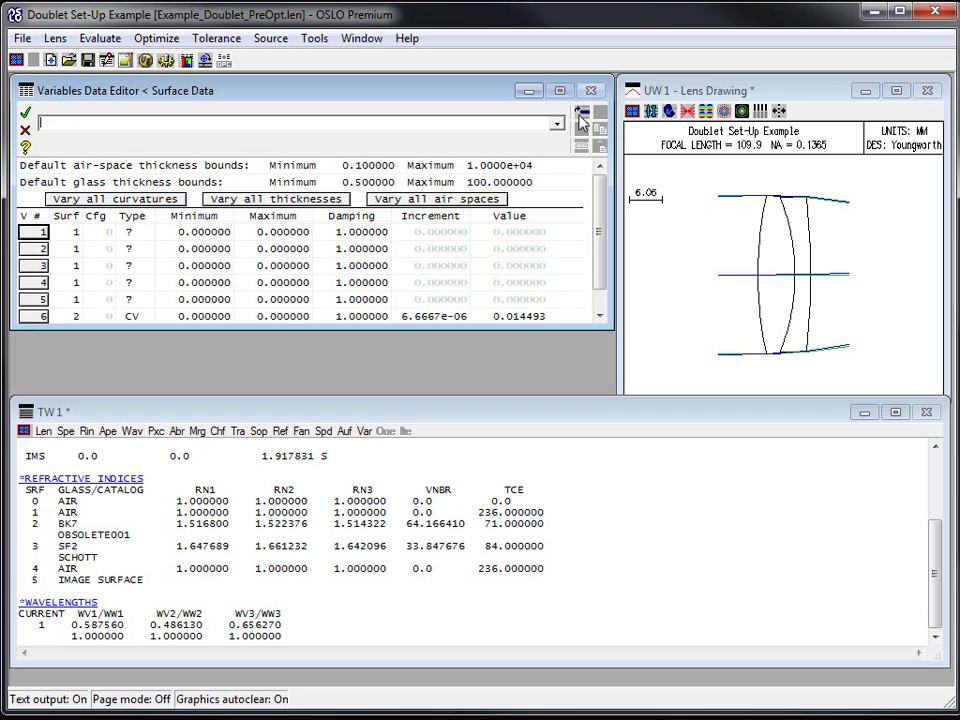
Delete the original surface 2 curvature row at the end of the variables list
left_click(36, 315)
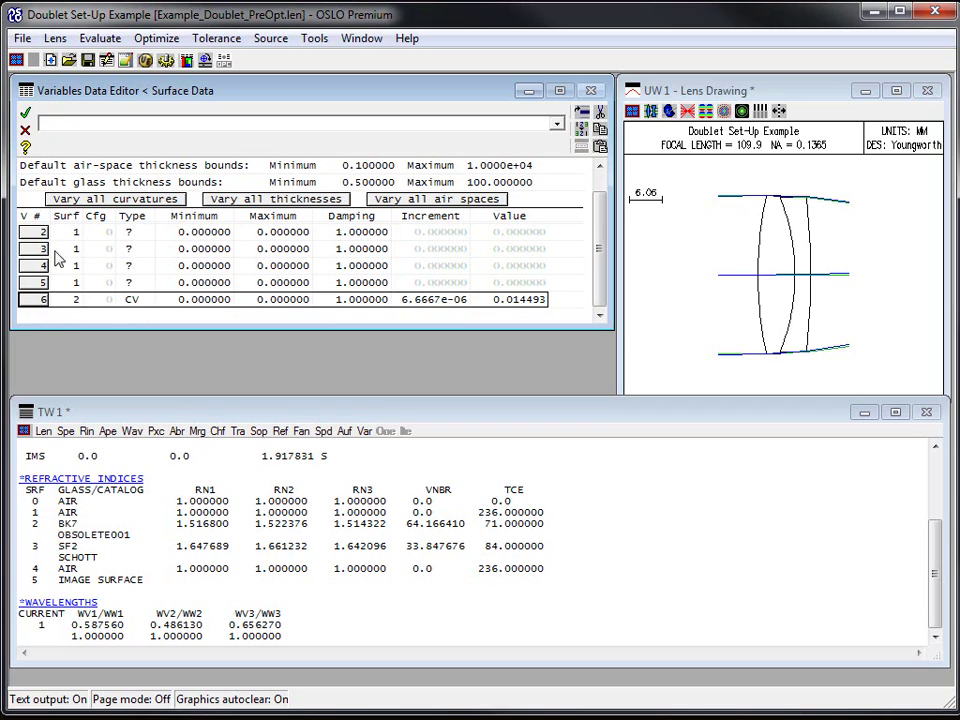
left_click(38, 308)
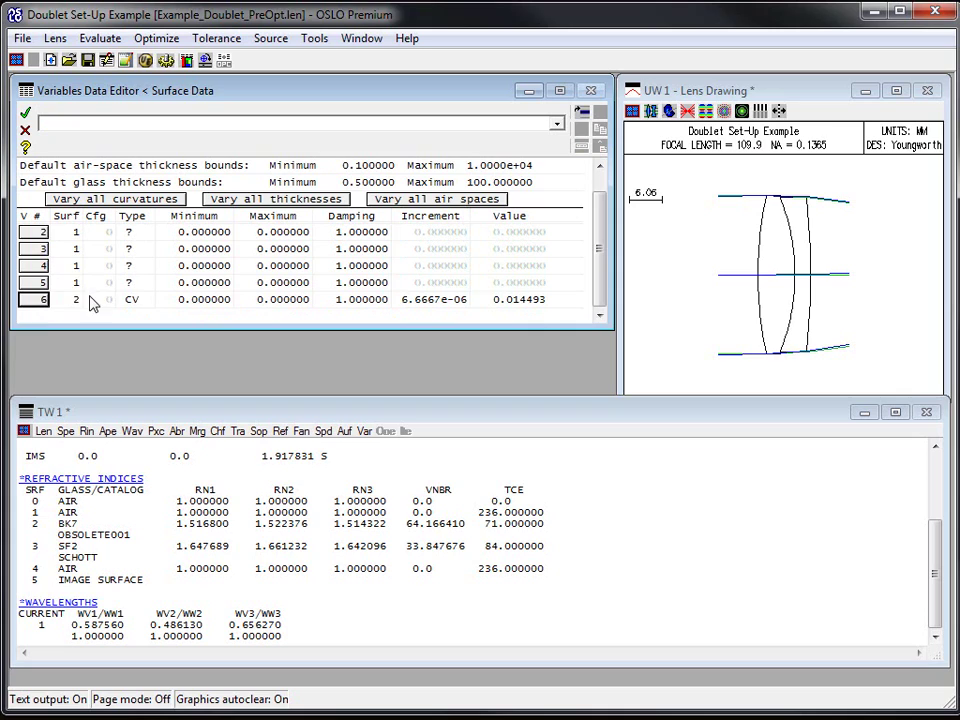
scroll(75, 255, "up", 1)
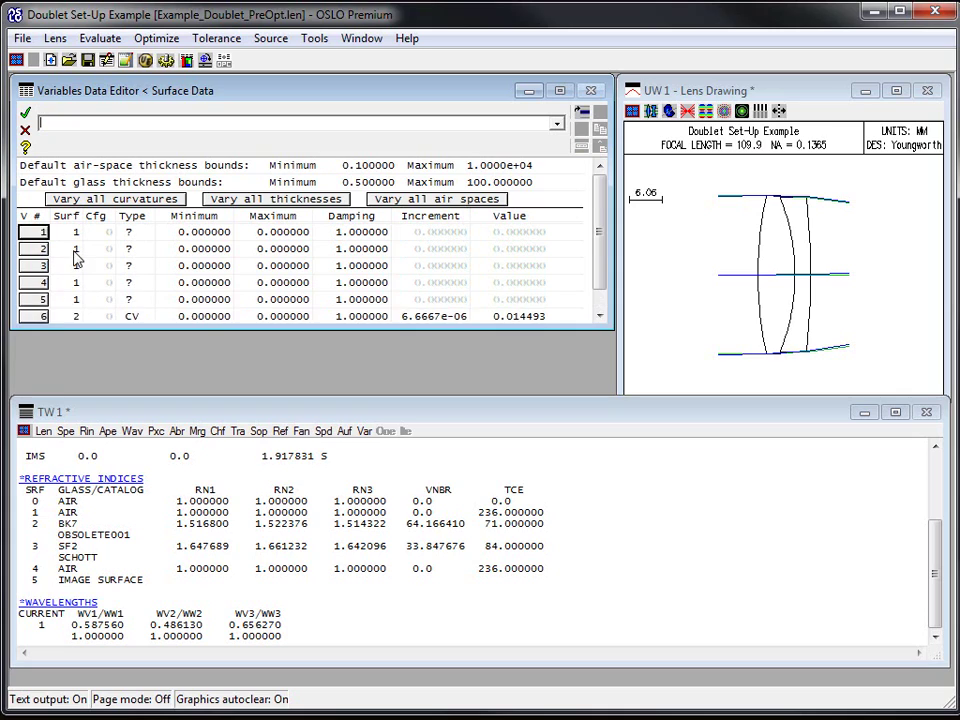
left_click(32, 319)
left_click(598, 115)
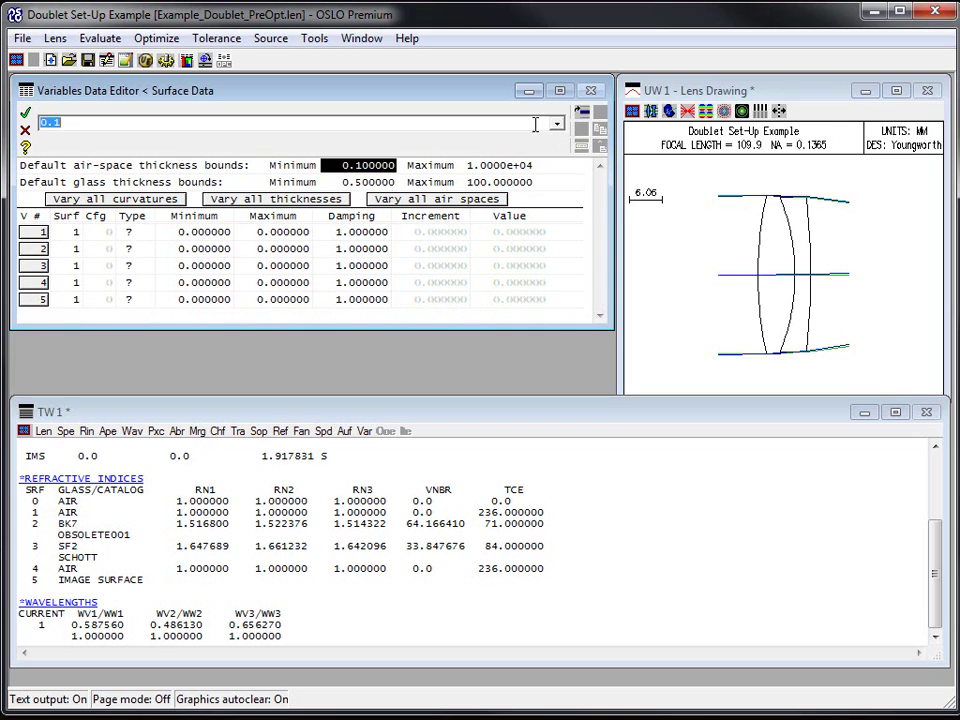
Define variable 1 as the curvature (CV) of surface 2
left_click(66, 234)
type("2")
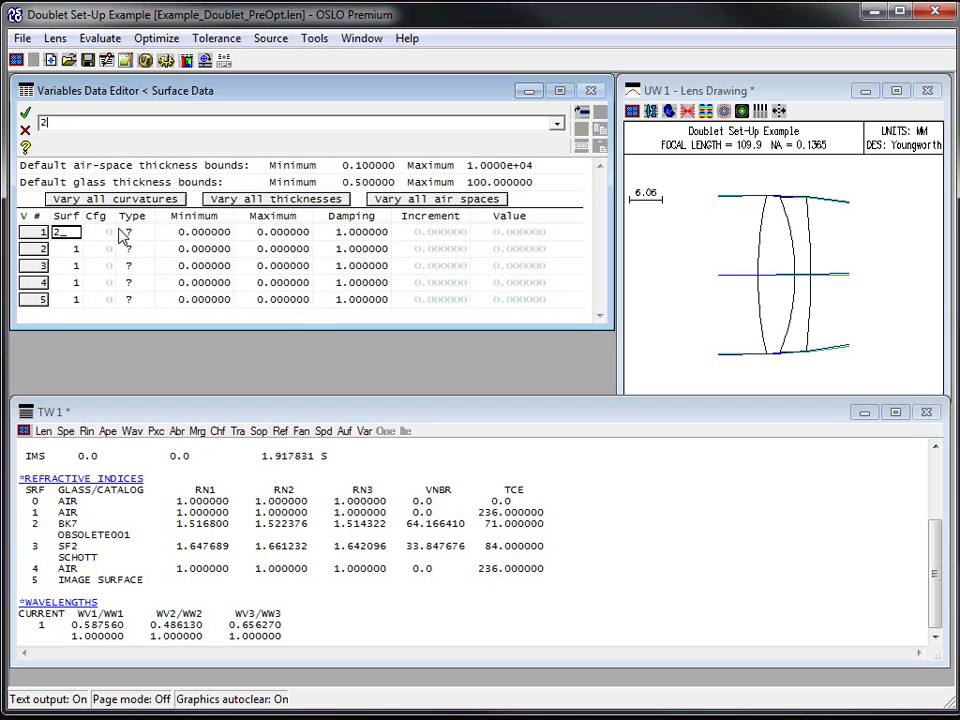
left_click(125, 234)
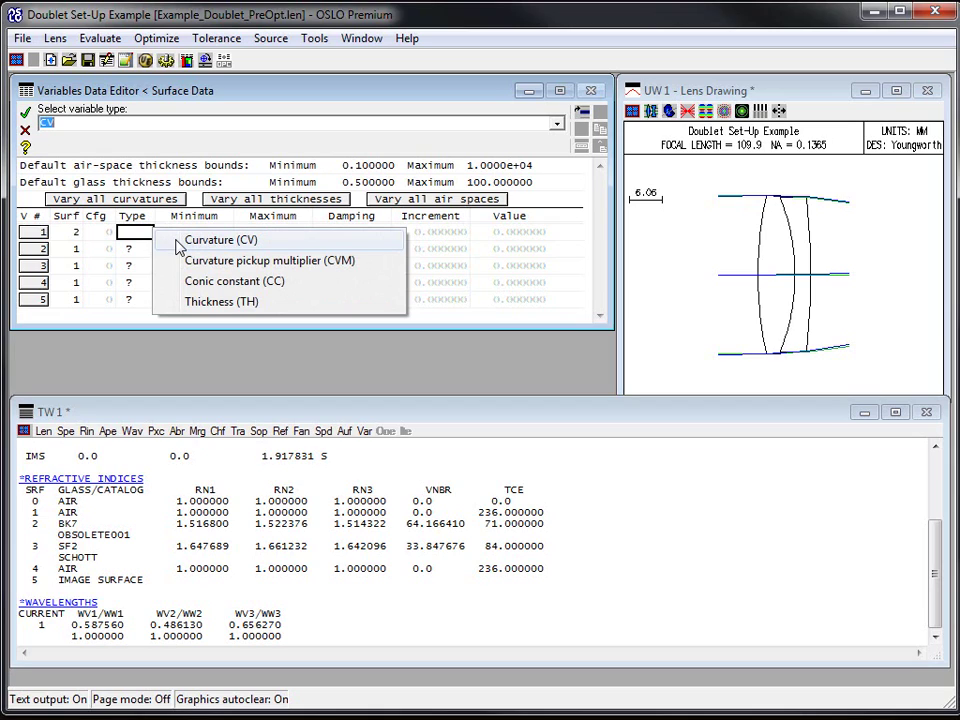
key("Escape")
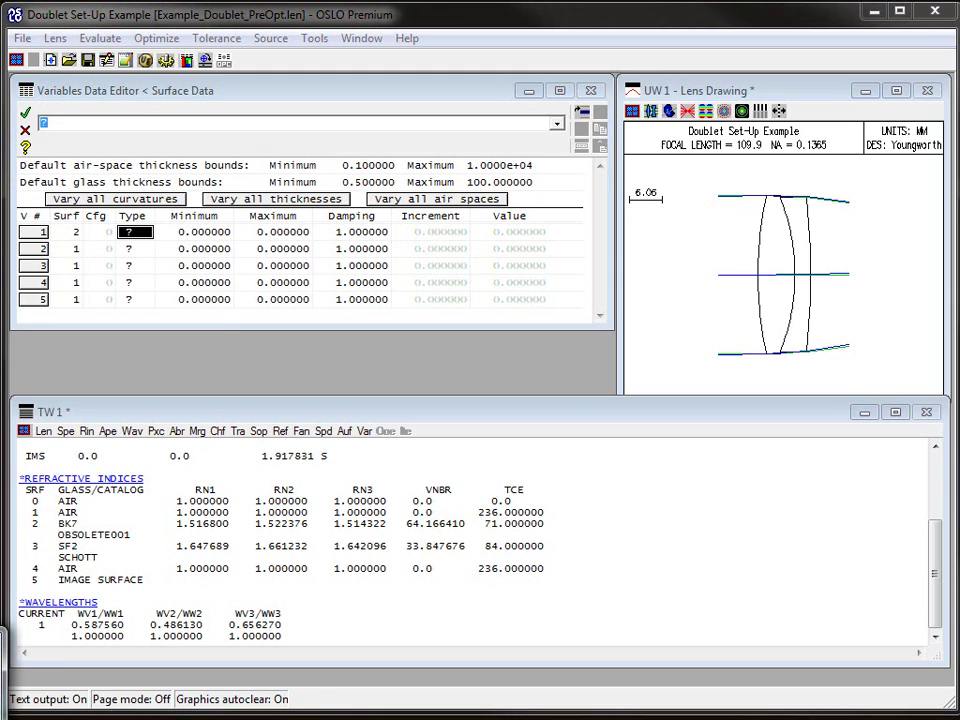
left_click(152, 237)
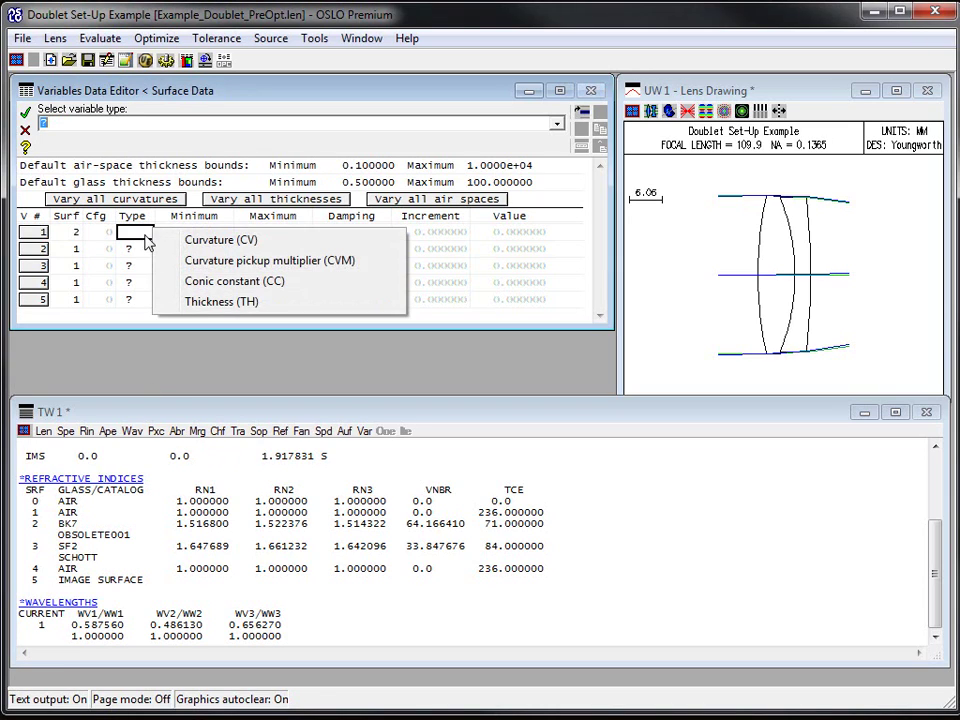
key("Escape")
type("cv")
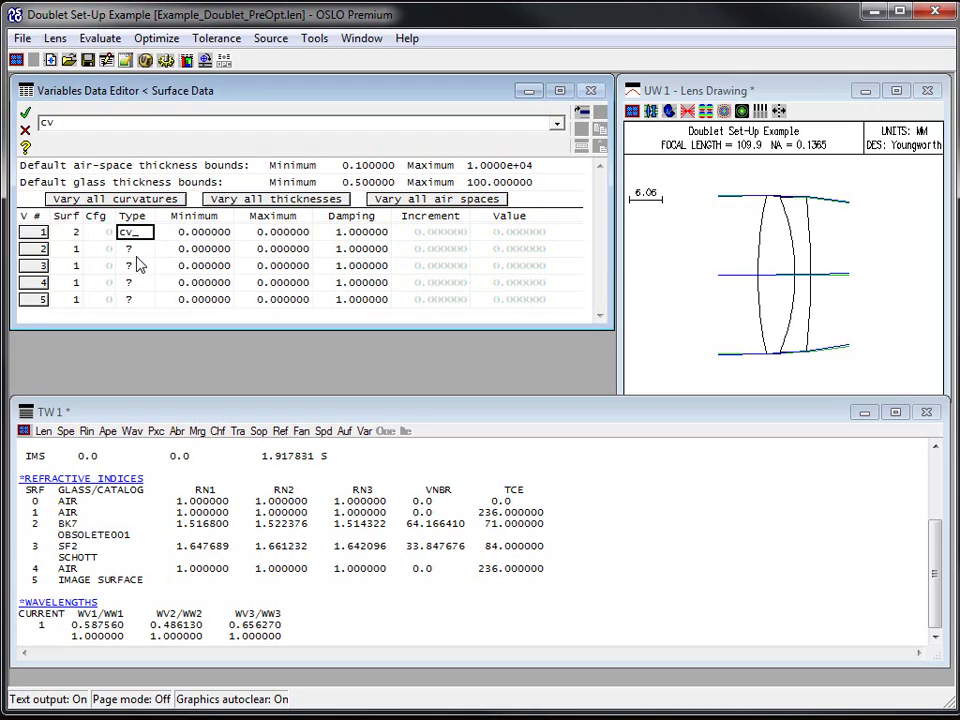
left_click(205, 235)
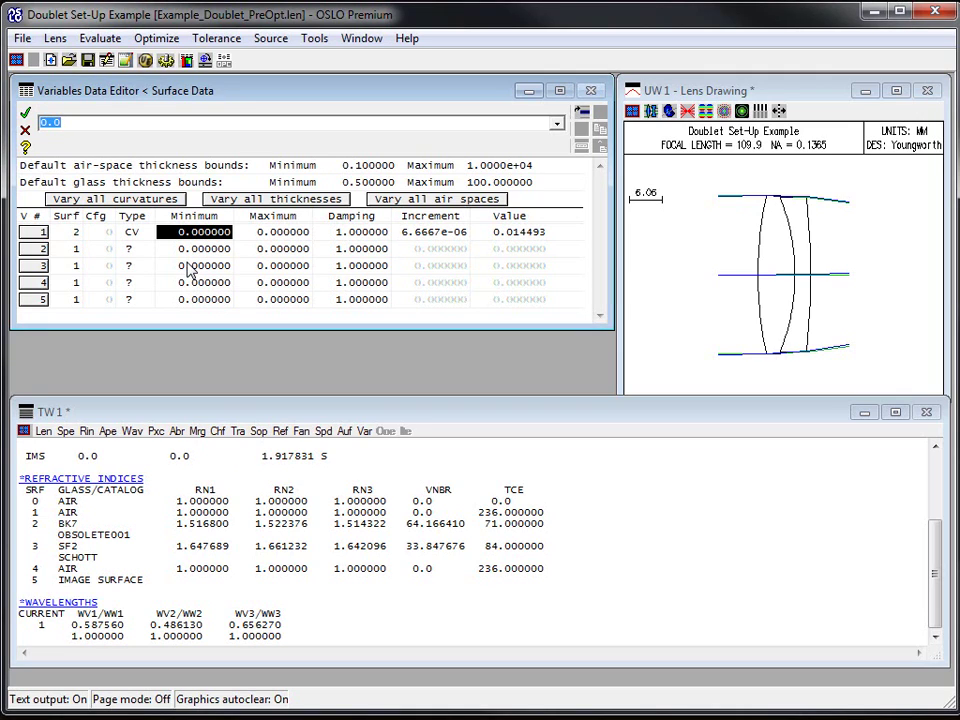
Define variable 2 as the thickness (TH) of surface 2
left_click(78, 254)
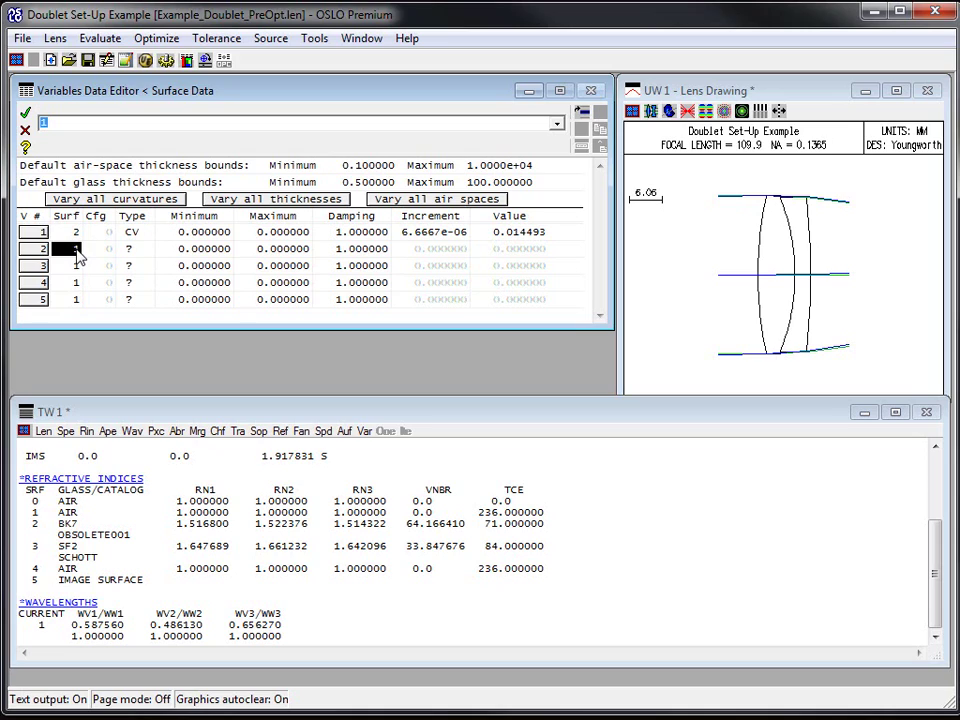
type("2")
left_click(135, 250)
type("gy")
key("Return")
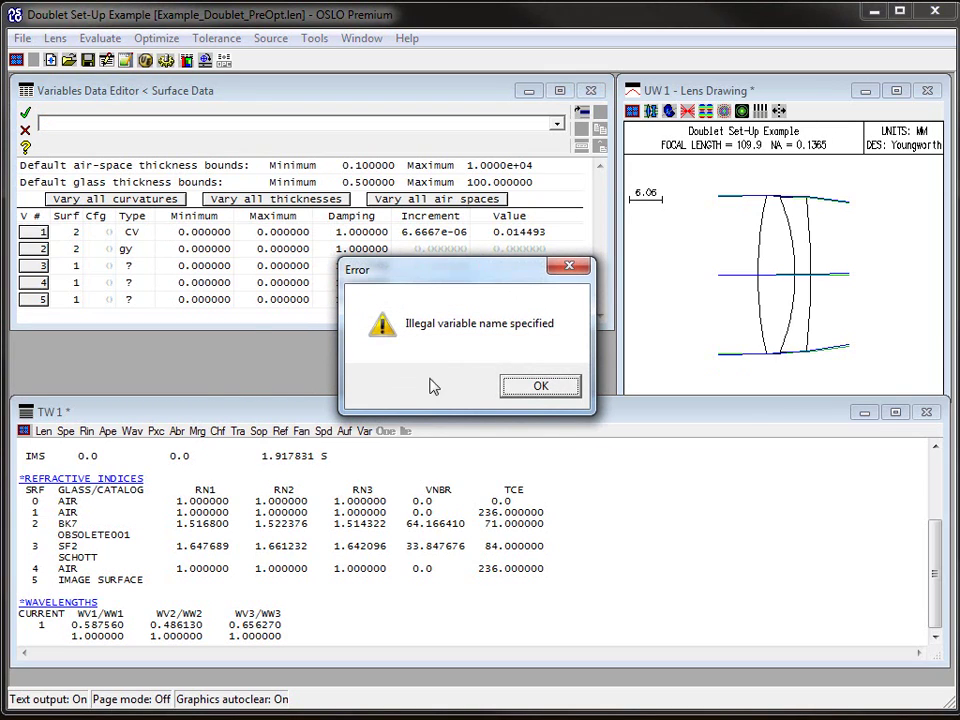
left_click(512, 388)
type("th")
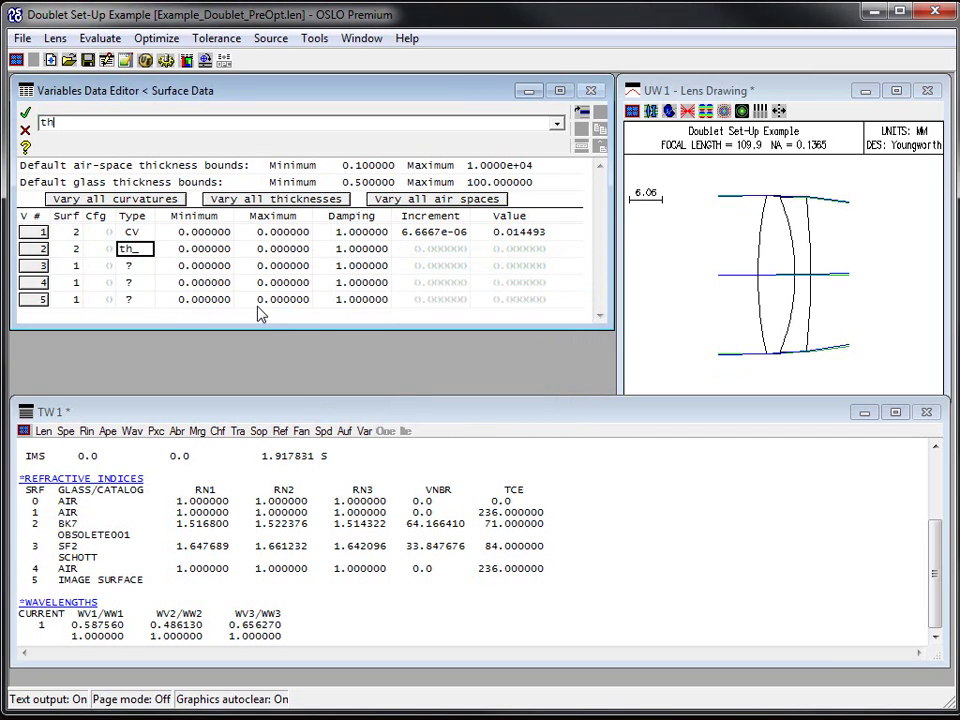
key("Return")
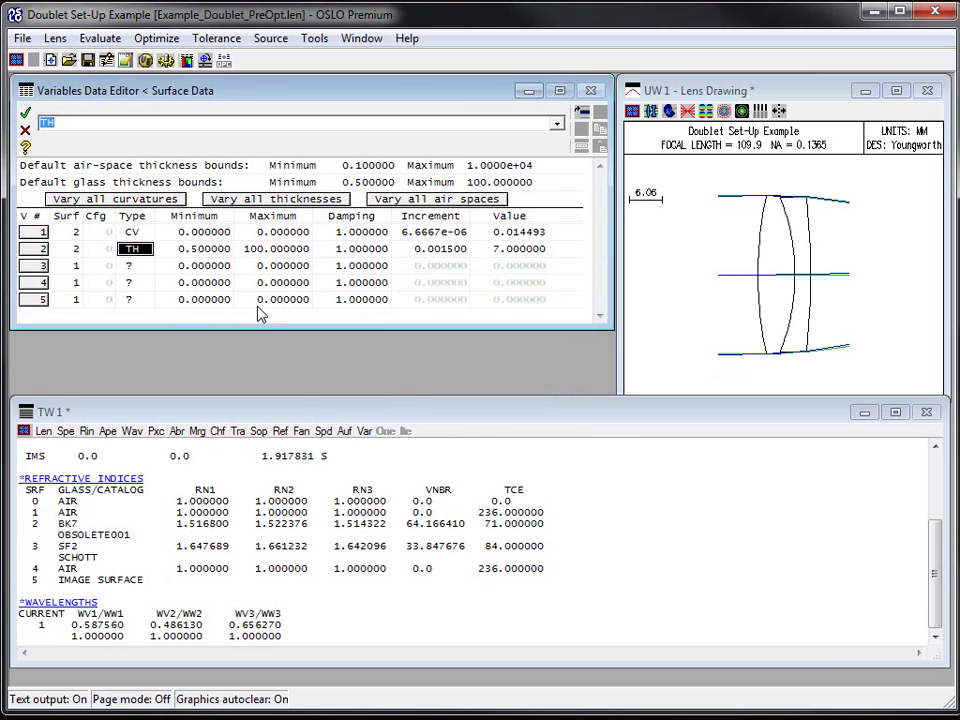
Limit the surface 2 thickness variable to a minimum of 6 and a maximum of 8
left_click(210, 249)
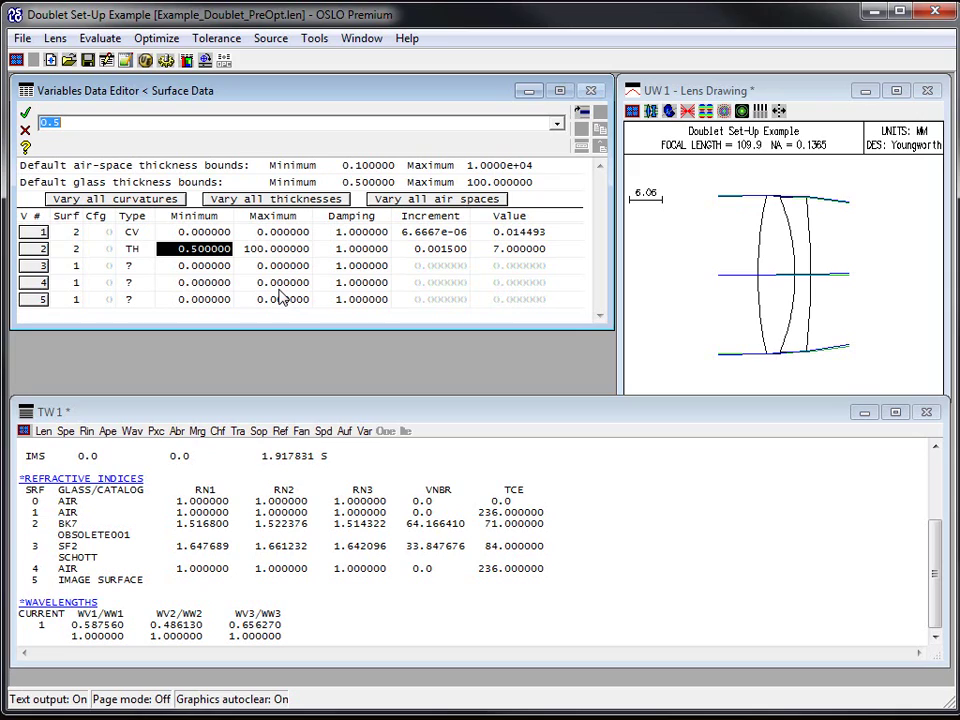
type("6")
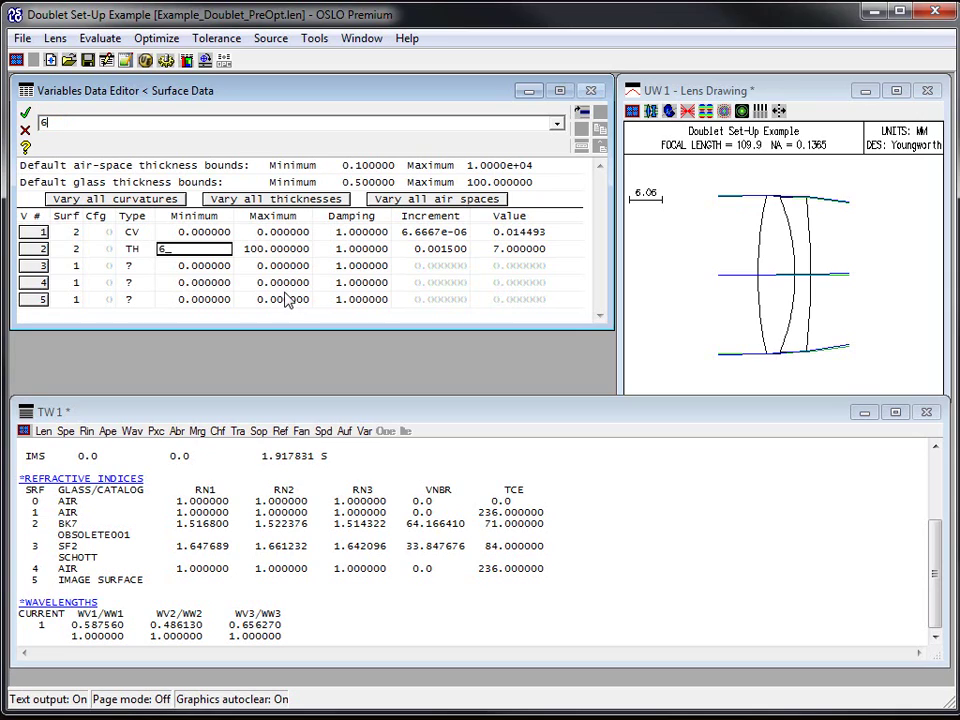
left_click(286, 252)
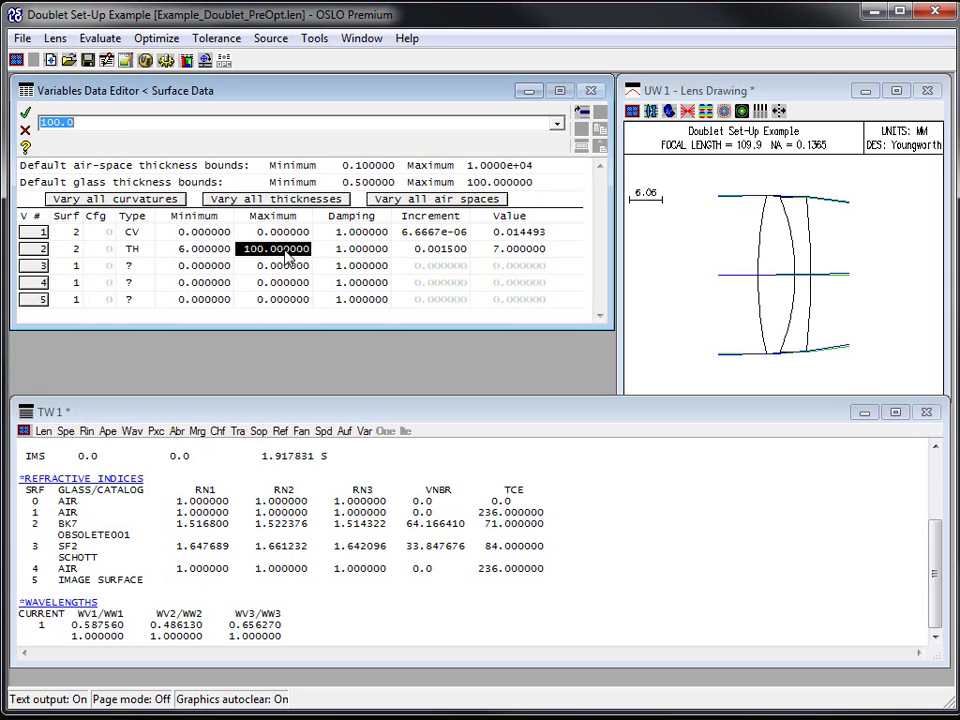
type("8")
key("Tab")
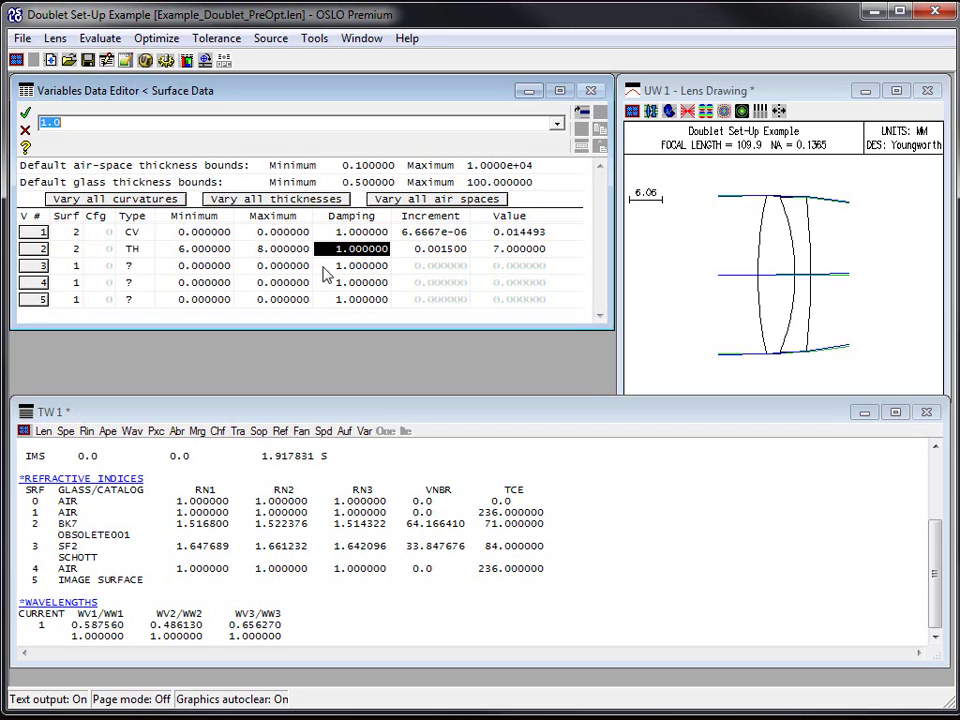
left_click(508, 252)
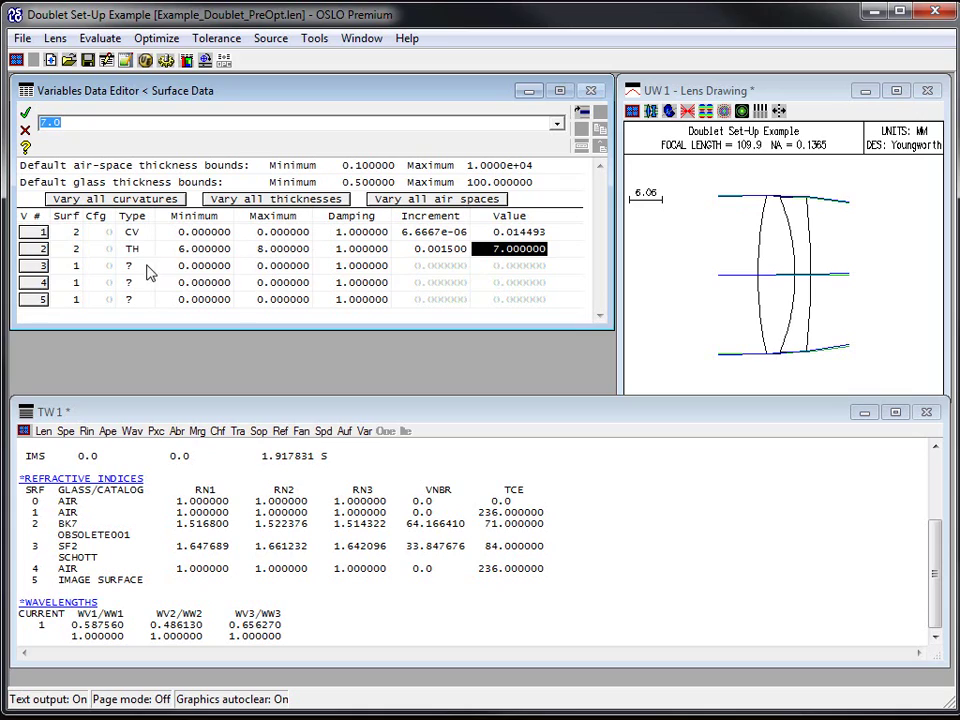
Define variable 3 as the curvature (CV) of surface 3
left_click(77, 267)
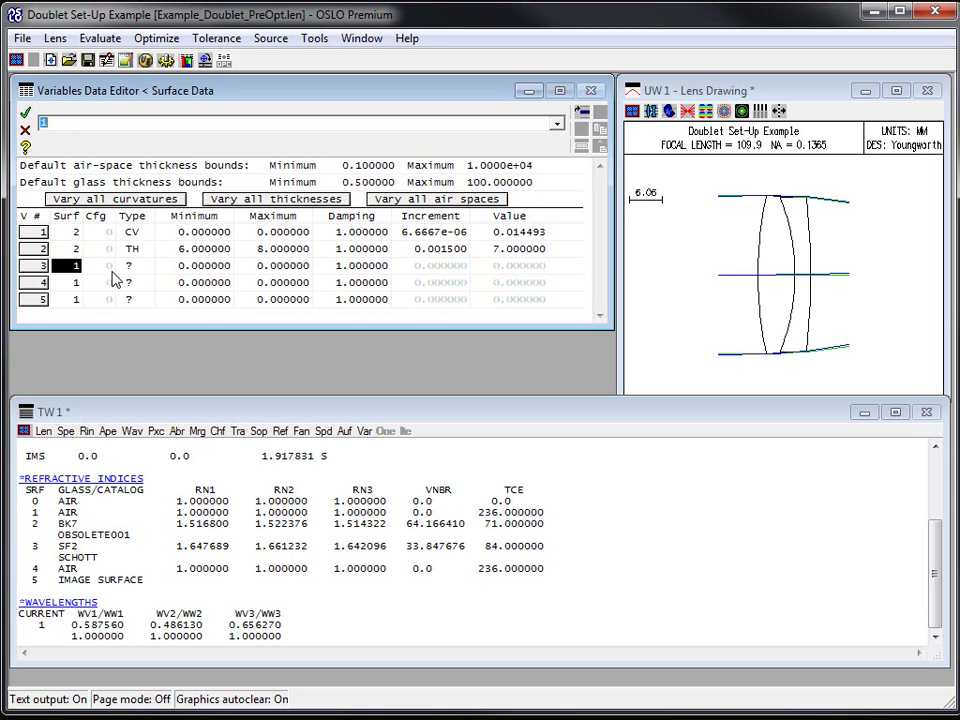
type("3")
left_click(122, 267)
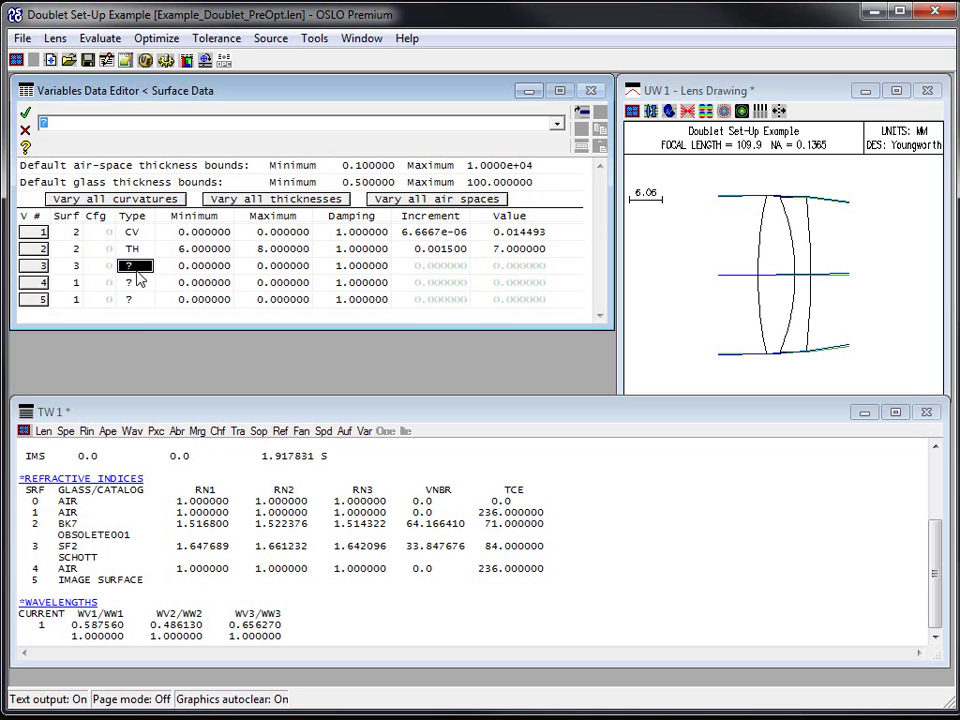
left_click(180, 276)
Define variable 4 as the thickness (TH) of surface 3
left_click(70, 284)
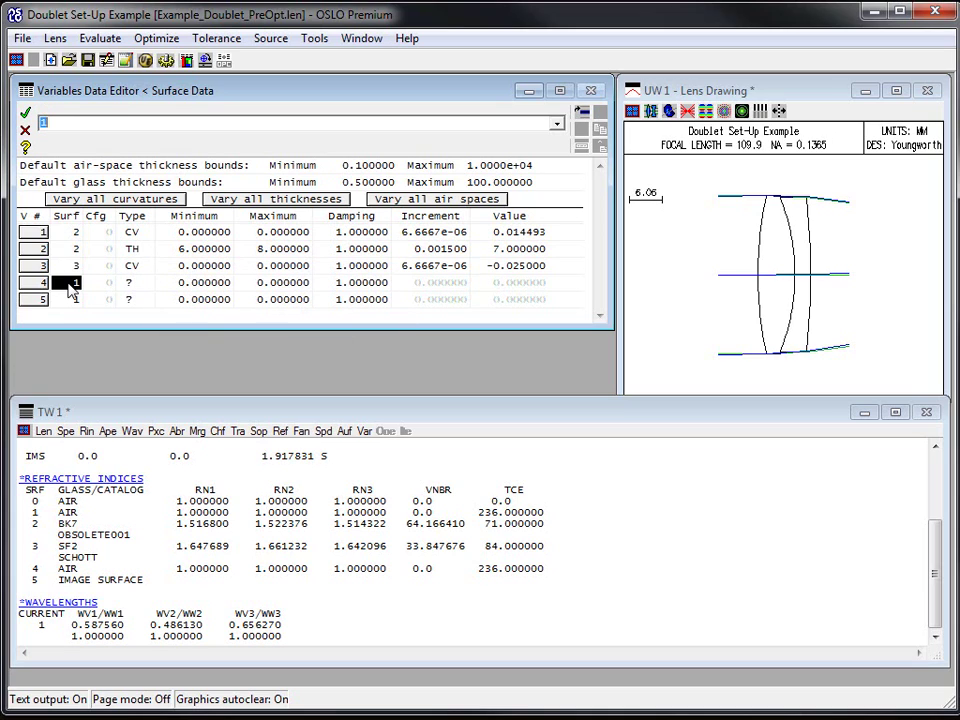
type("3")
left_click(130, 283)
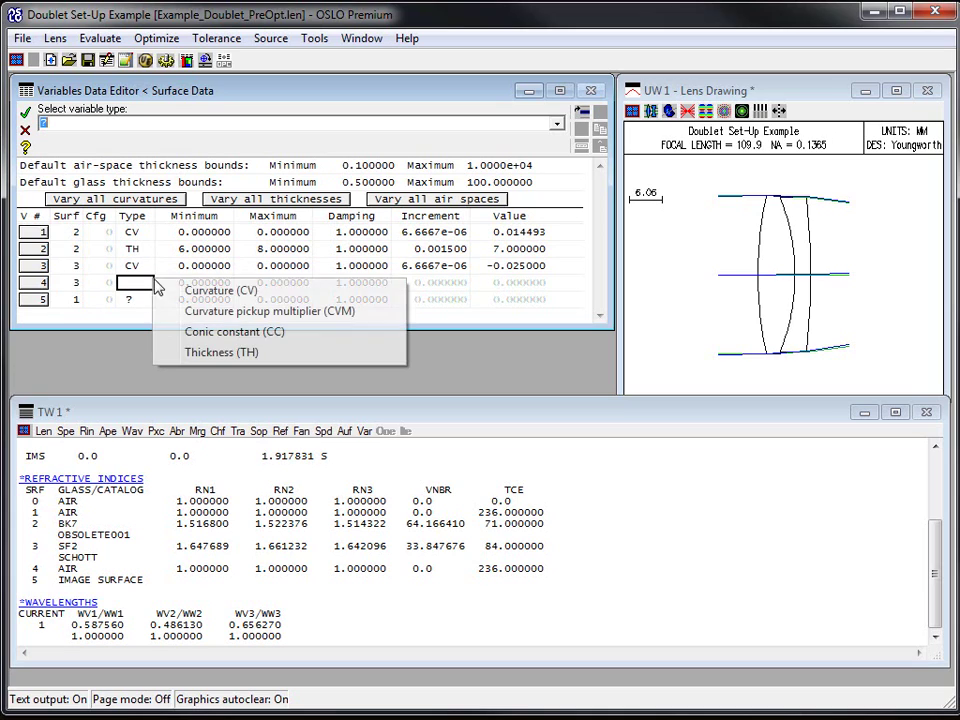
left_click(200, 352)
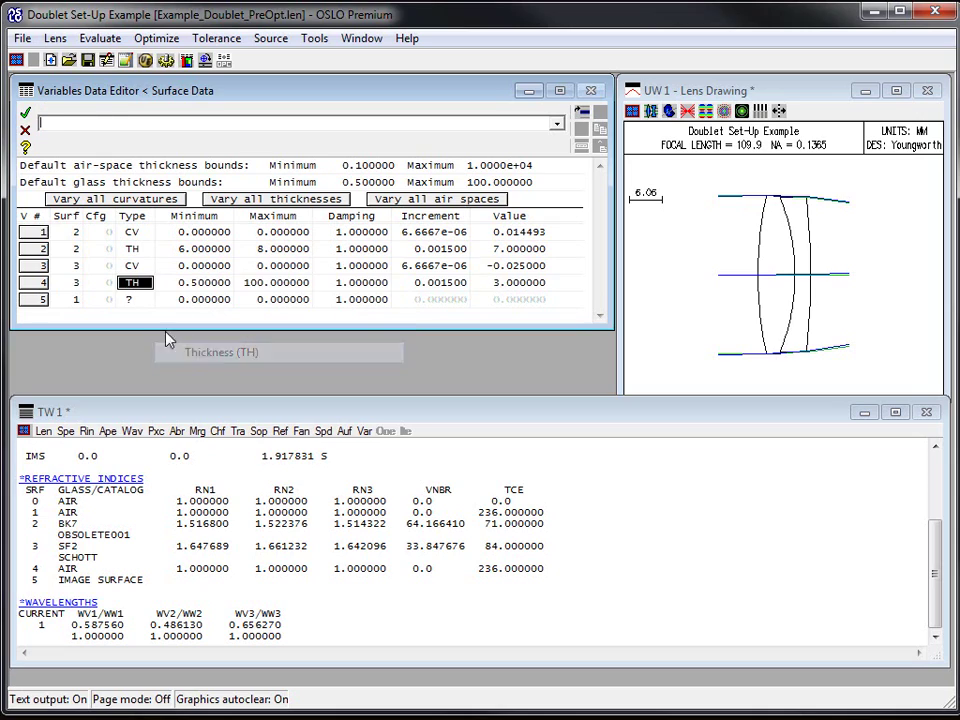
Limit the surface 3 thickness variable to a minimum of 2 and a maximum of 4
left_click(192, 284)
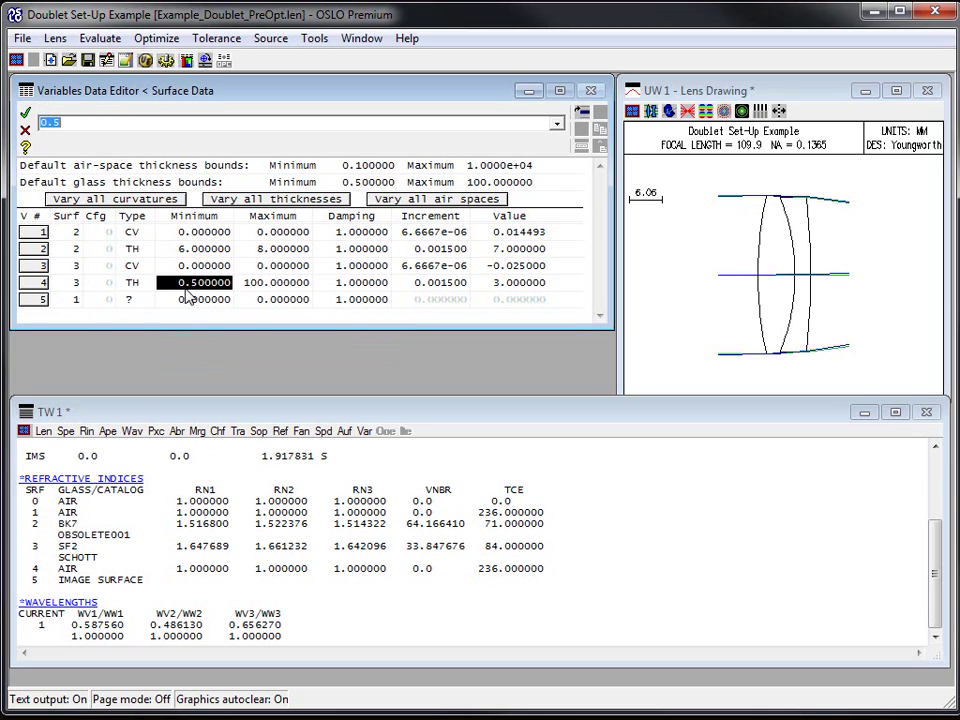
type("2")
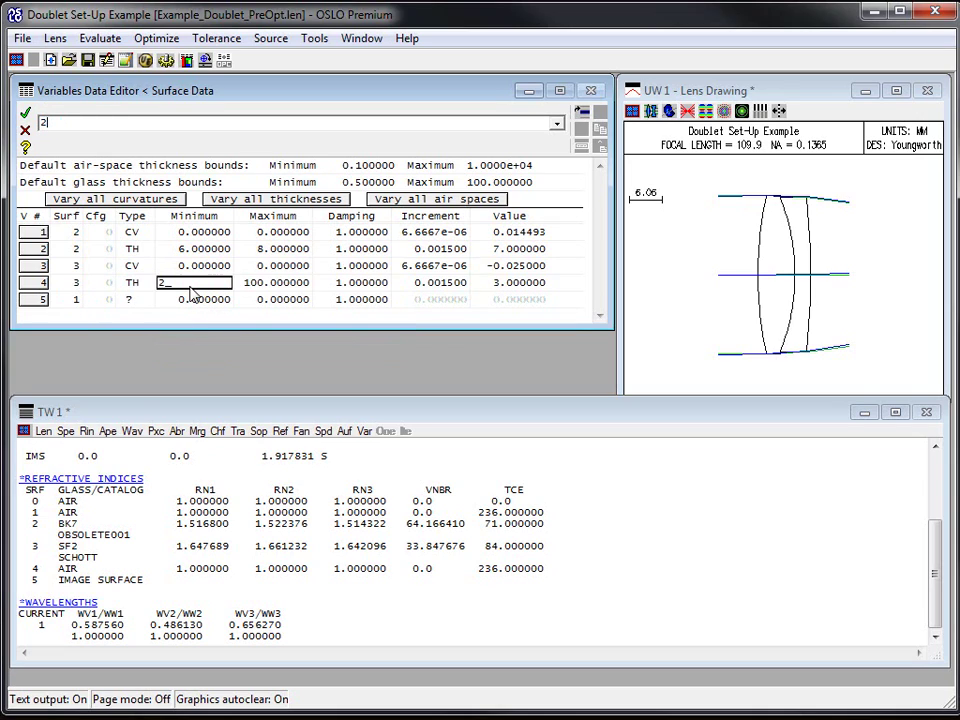
key("Tab")
type("4")
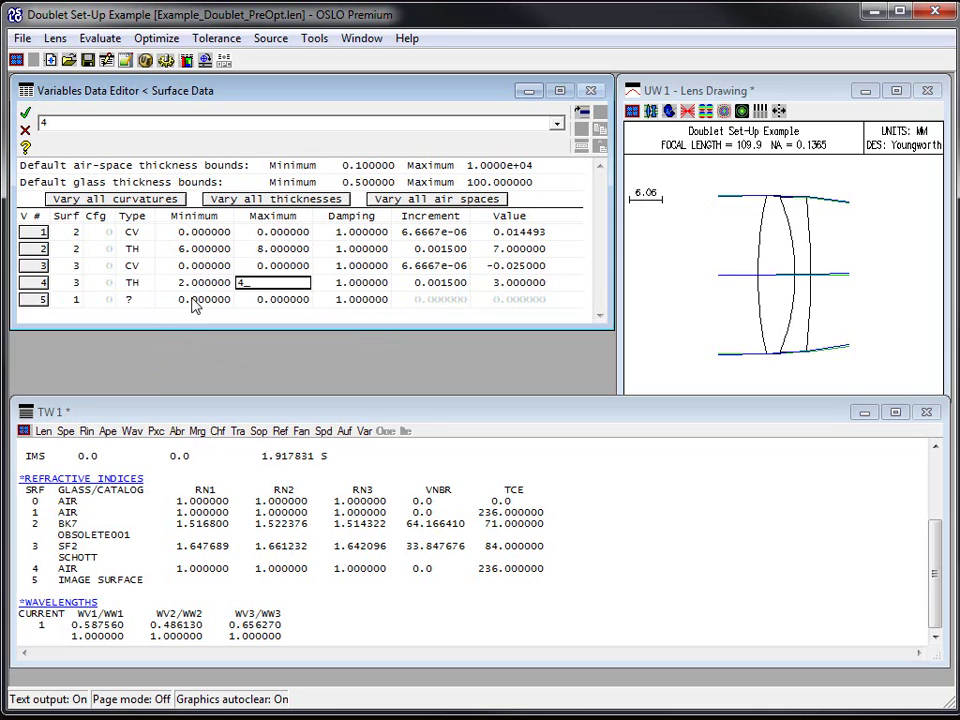
left_click(203, 302)
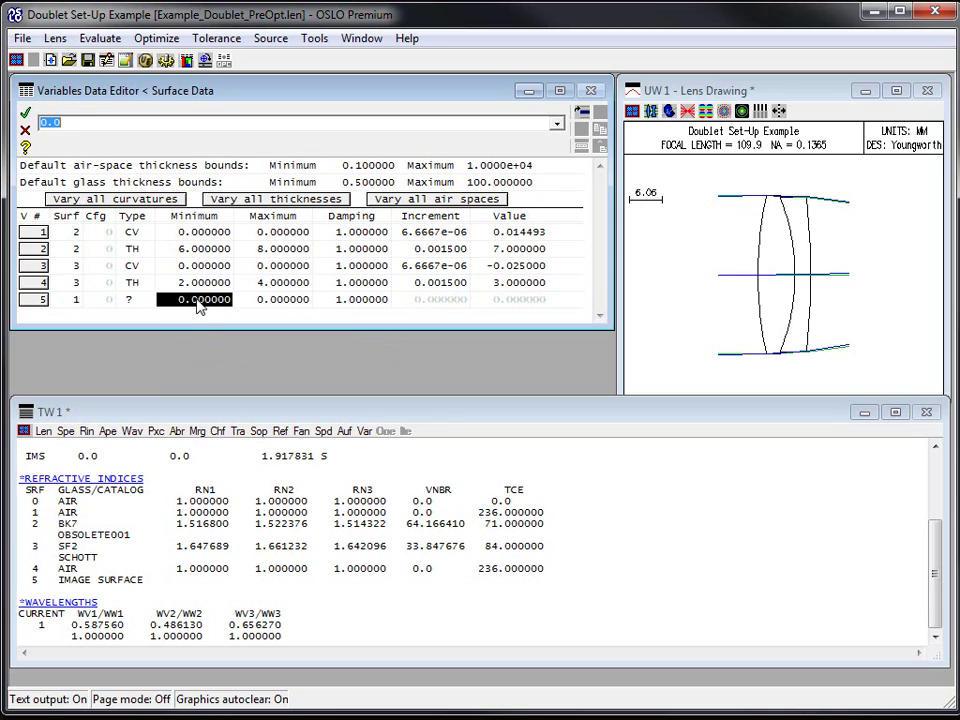
Define variable 5 as the thickness (TH) of surface 5, the image surface
left_click(76, 302)
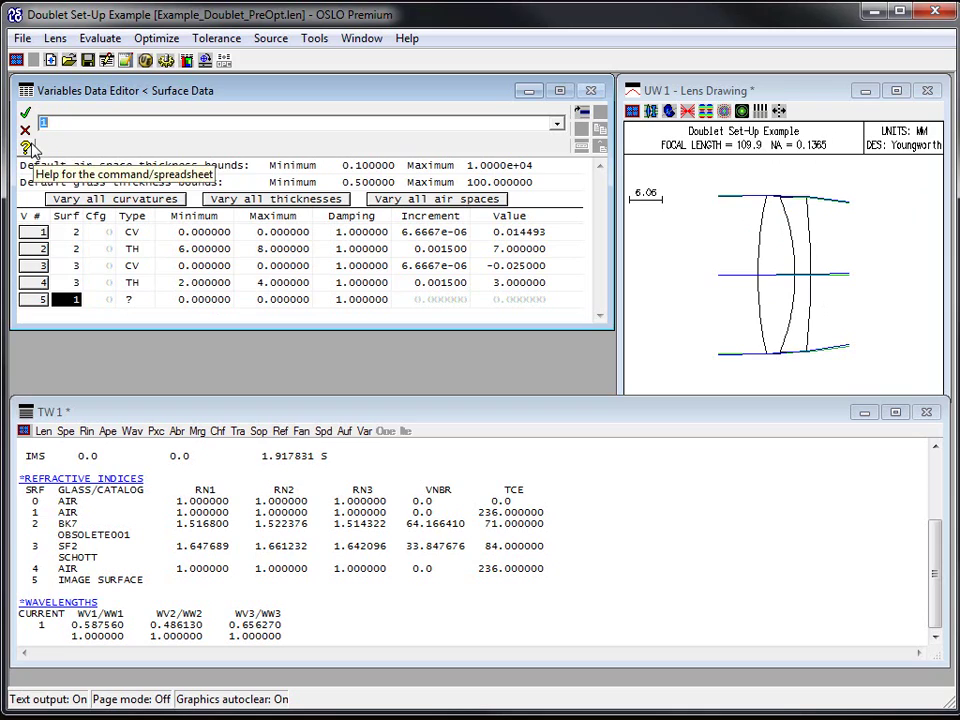
type("5")
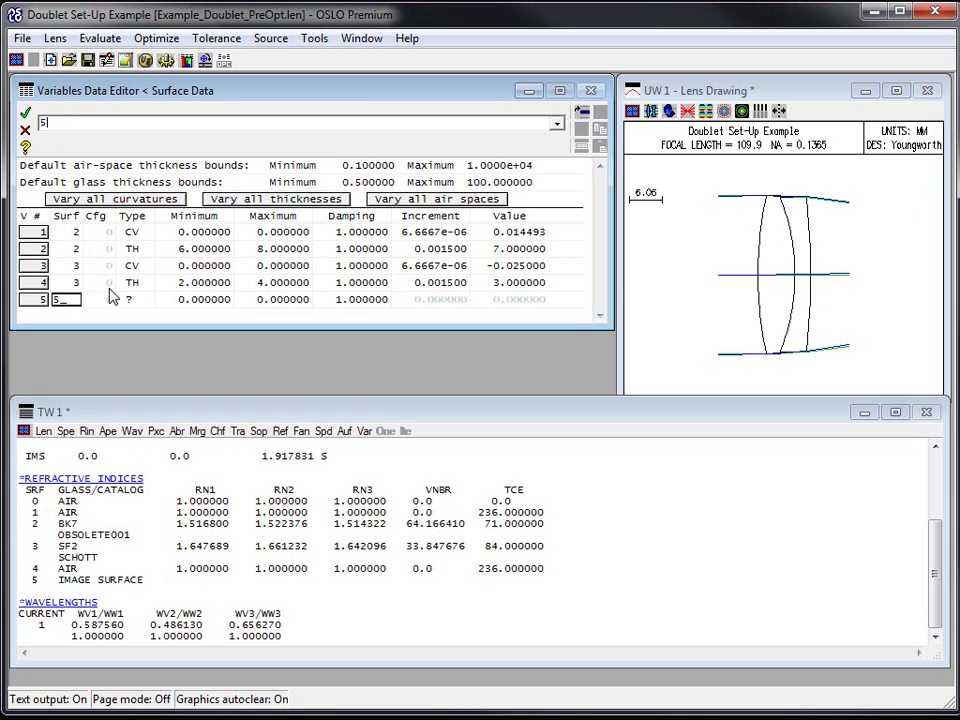
left_click(134, 300)
left_click(140, 305)
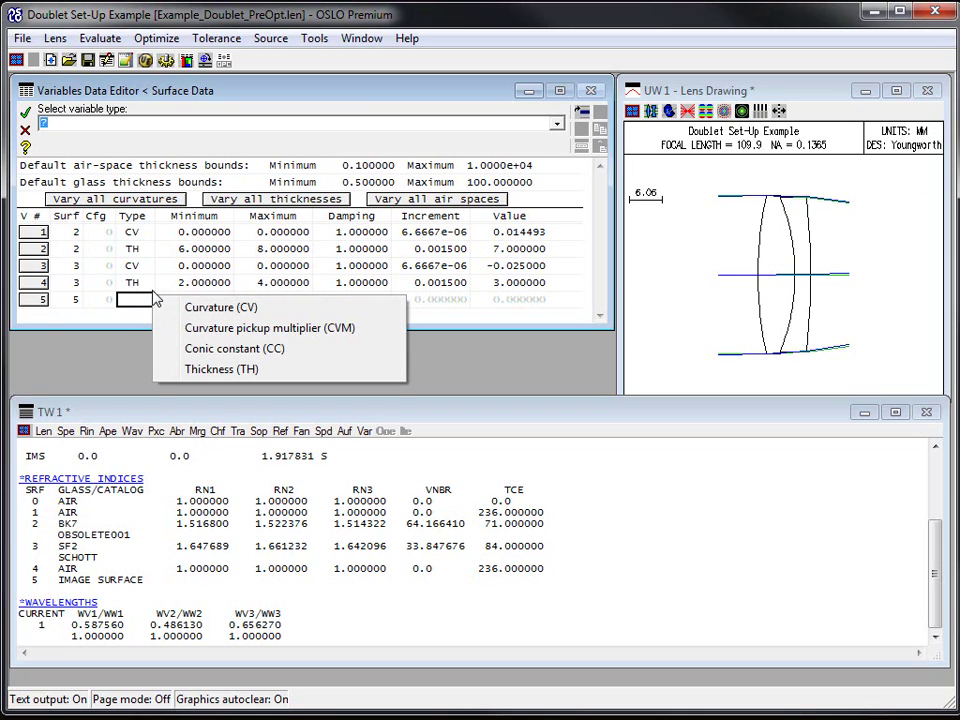
left_click(196, 372)
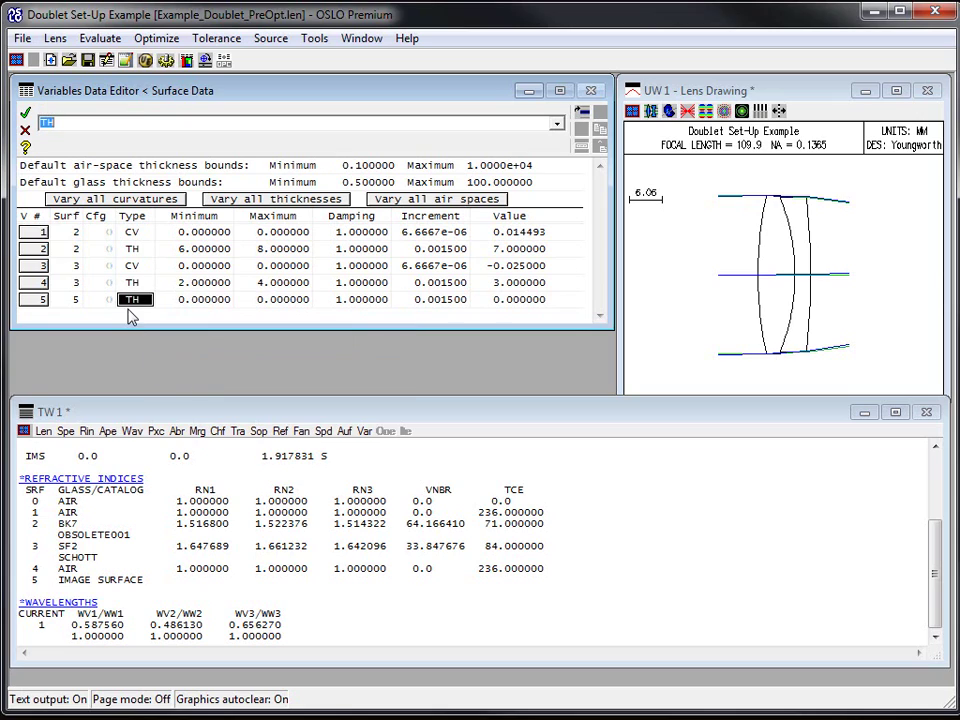
left_click(228, 301)
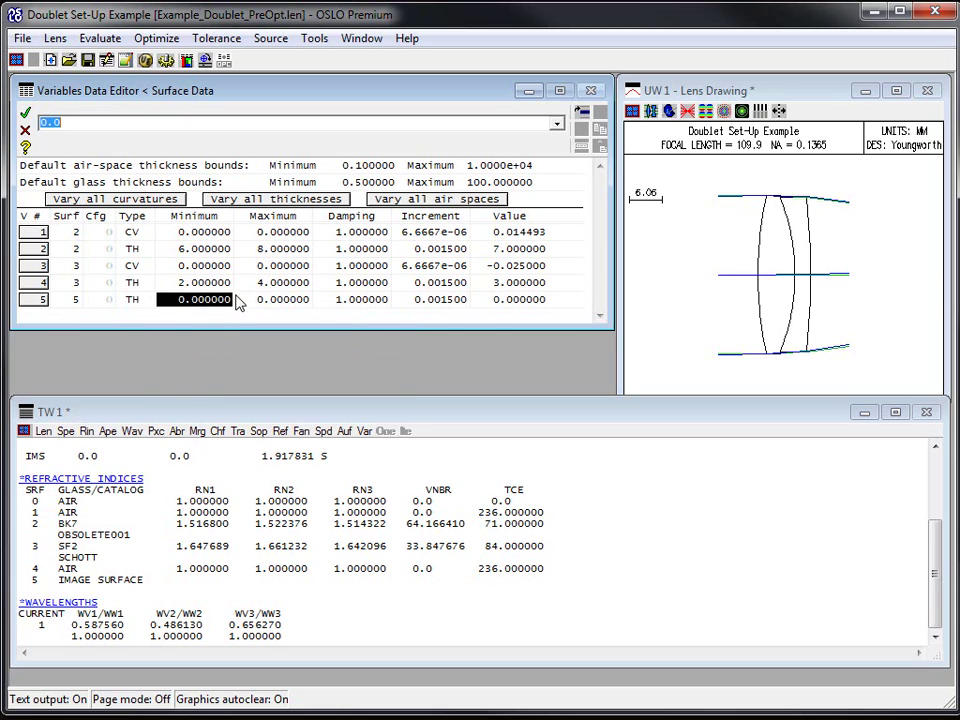
left_click(268, 303)
left_click(213, 309)
left_click(270, 311)
left_click(206, 313)
left_click(268, 310)
left_click(204, 311)
Accept the variable definitions and the surface data, and save the lens file
left_click(25, 116)
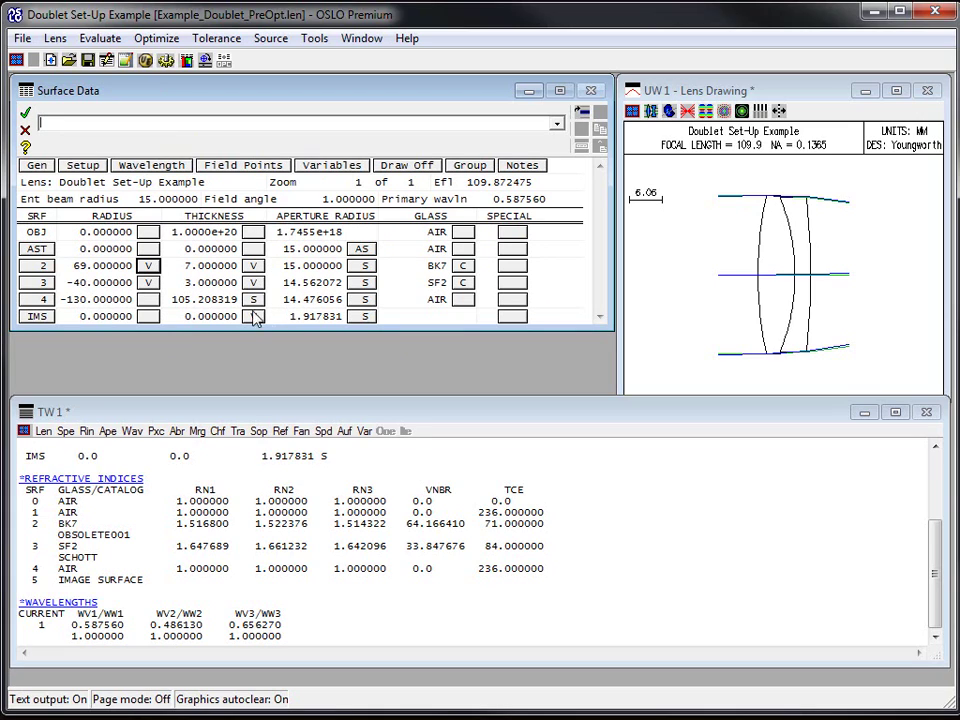
left_click(26, 117)
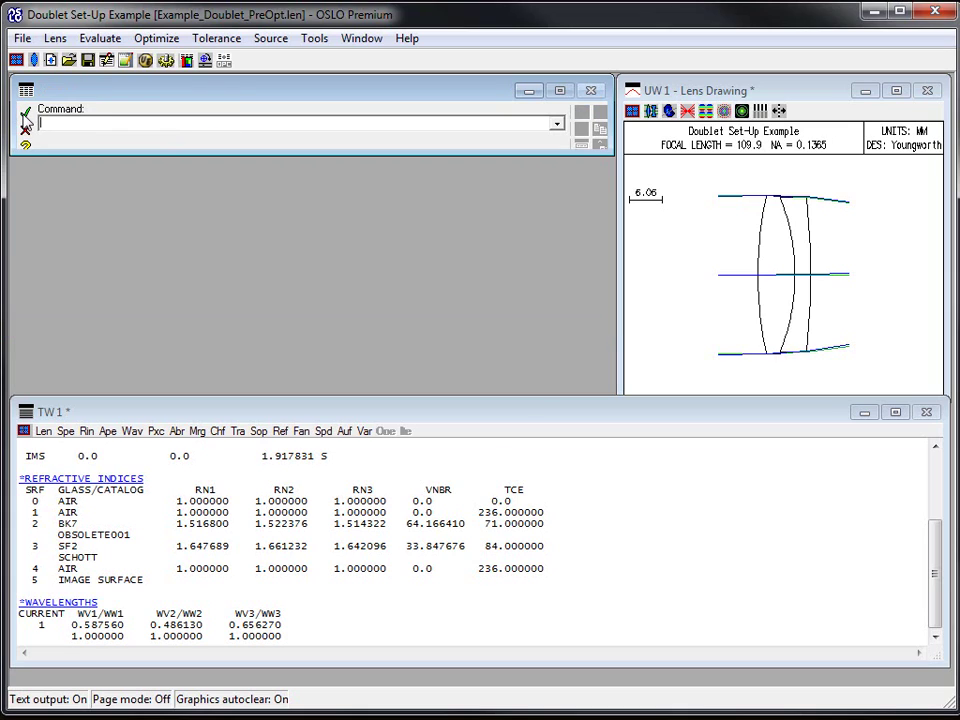
left_click(86, 60)
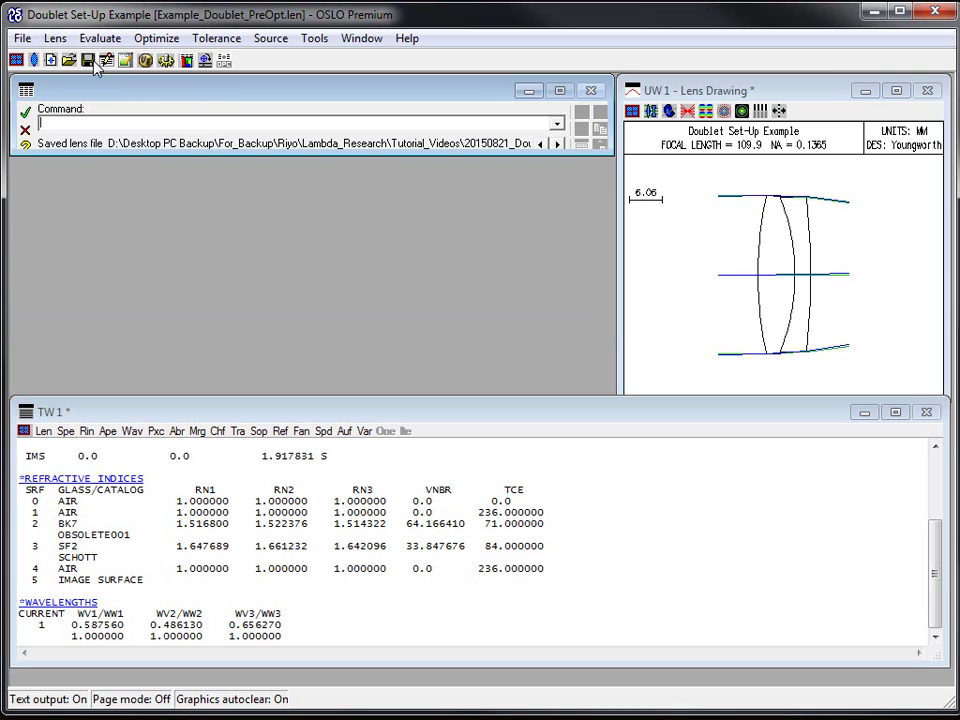
Reopen the surface data and list the lens's paraxial constants in the text window
left_click(33, 62)
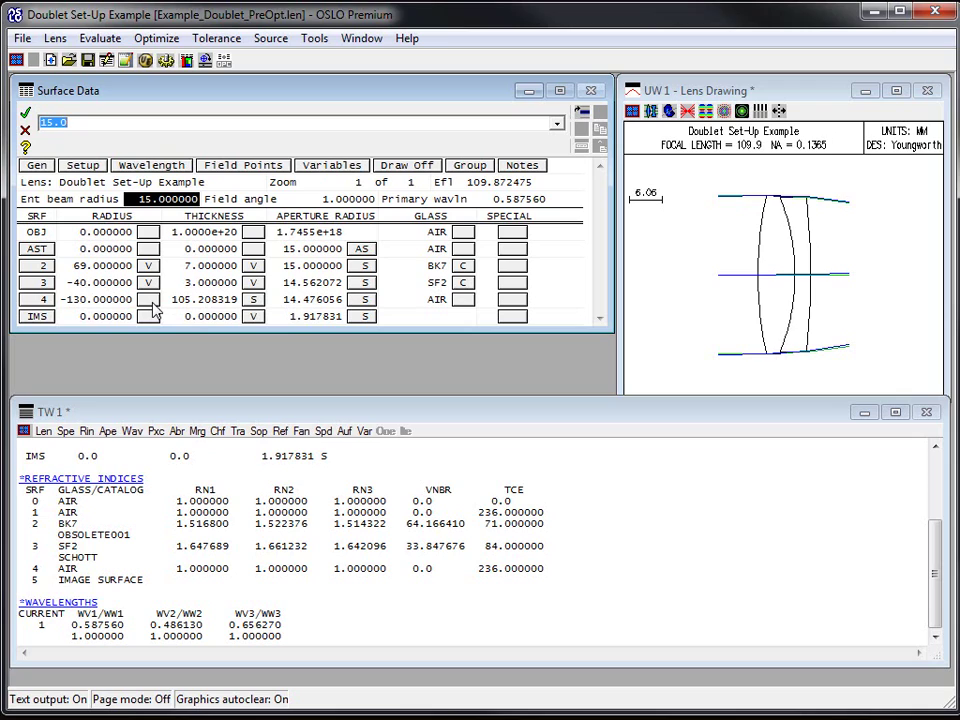
left_click(156, 432)
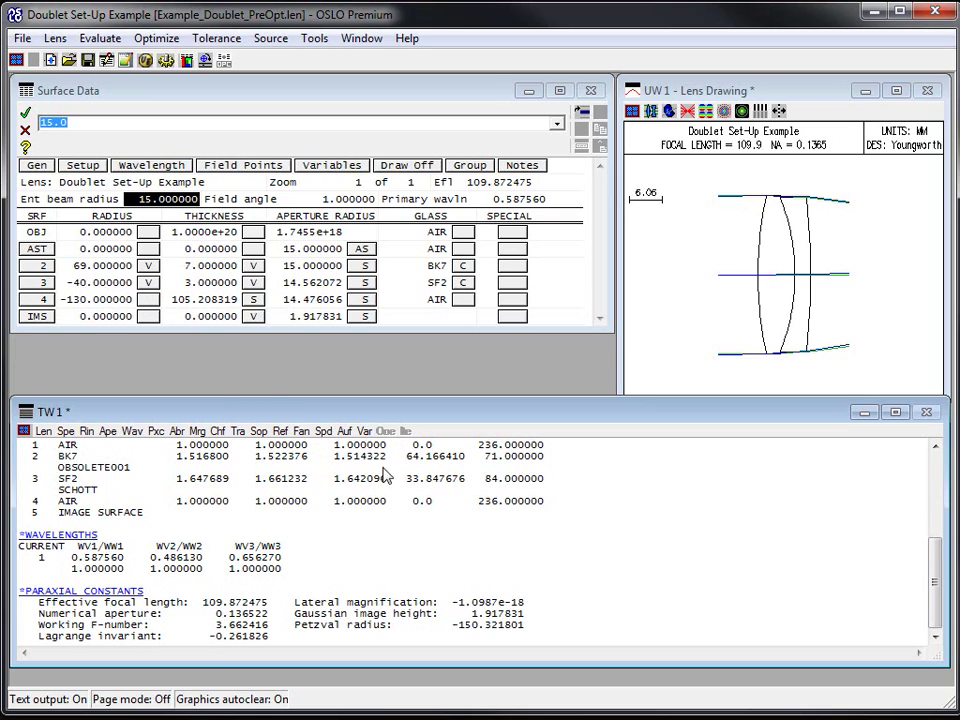
left_click(148, 299)
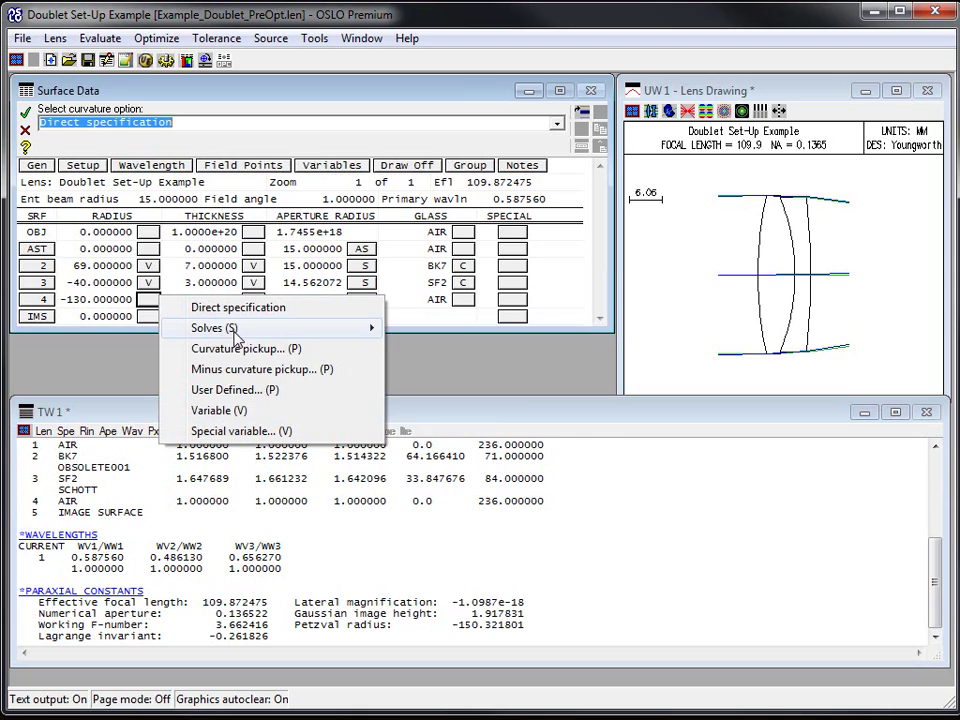
mouse_move(368, 328)
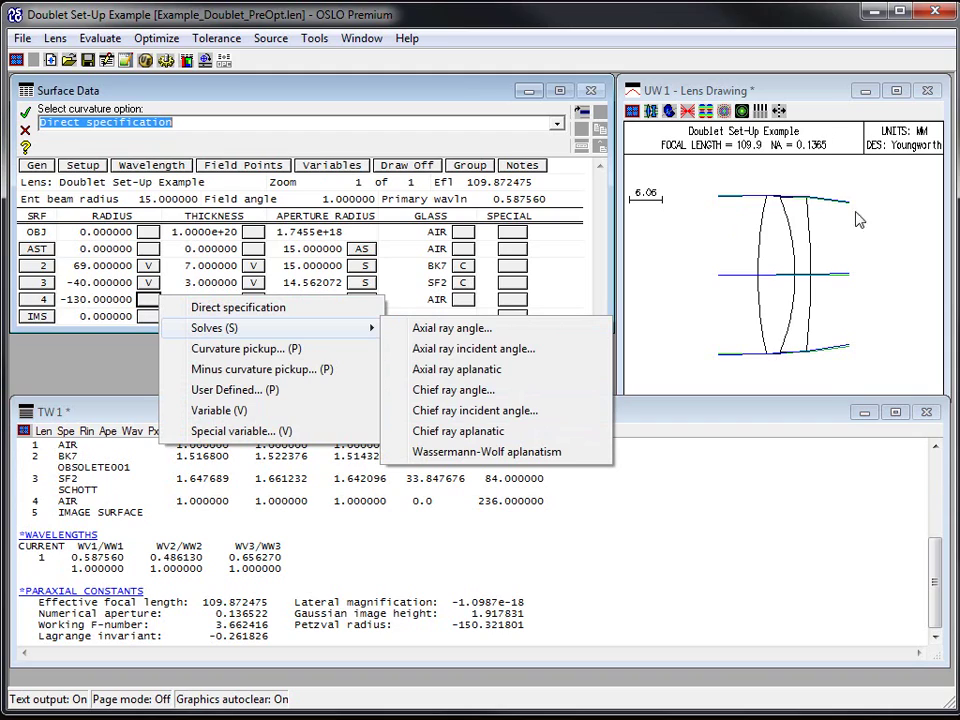
left_click(448, 331)
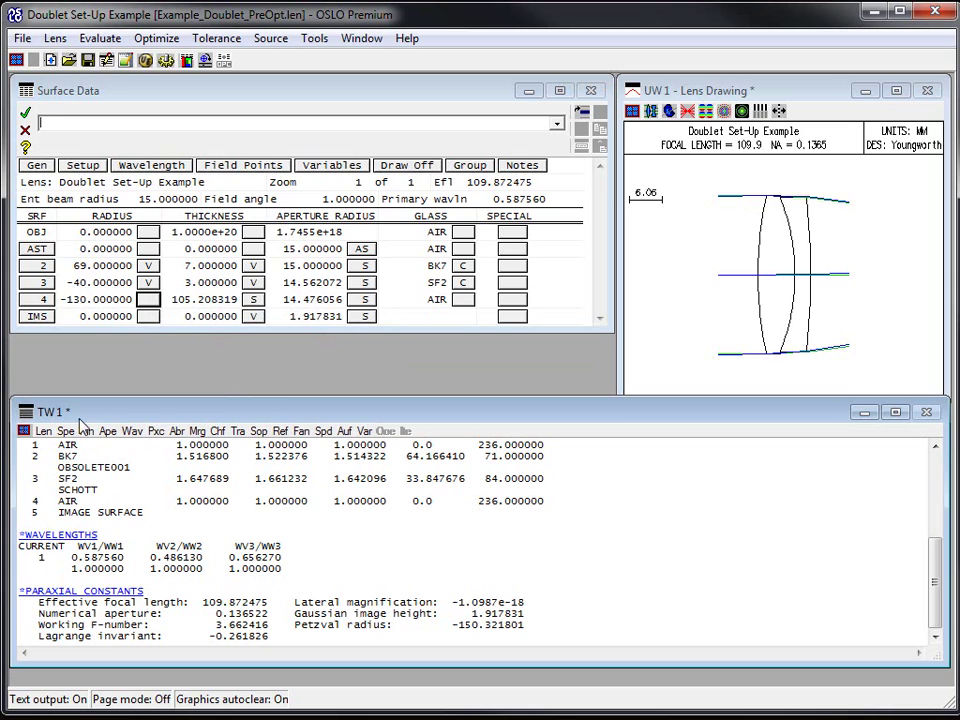
Add the Aberrations tools to the text window and output the paraxial setup data, including the image axial ray slope
left_click(25, 433)
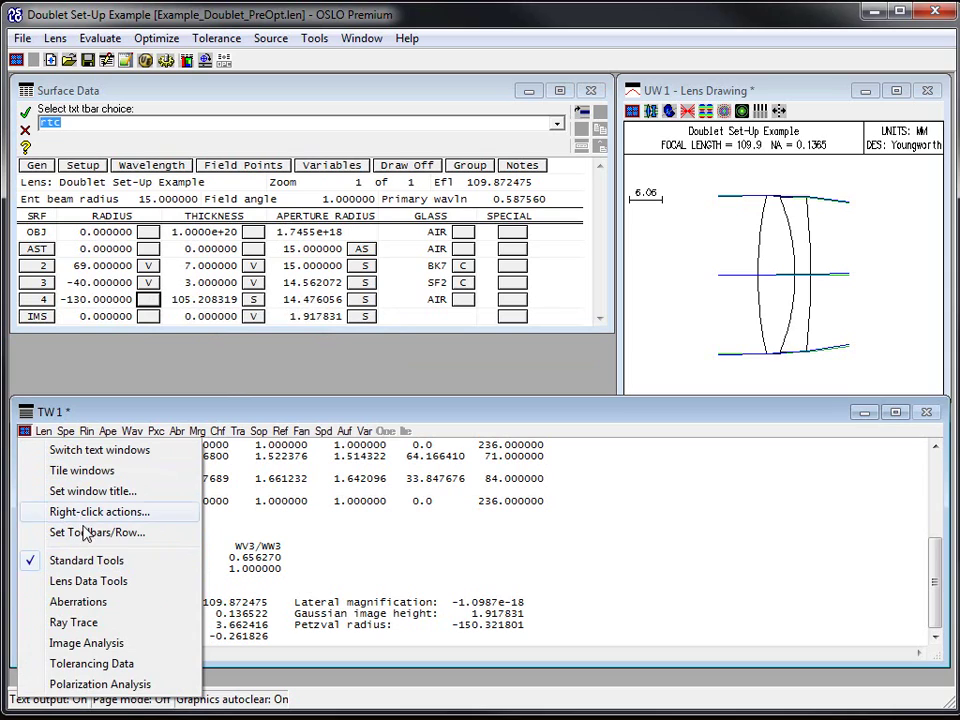
left_click(83, 603)
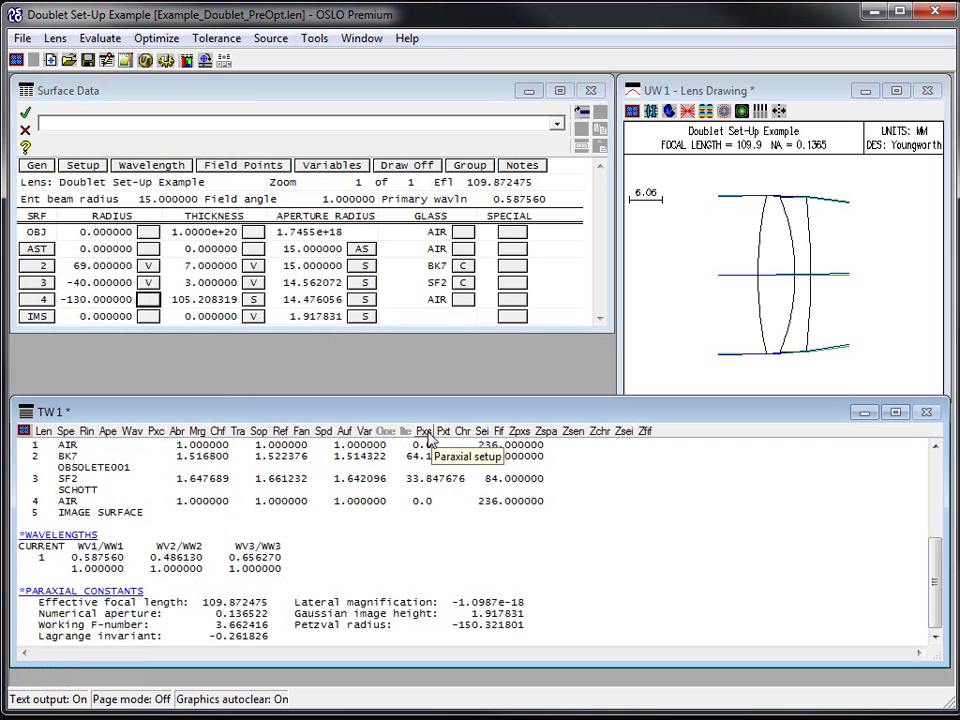
left_click(425, 432)
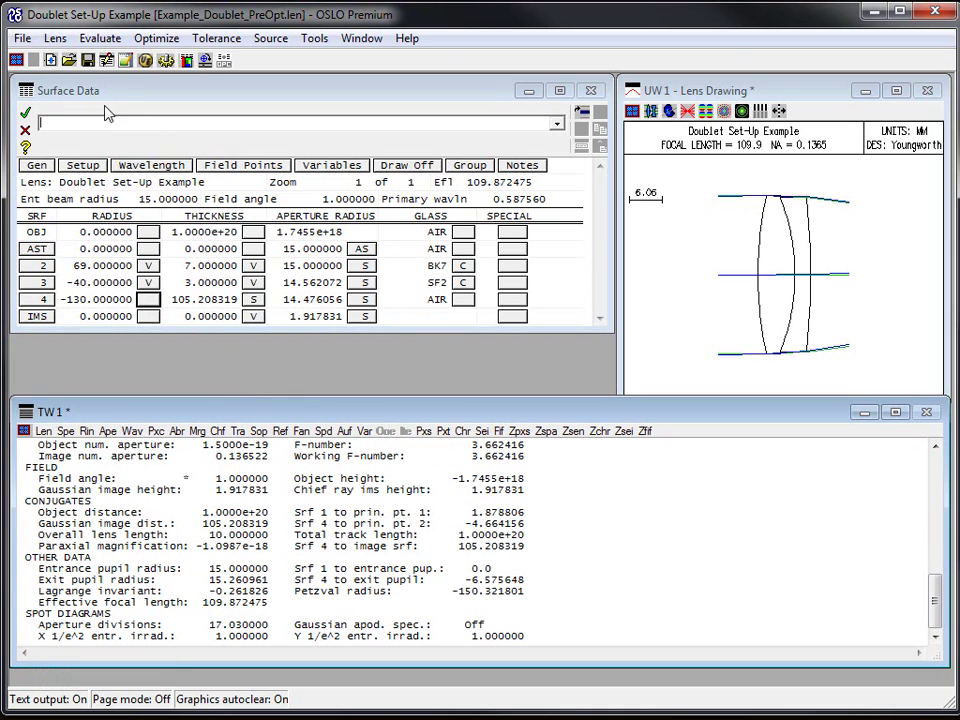
left_click(100, 38)
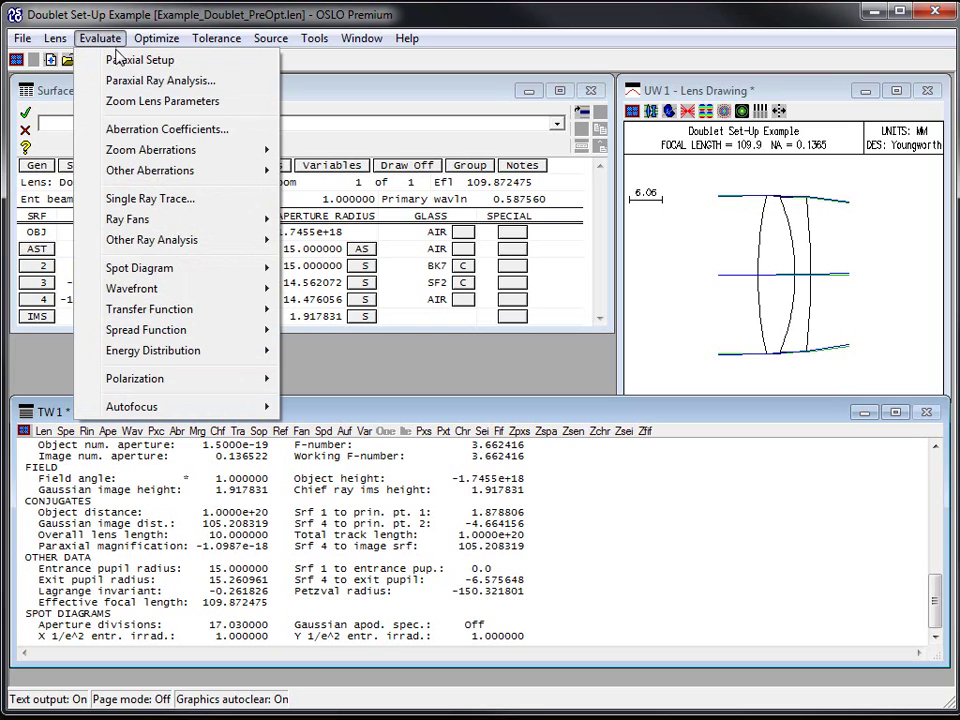
left_click(87, 38)
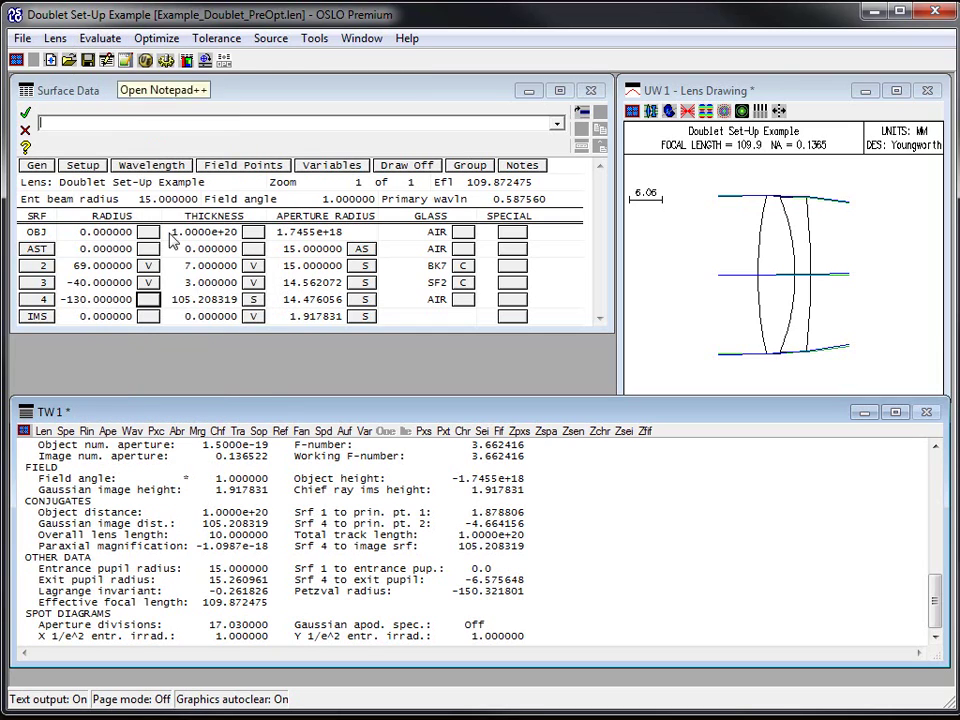
scroll(585, 544, "up", 1)
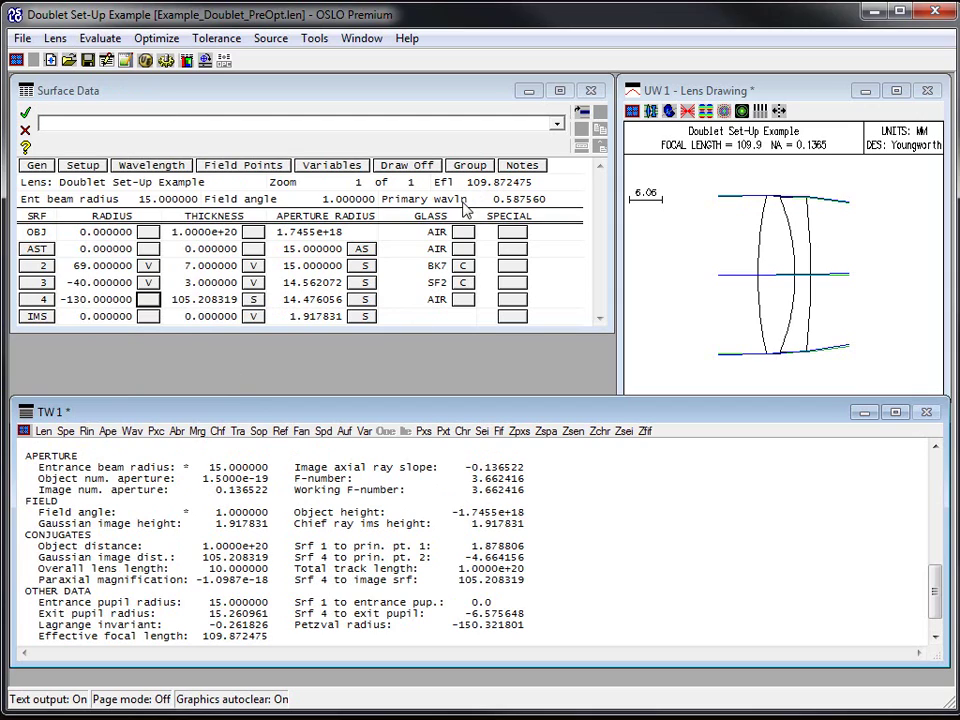
left_click(147, 304)
mouse_move(338, 326)
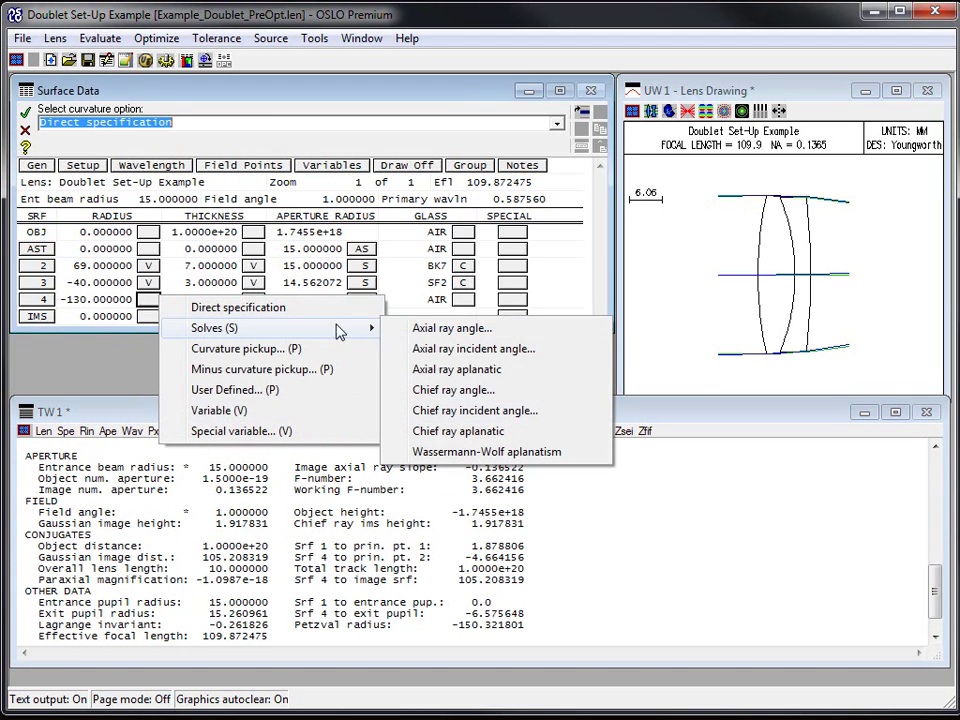
left_click(435, 330)
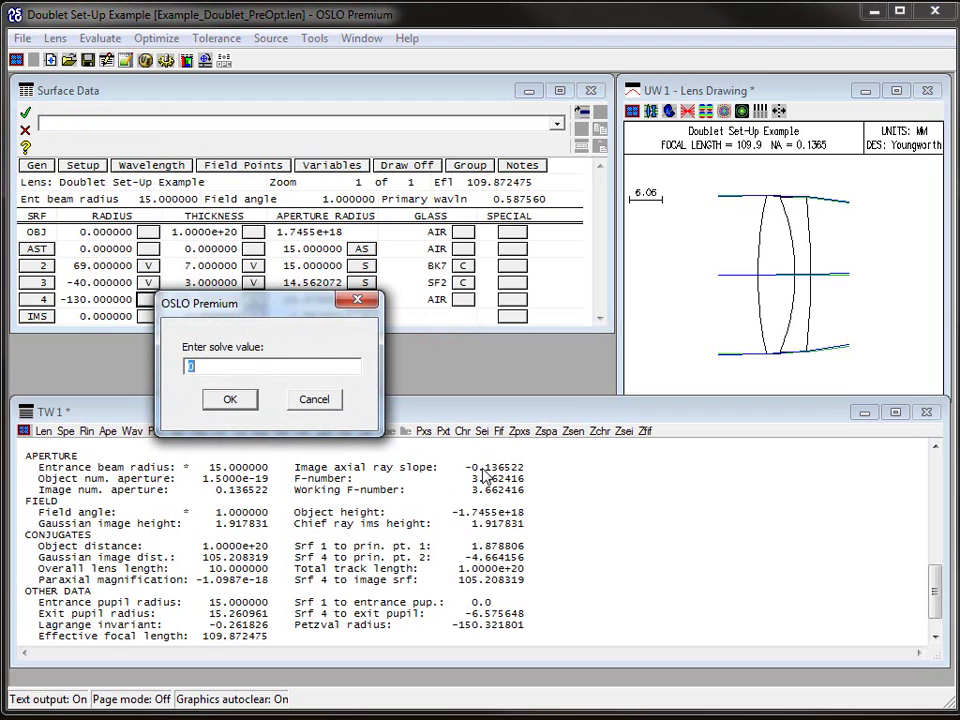
left_click(331, 404)
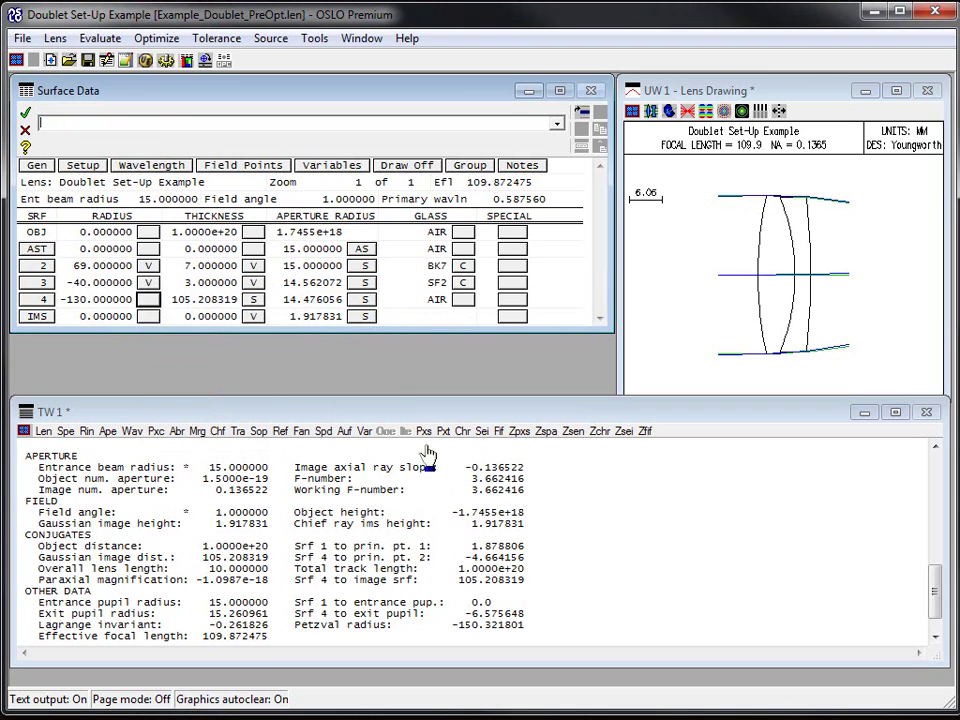
Look up the spreadsheet buffer reference of the image axial ray slope and apply an axial ray angle solve of b18 to surface 4's curvature
left_click(485, 475)
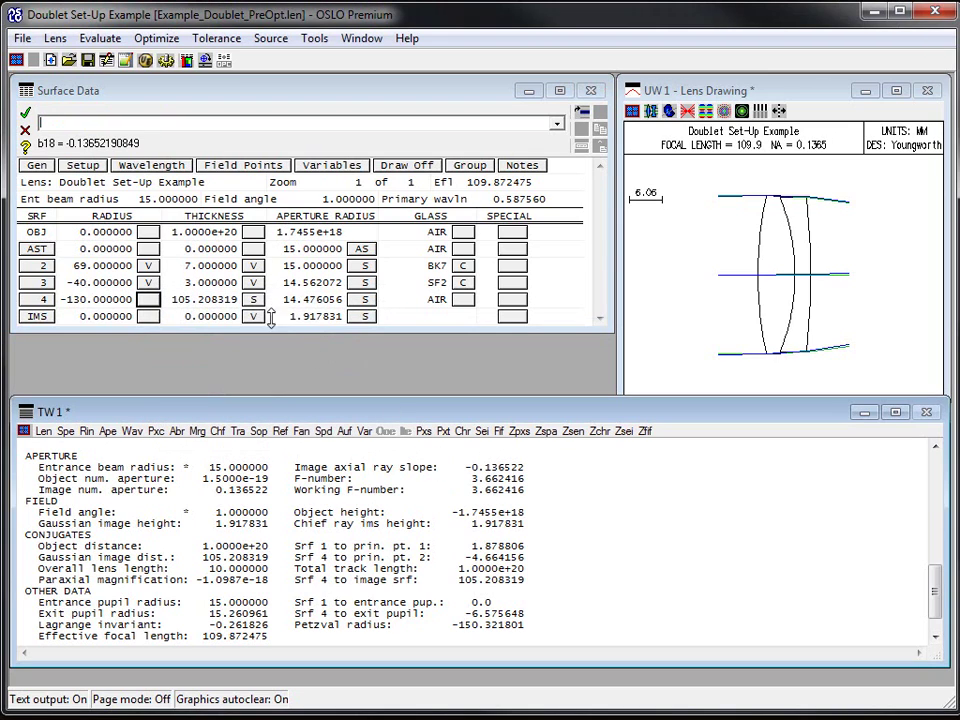
left_click(150, 300)
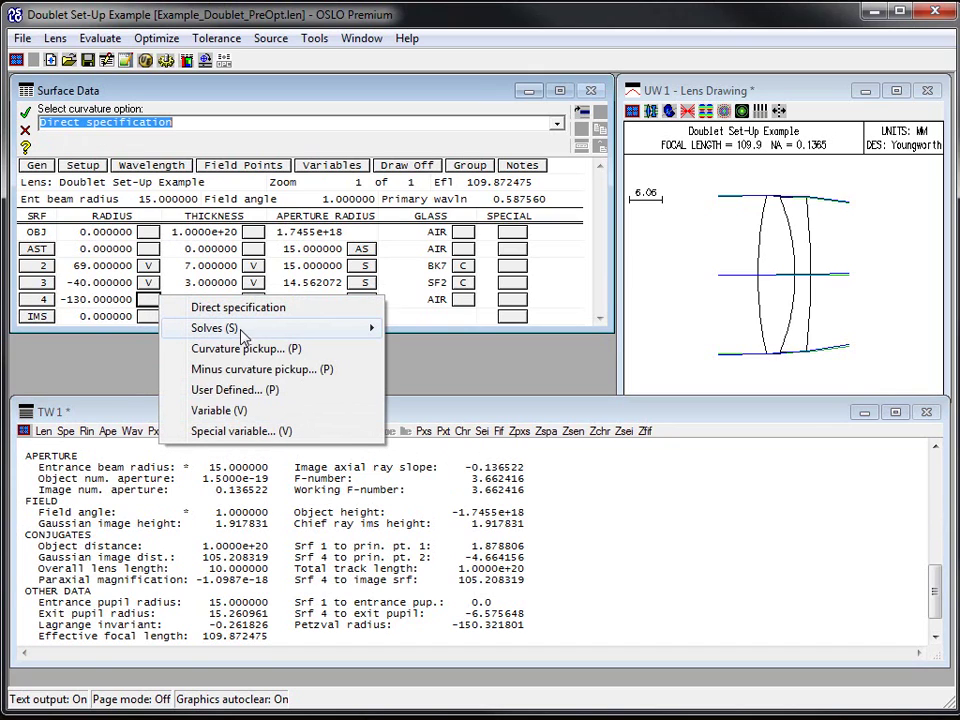
mouse_move(232, 330)
left_click(420, 329)
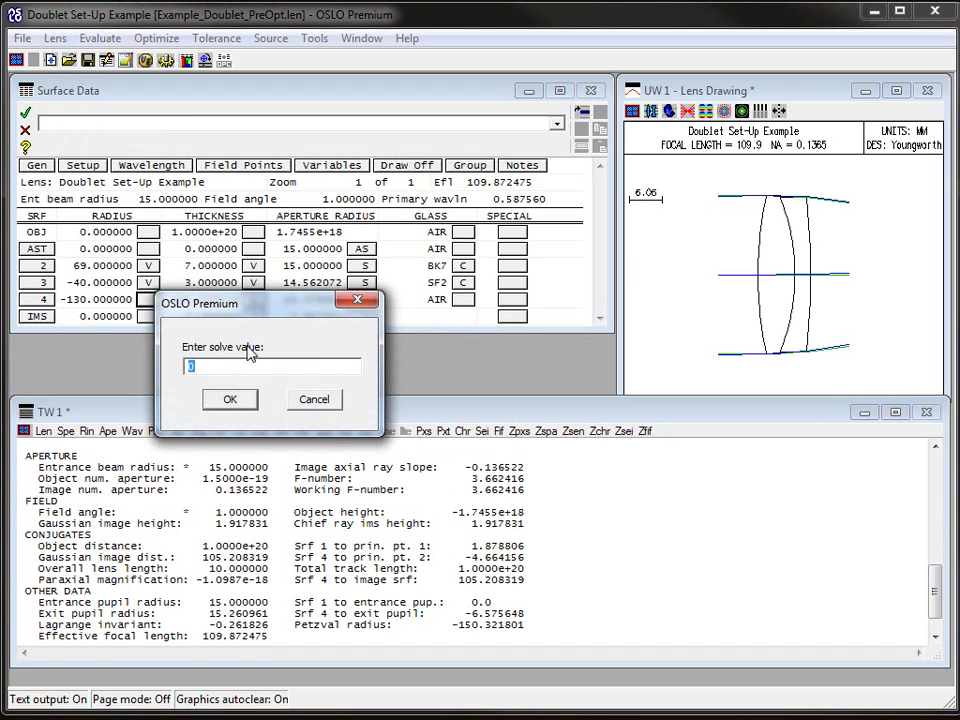
type("b18")
key("Return")
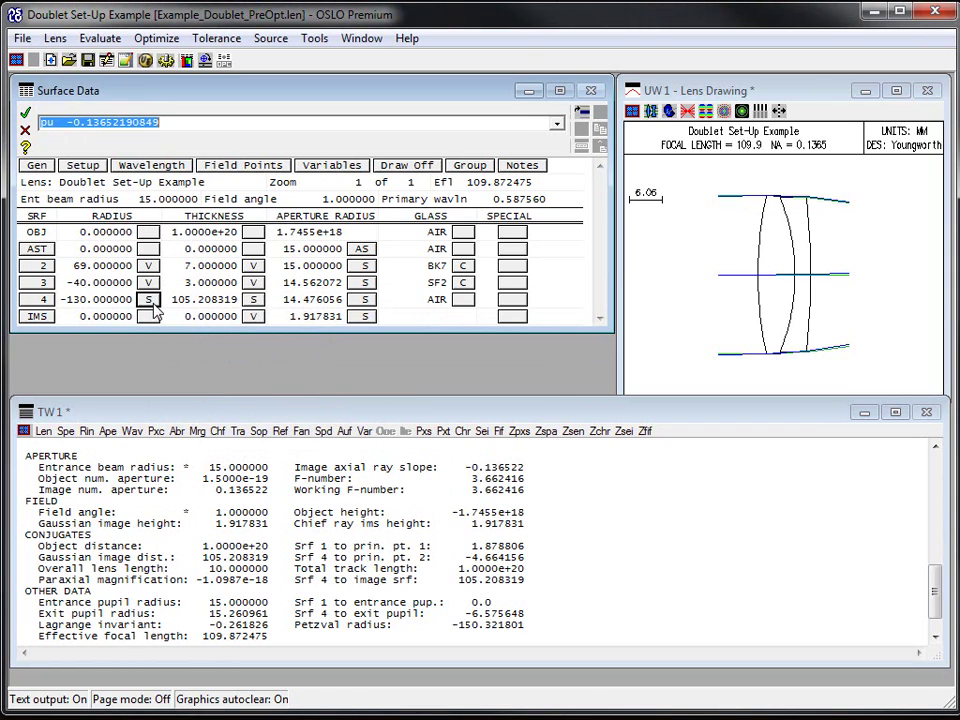
Select surface 4's radius and look up the spreadsheet buffer reference of the image axial ray slope
left_click(115, 302)
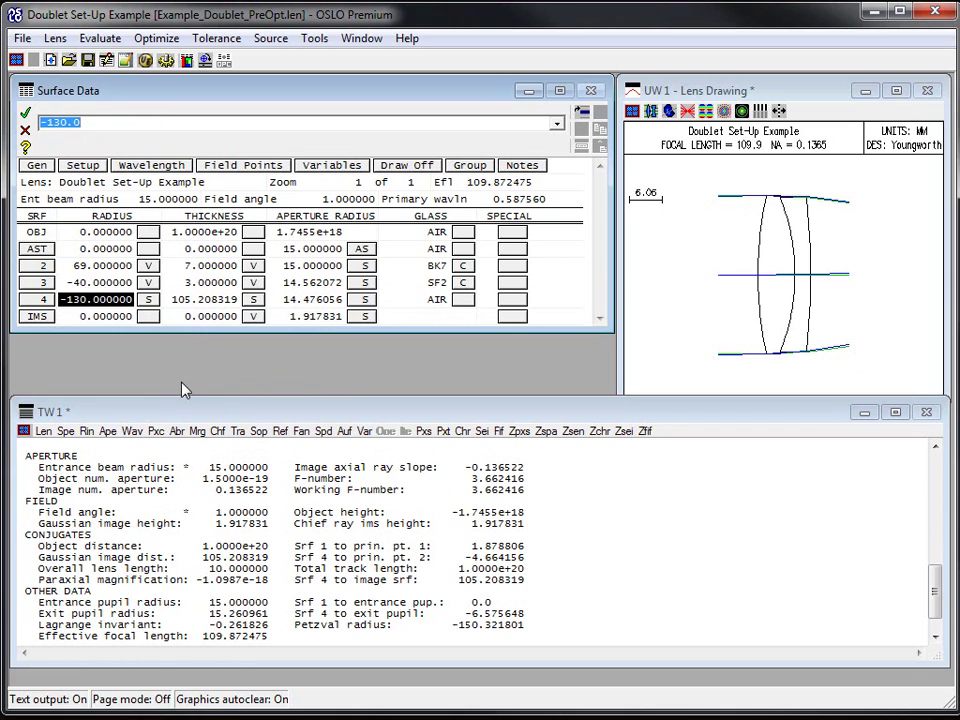
left_click(499, 468)
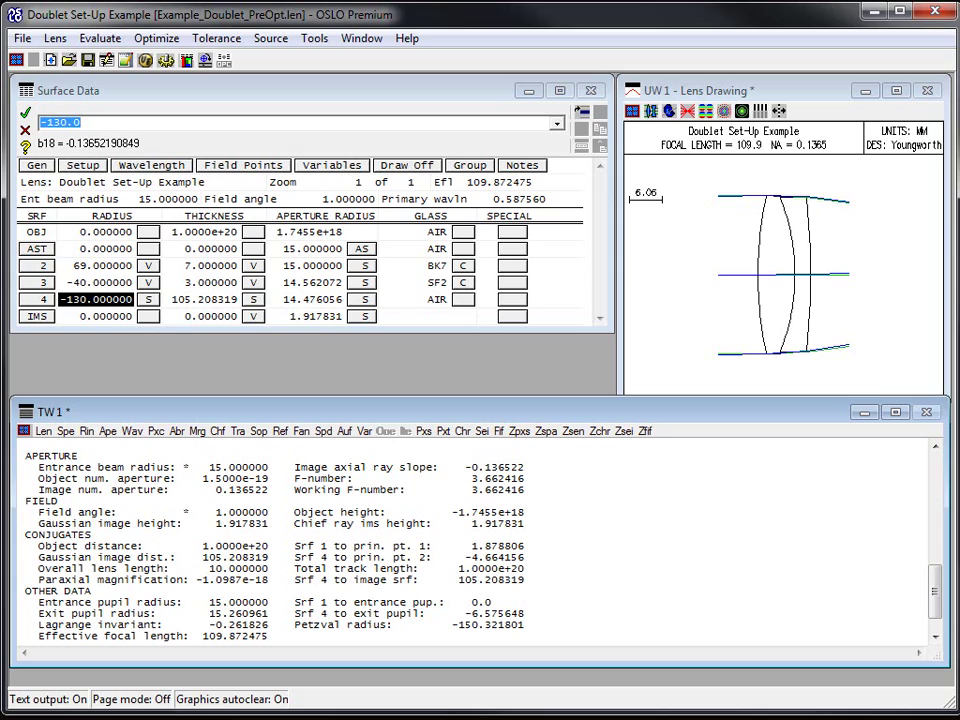
left_click(80, 122)
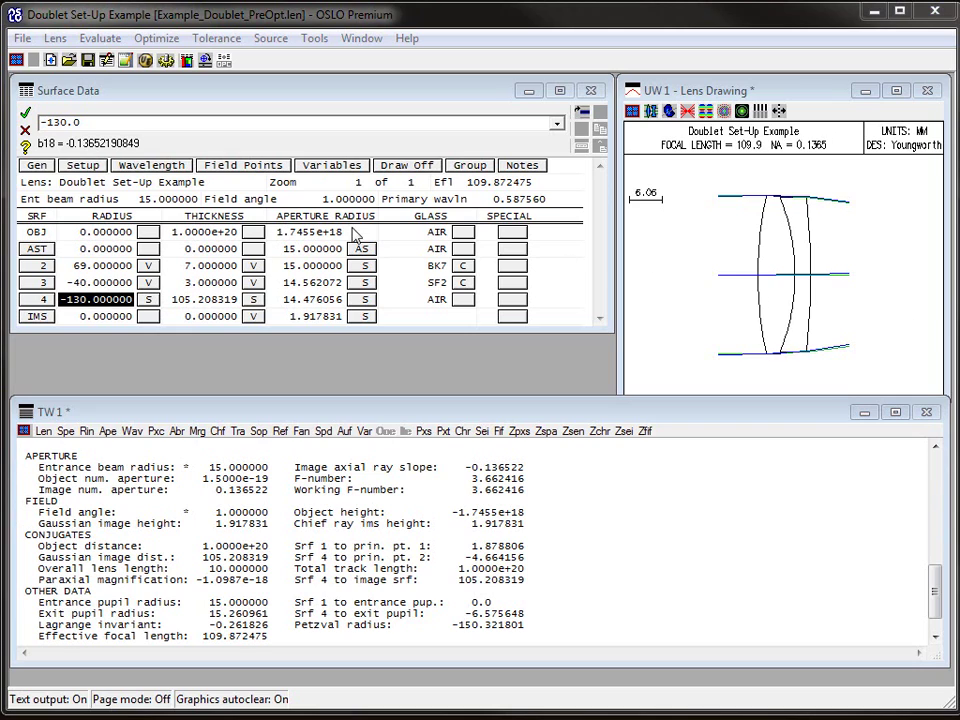
Accept the surface data and save the lens file, leaving the surface data spreadsheet reopened
left_click(26, 112)
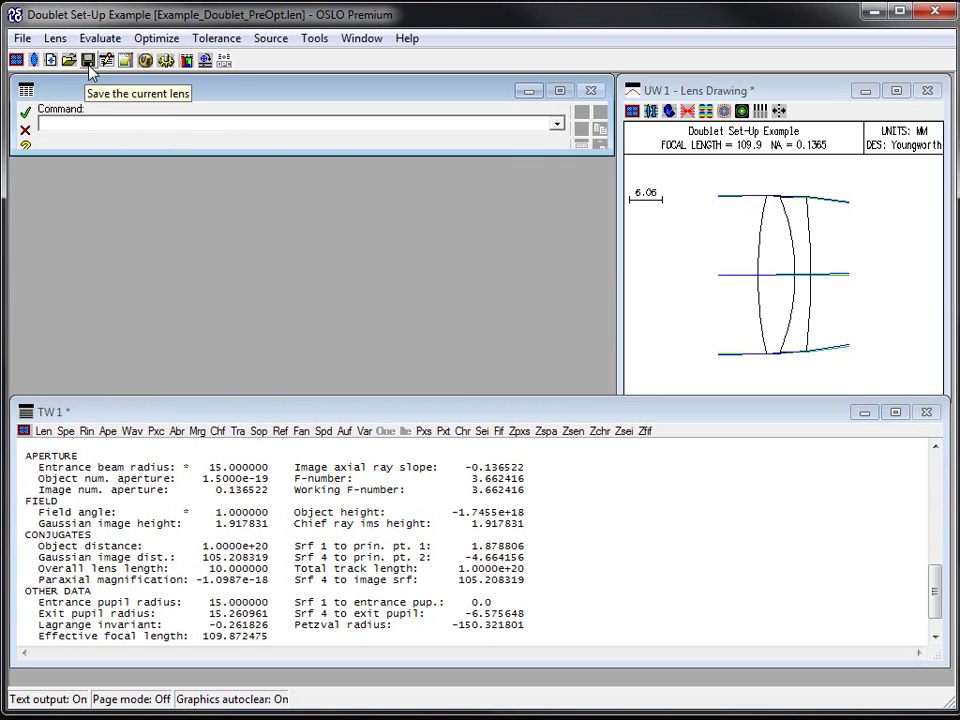
left_click(88, 61)
left_click(16, 60)
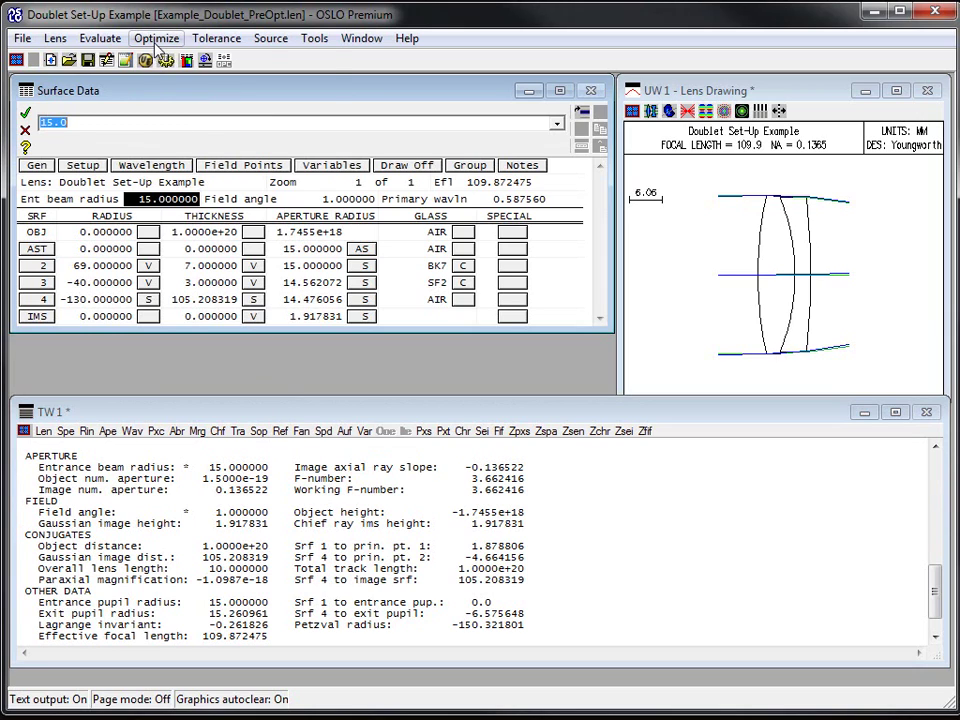
left_click(156, 40)
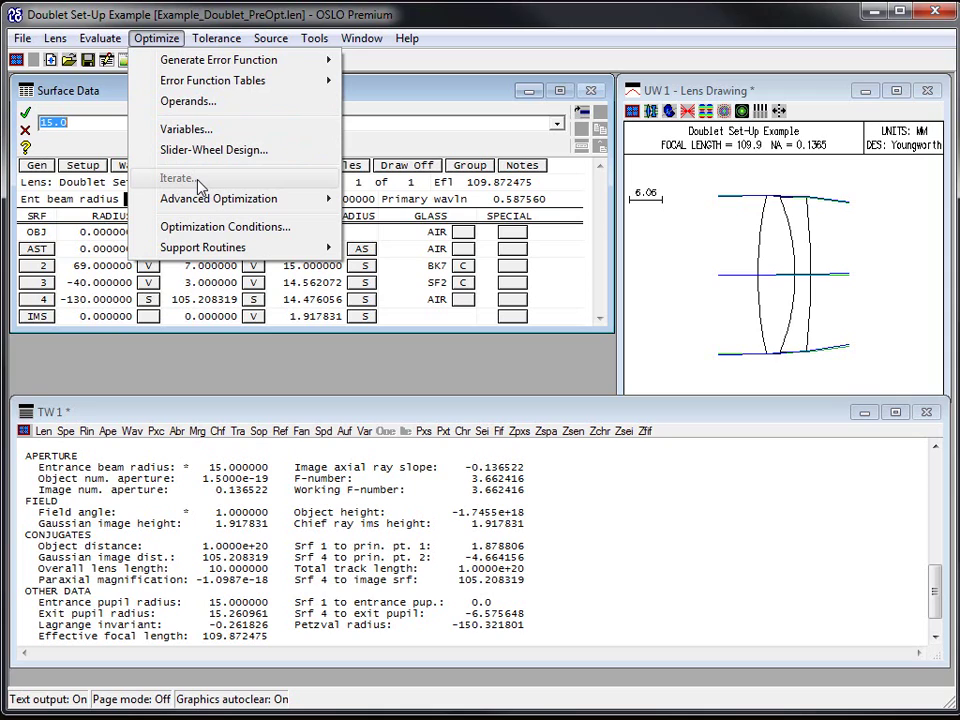
left_click(150, 38)
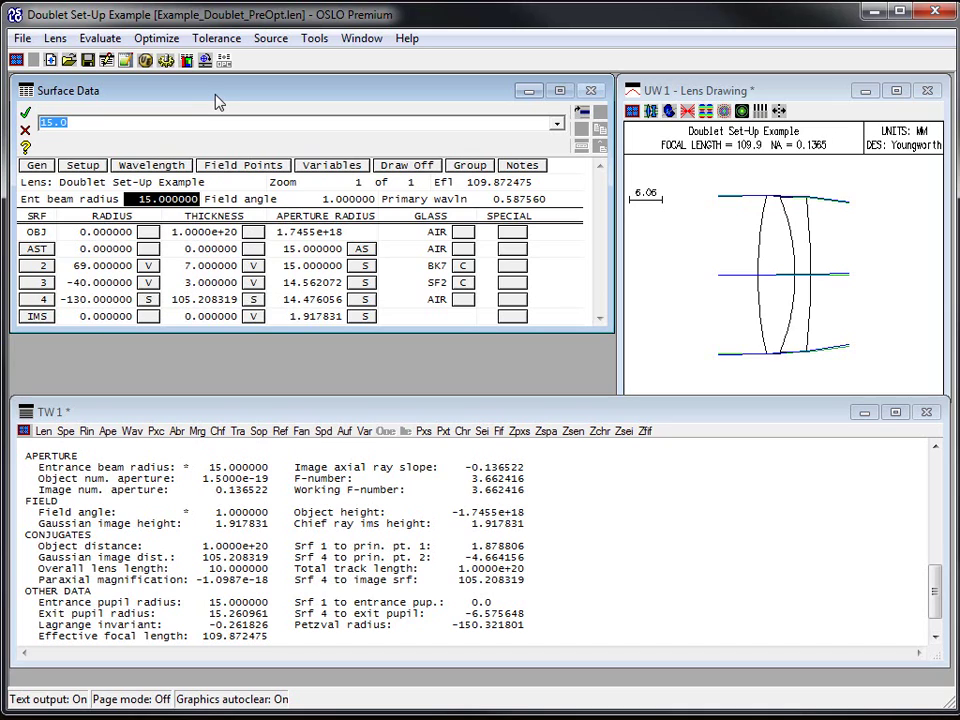
left_click(101, 40)
left_click(101, 40)
Generate an OSLO Spot Size/Wavefront error function using RMS spot size, with color correction set to Use CHR/DMD operands
left_click(148, 42)
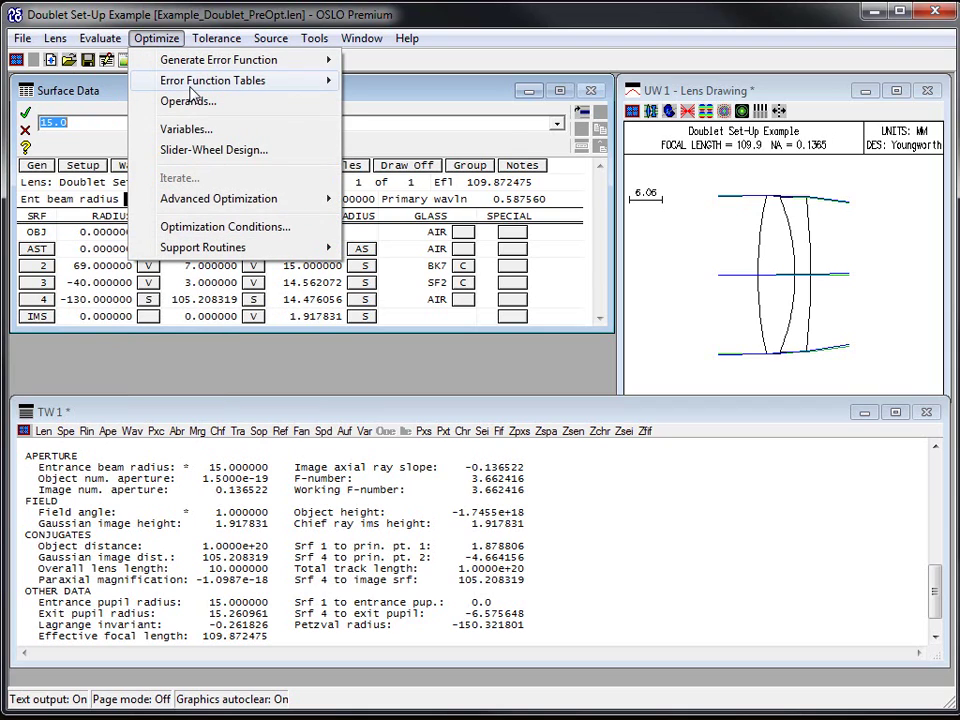
mouse_move(199, 82)
mouse_move(216, 60)
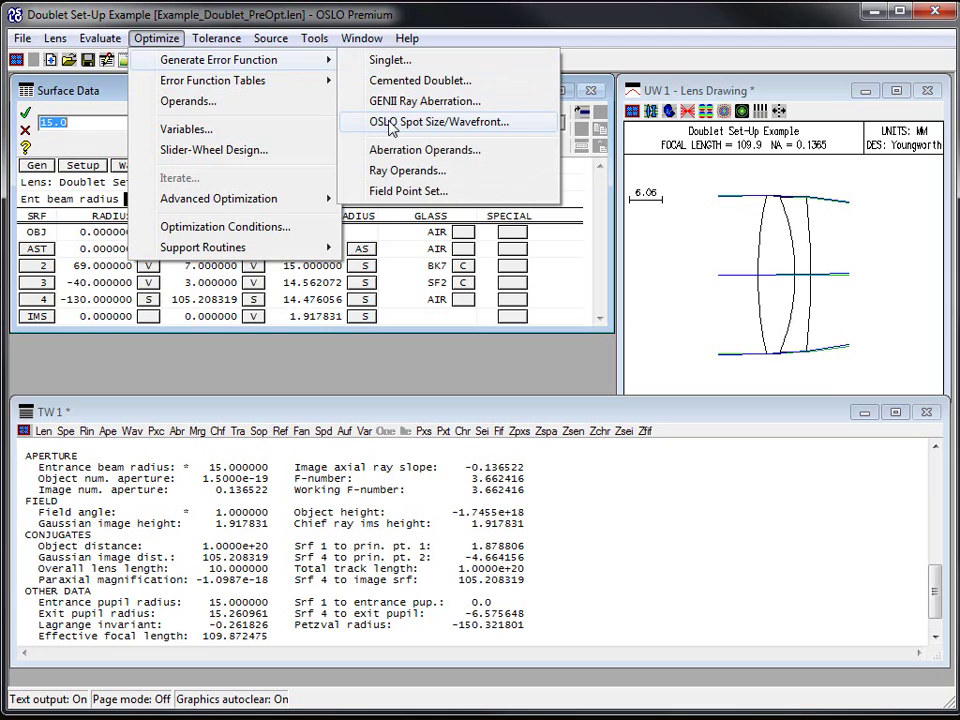
left_click(391, 124)
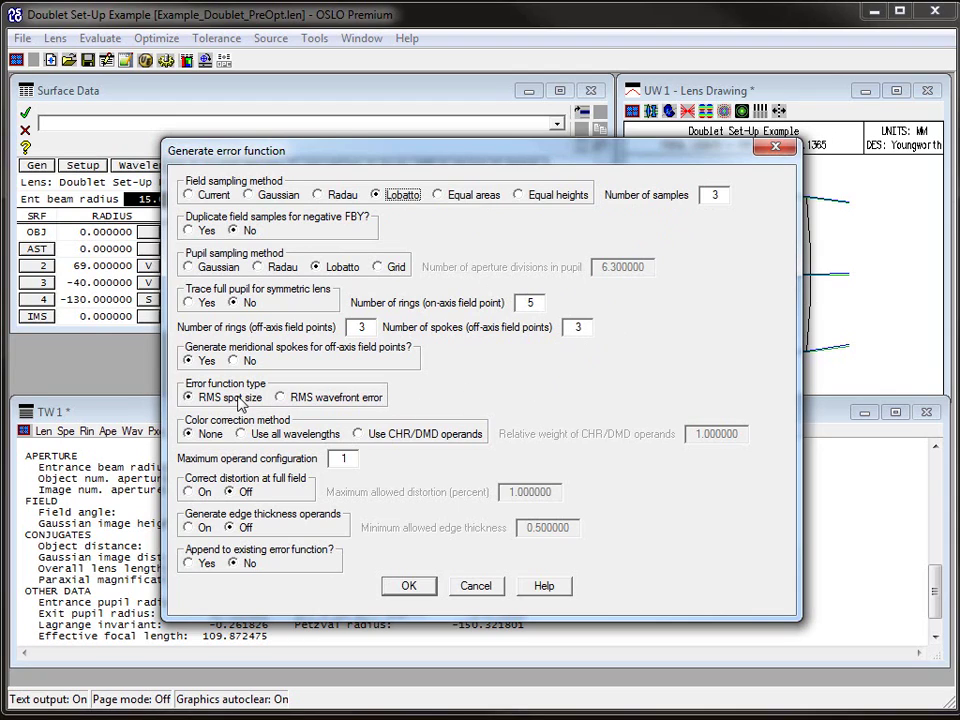
left_click(362, 436)
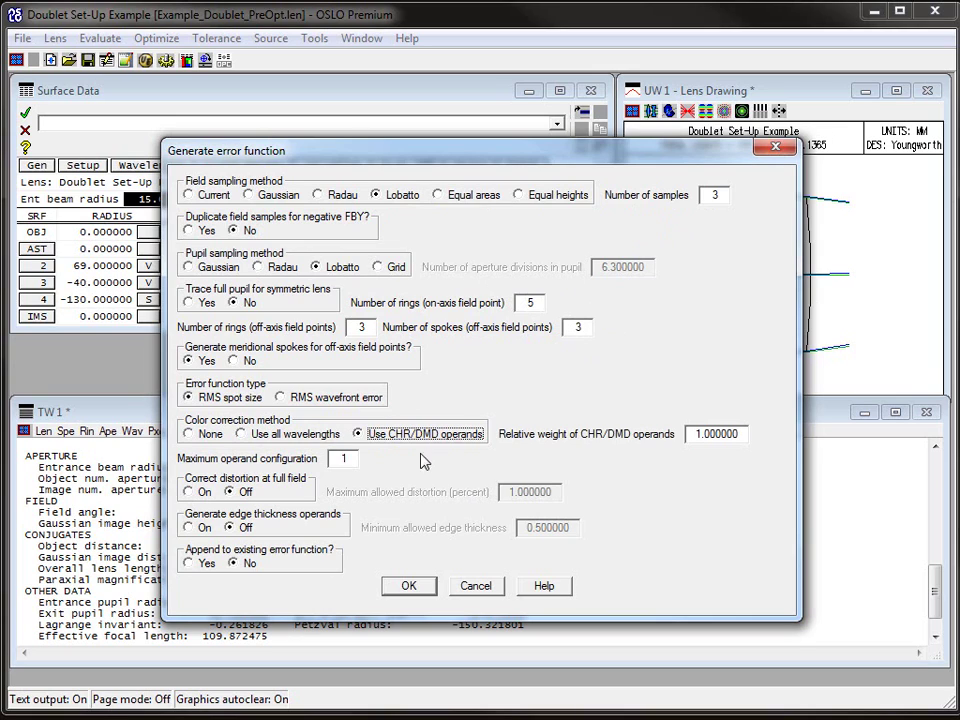
left_click(408, 589)
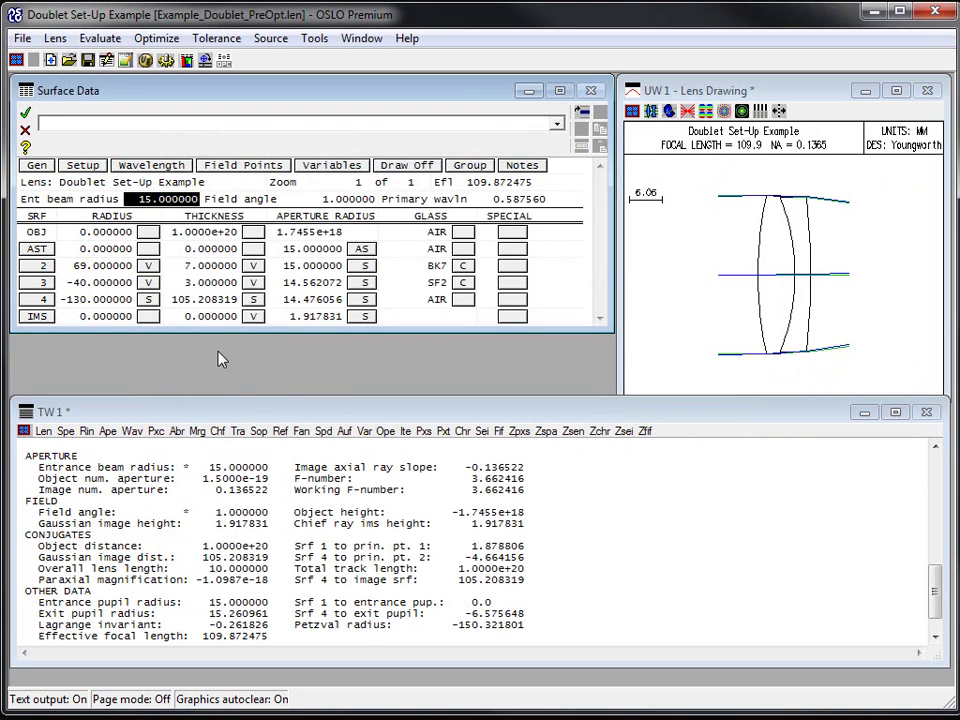
left_click(158, 40)
mouse_move(250, 60)
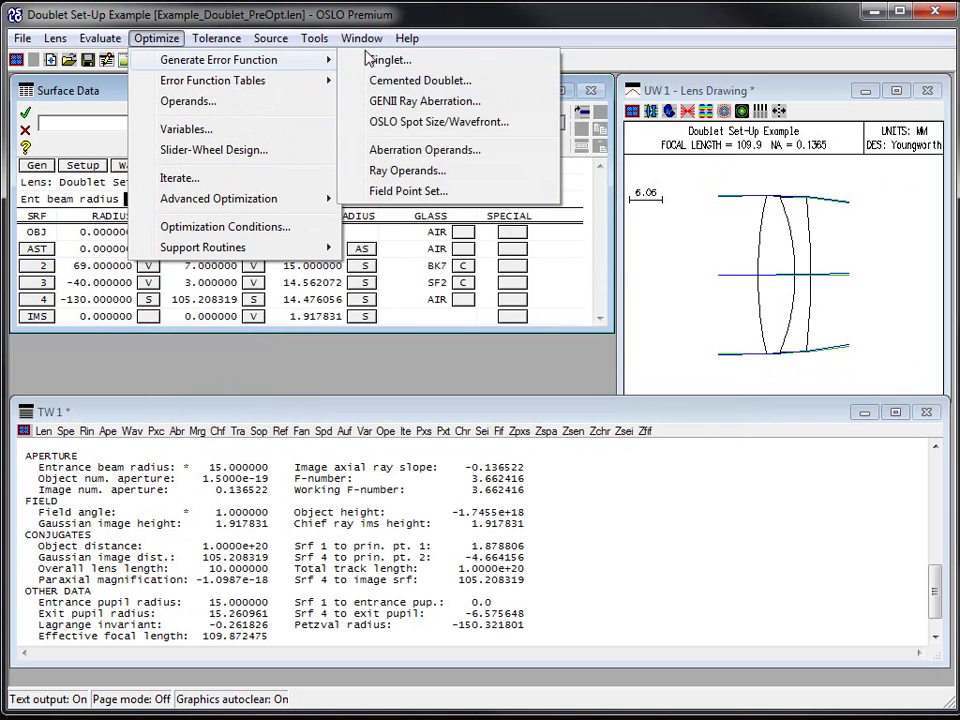
left_click(424, 123)
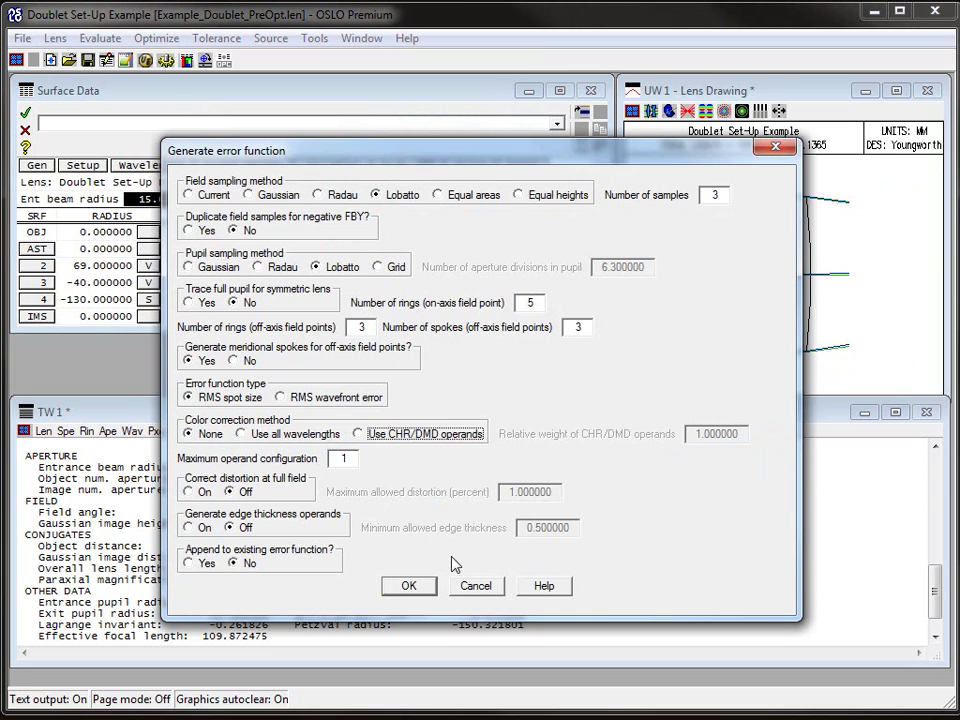
left_click(474, 588)
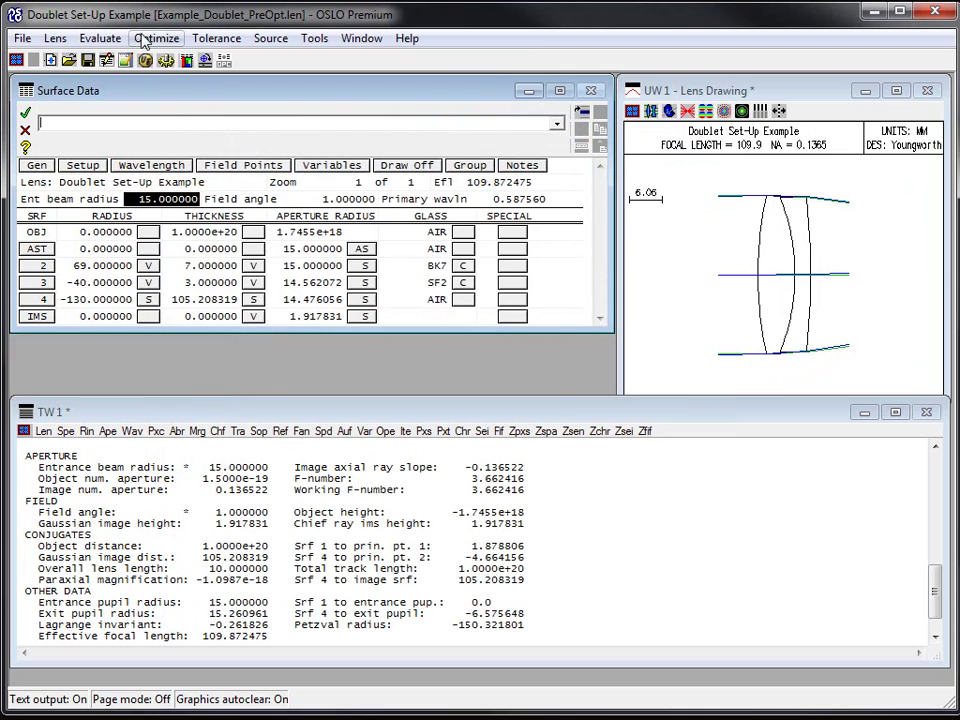
left_click(150, 38)
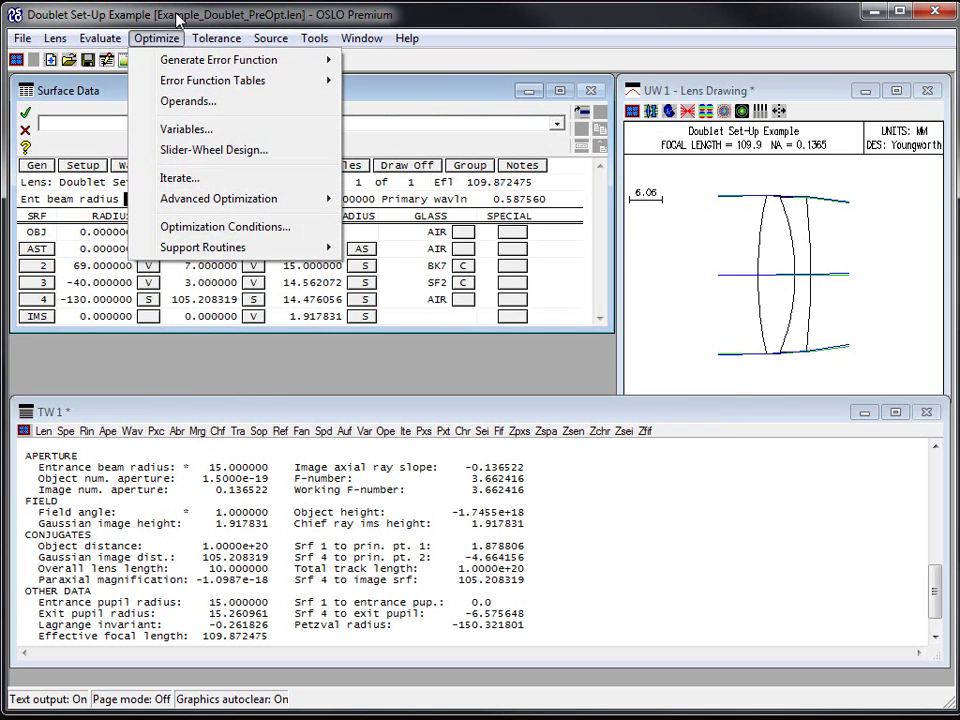
left_click(176, 18)
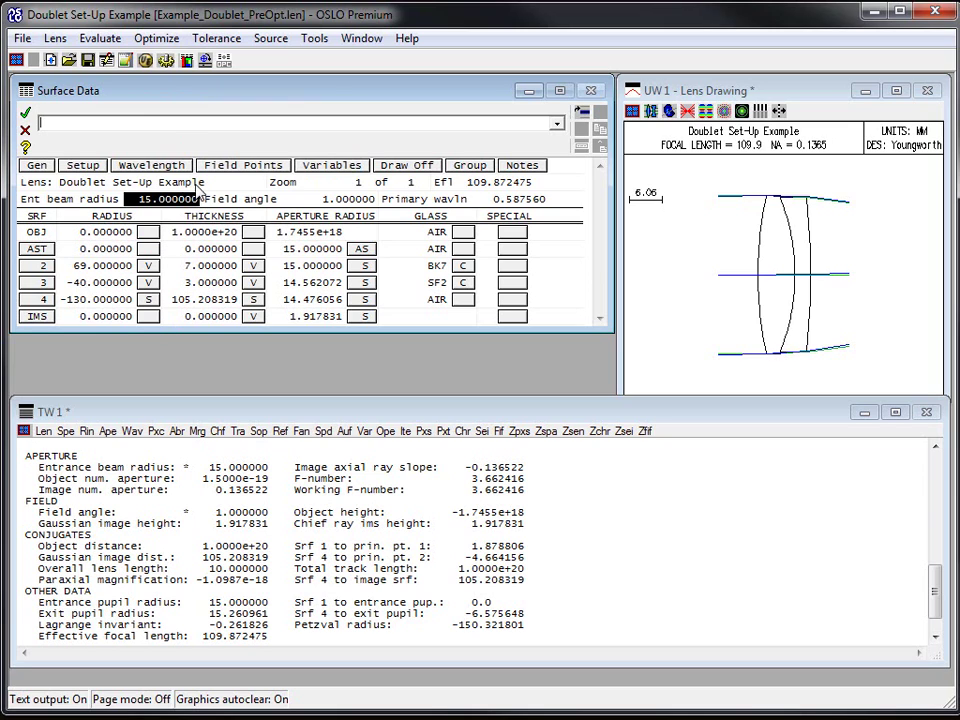
Examine the error function's operands from the first row through the final chromatic operands, and close the operands data
left_click(157, 39)
left_click(181, 101)
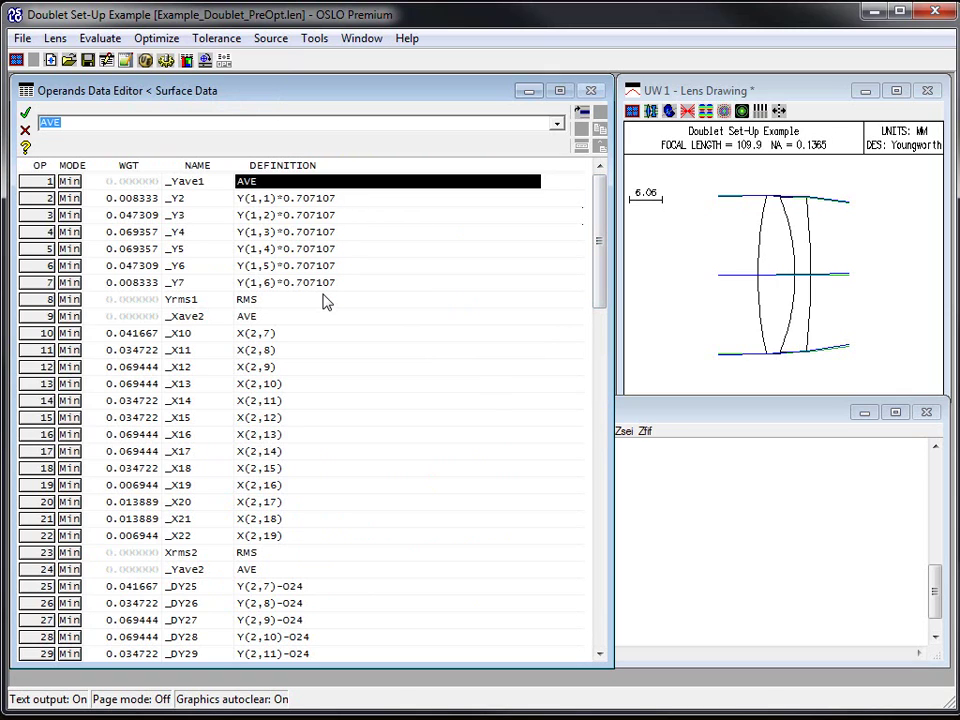
left_click_drag(600, 240, 619, 568)
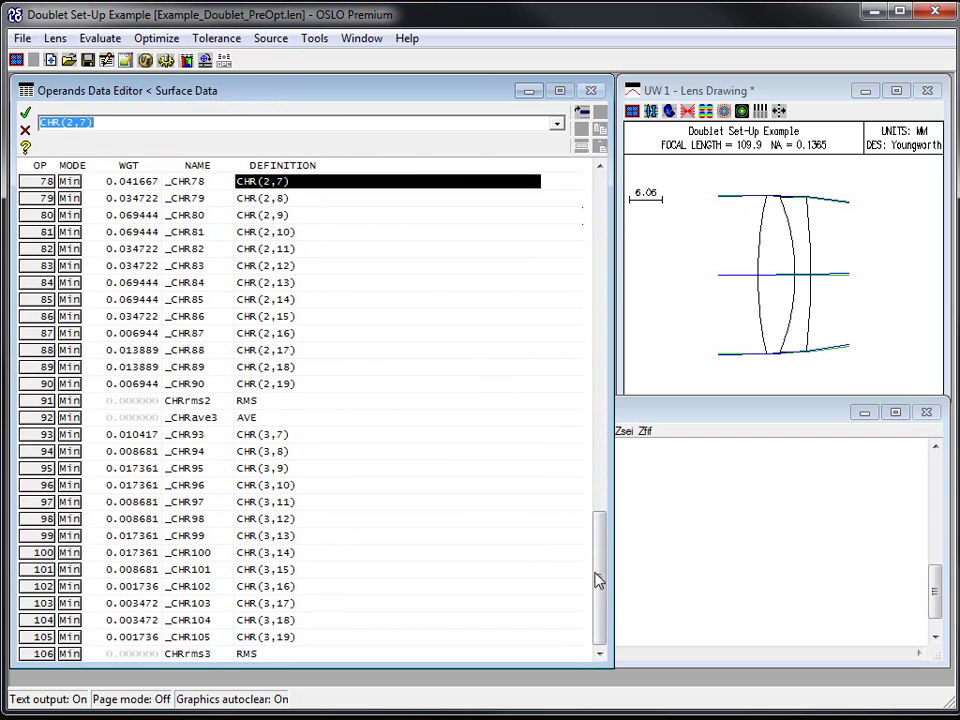
left_click_drag(598, 580, 565, 582)
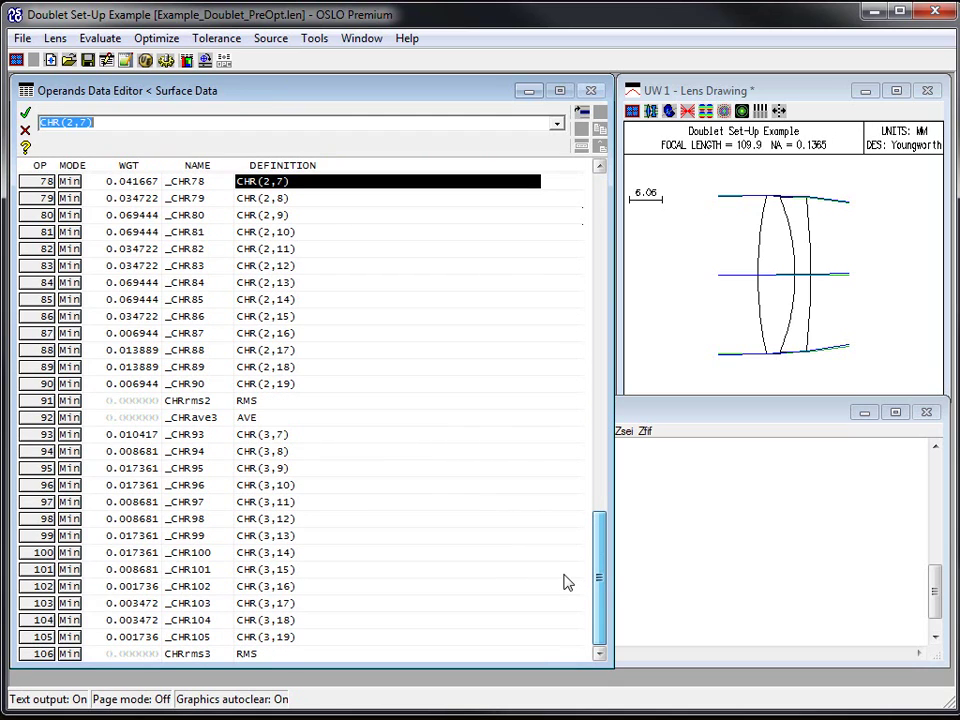
left_click(28, 117)
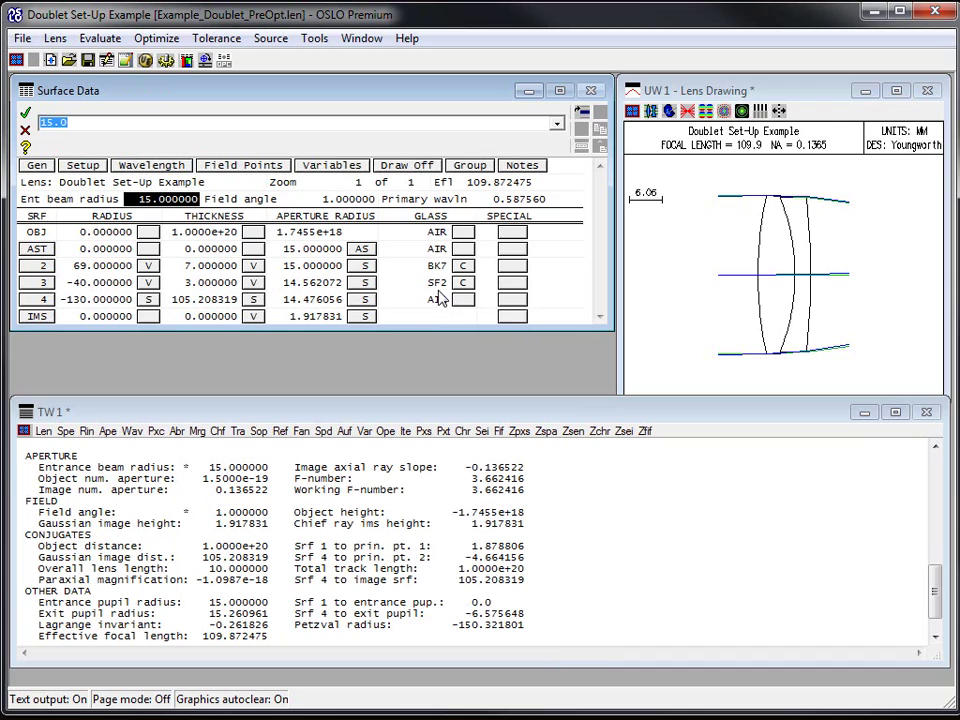
Accept the surface data and save the lens file with its error function
left_click(26, 113)
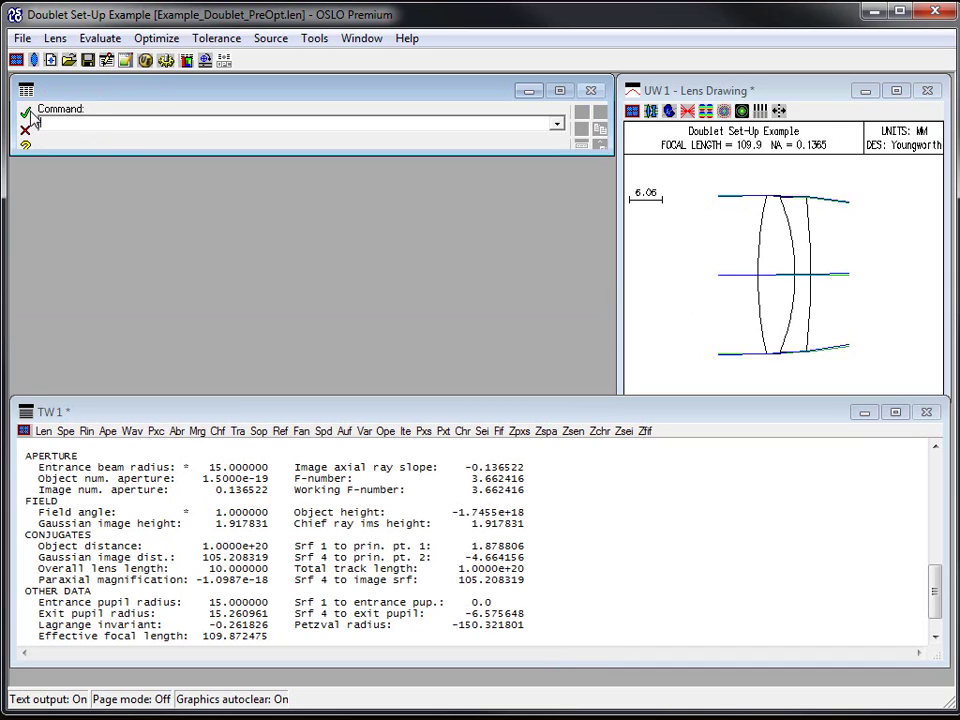
left_click(86, 63)
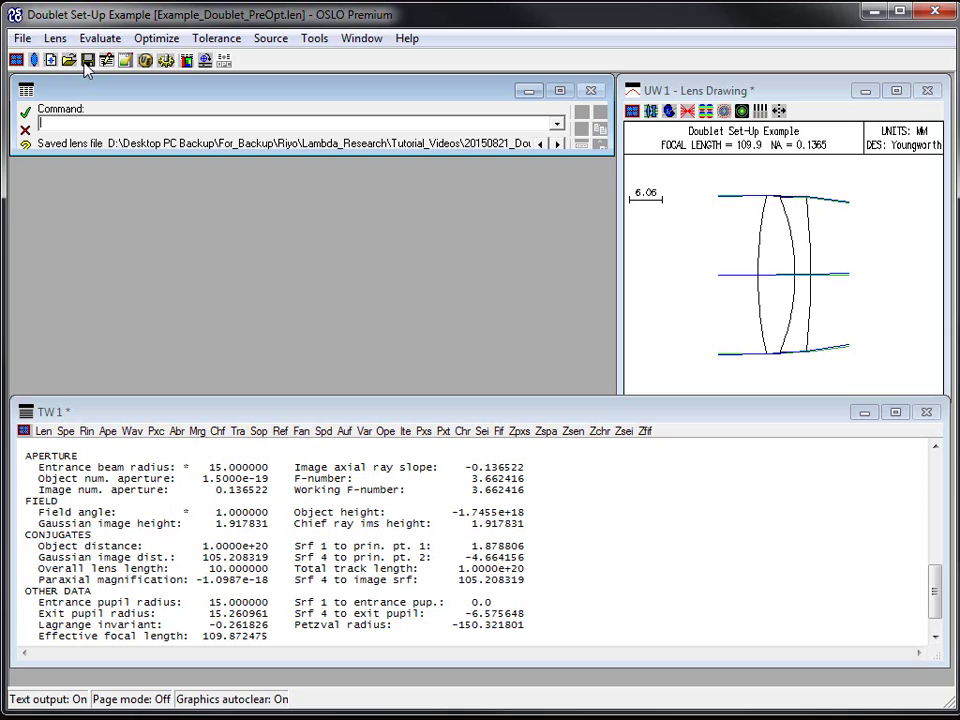
left_click(153, 40)
left_click(155, 40)
Save a copy of the lens as Example_Doublet_Opt.len in the 20150821_DoubletOptimization folder
left_click(22, 38)
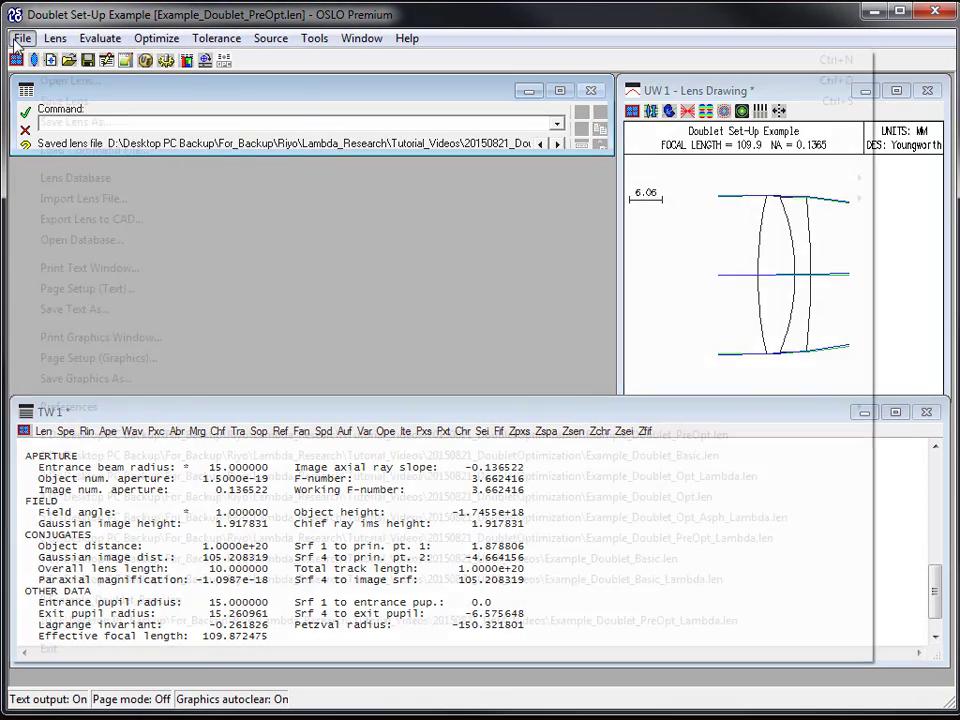
left_click(56, 122)
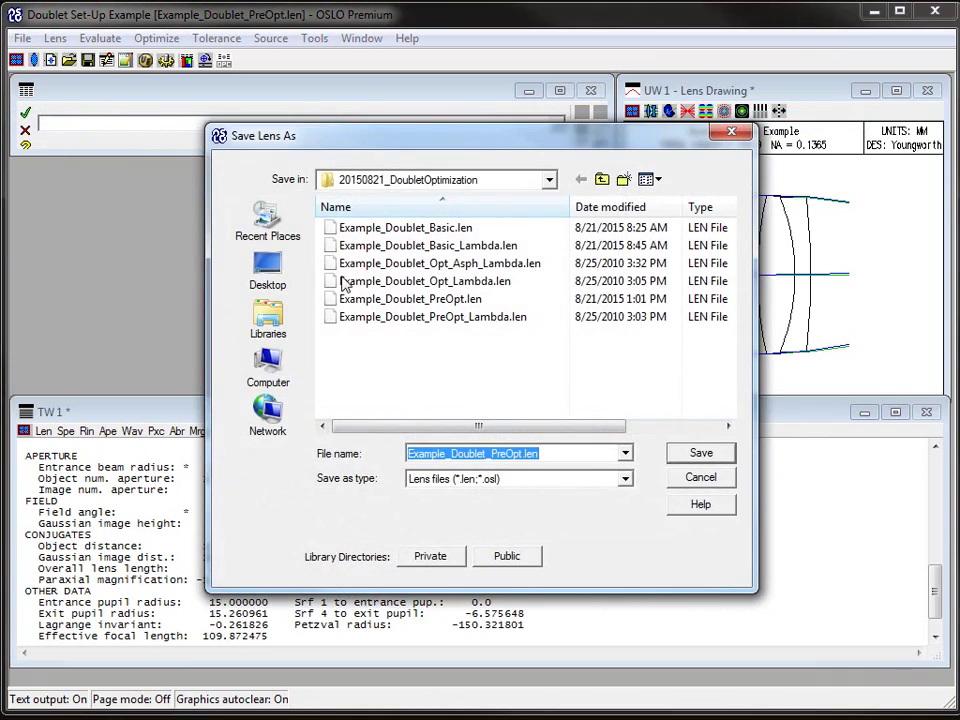
left_click(495, 453)
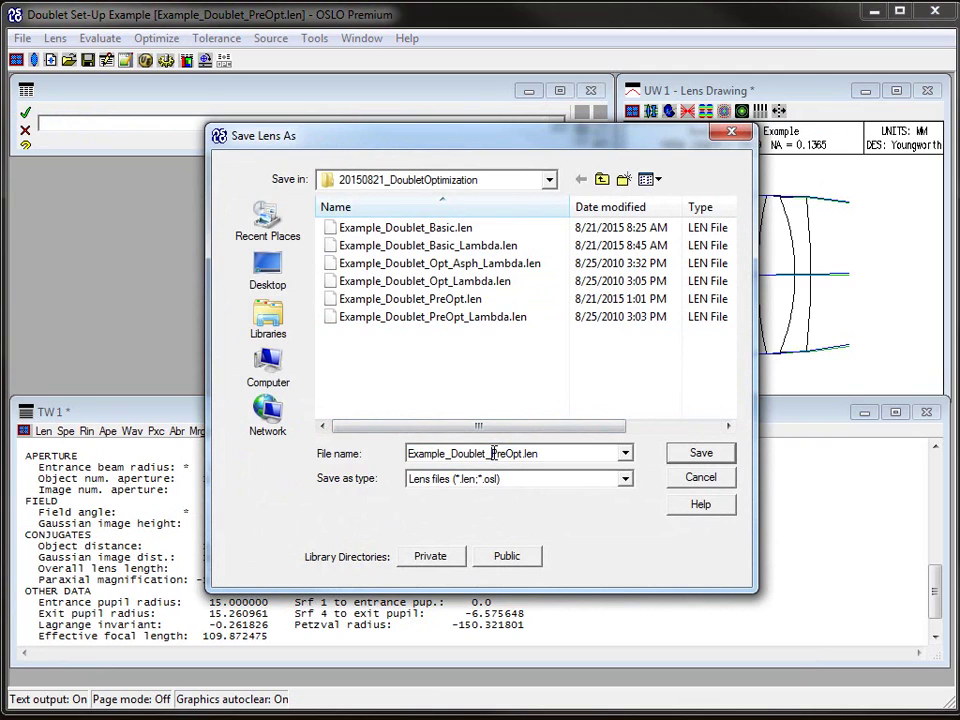
key("BackSpace")
key("BackSpace")
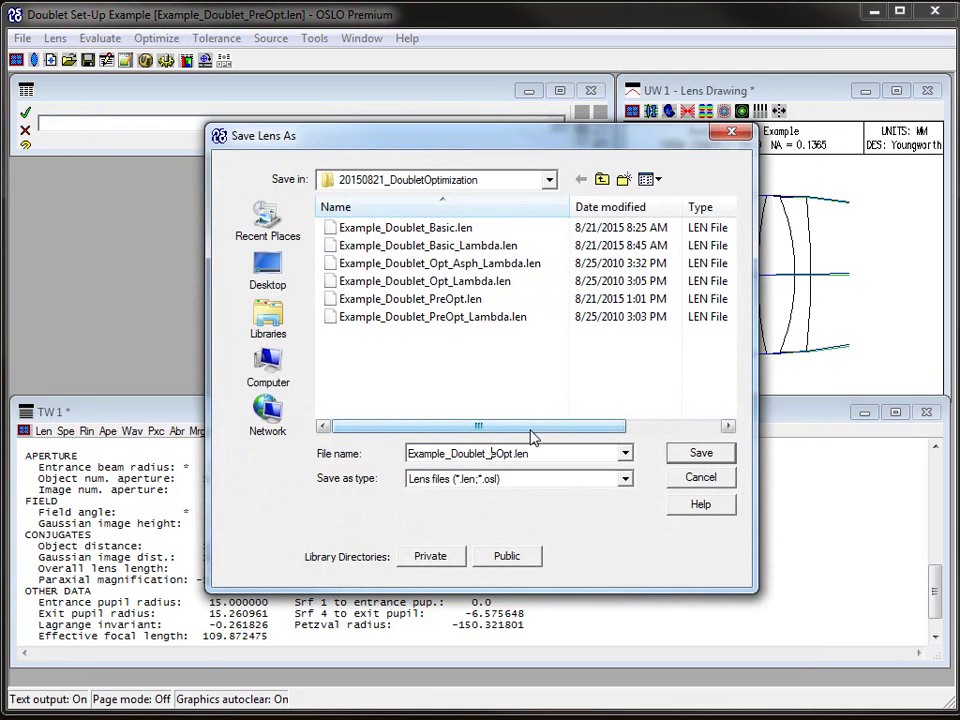
key("Delete")
key("Return")
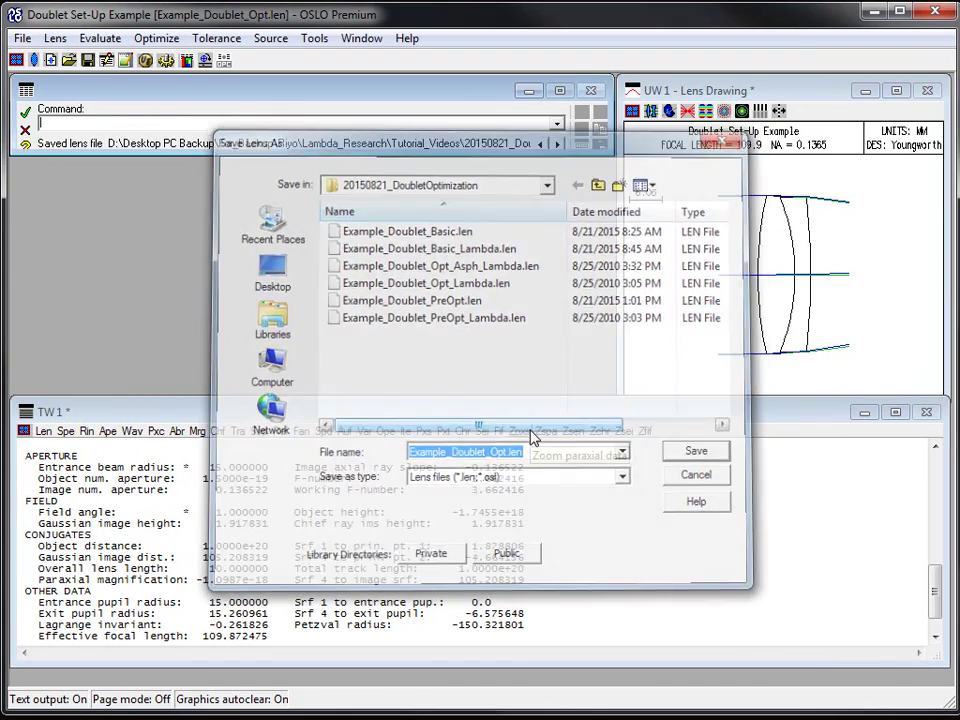
Open the surface data spreadsheet of the newly saved lens copy
left_click(30, 61)
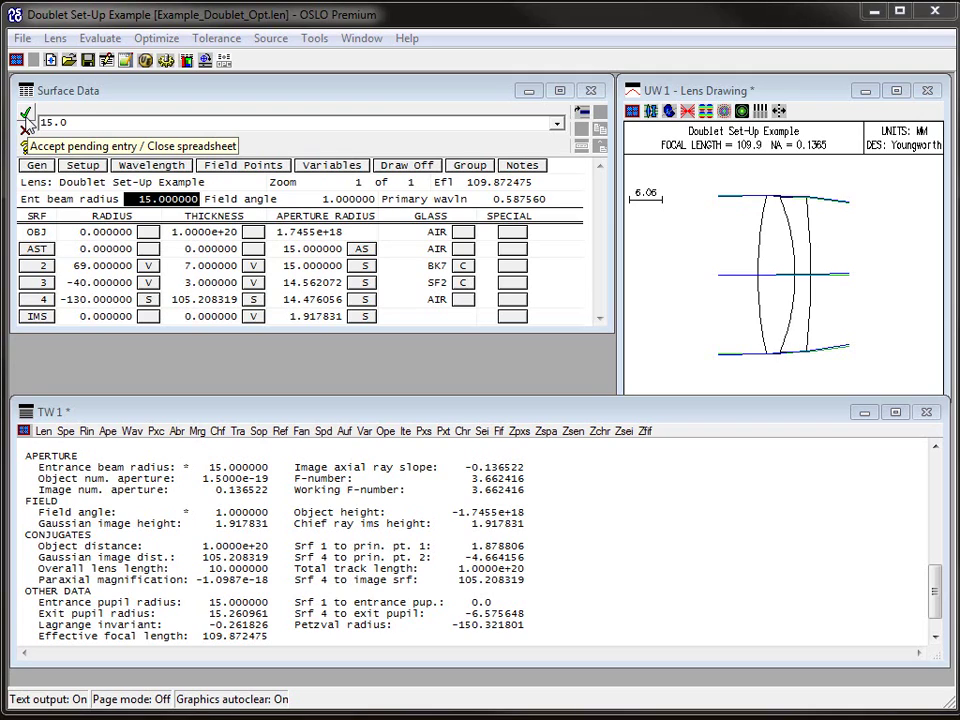
left_click(143, 93)
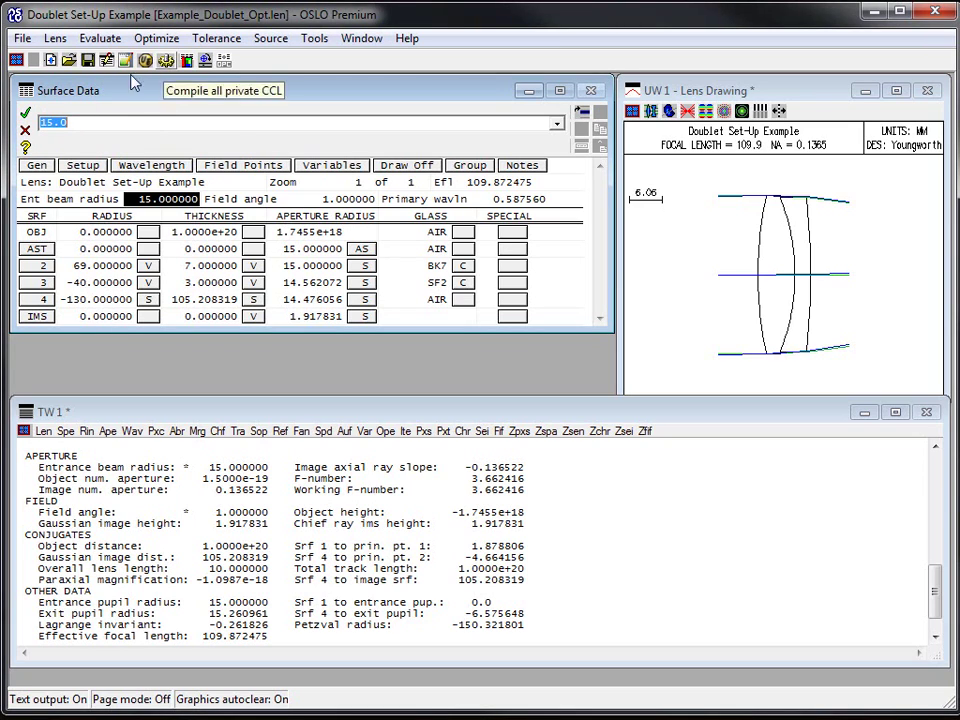
left_click(29, 118)
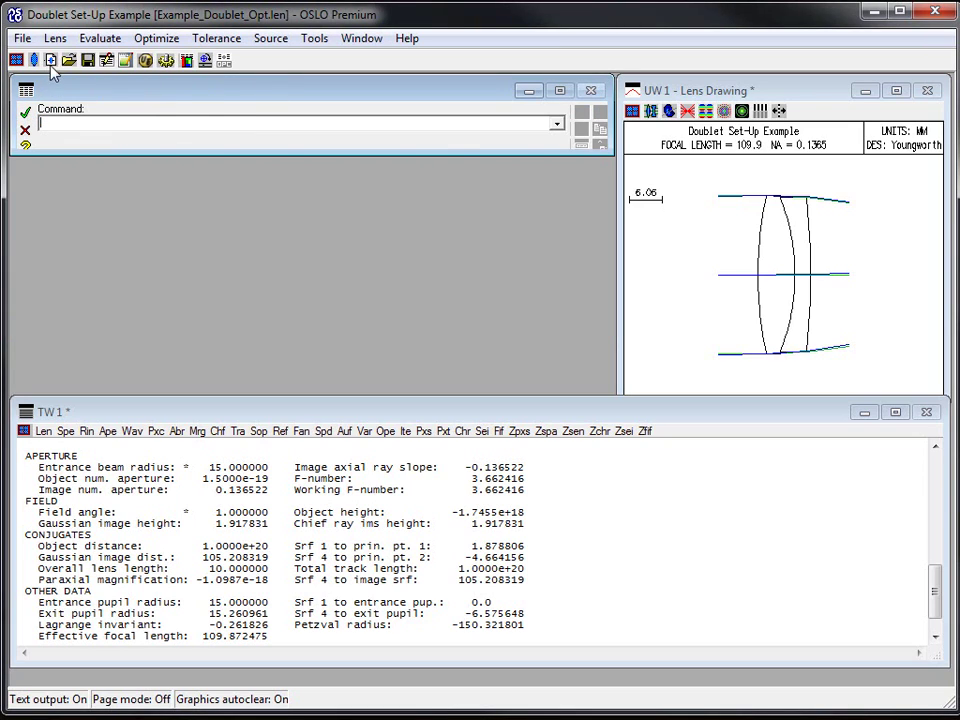
left_click(33, 60)
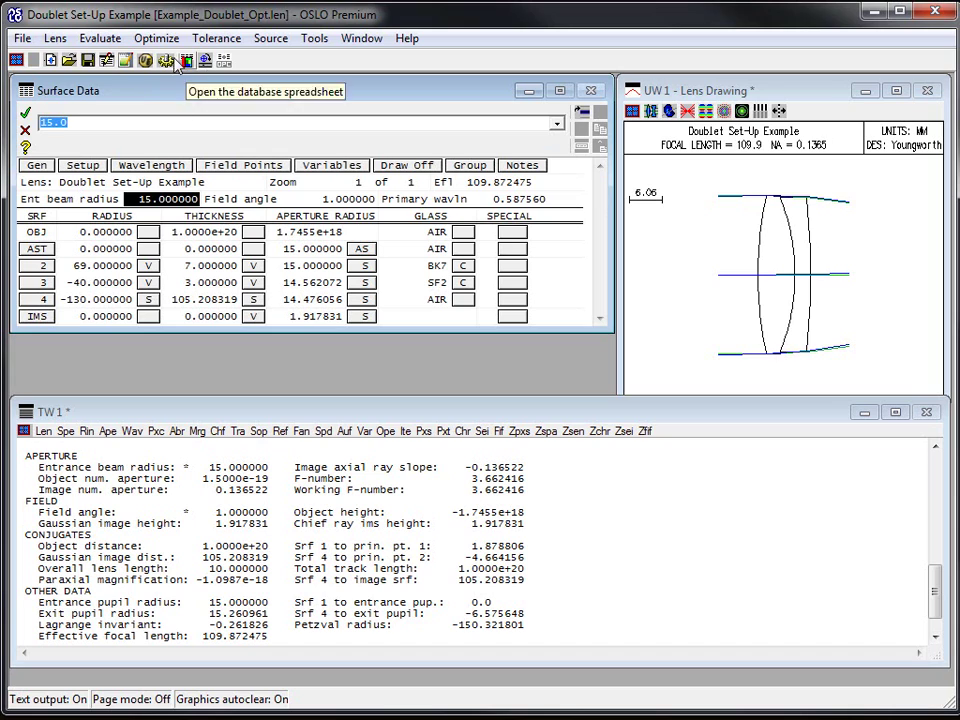
left_click(156, 39)
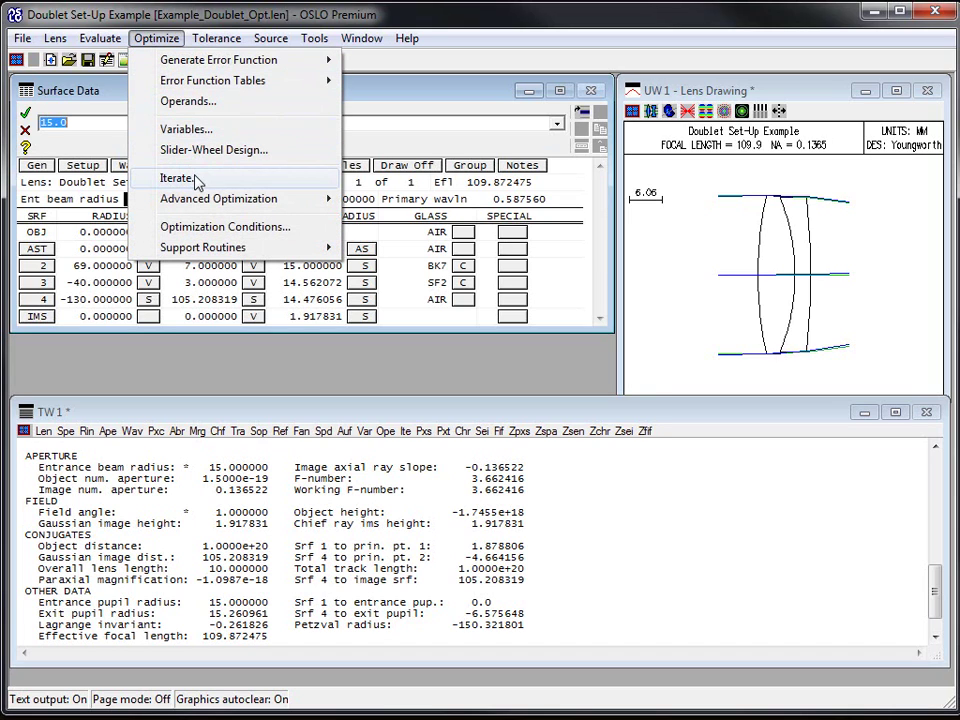
left_click(196, 179)
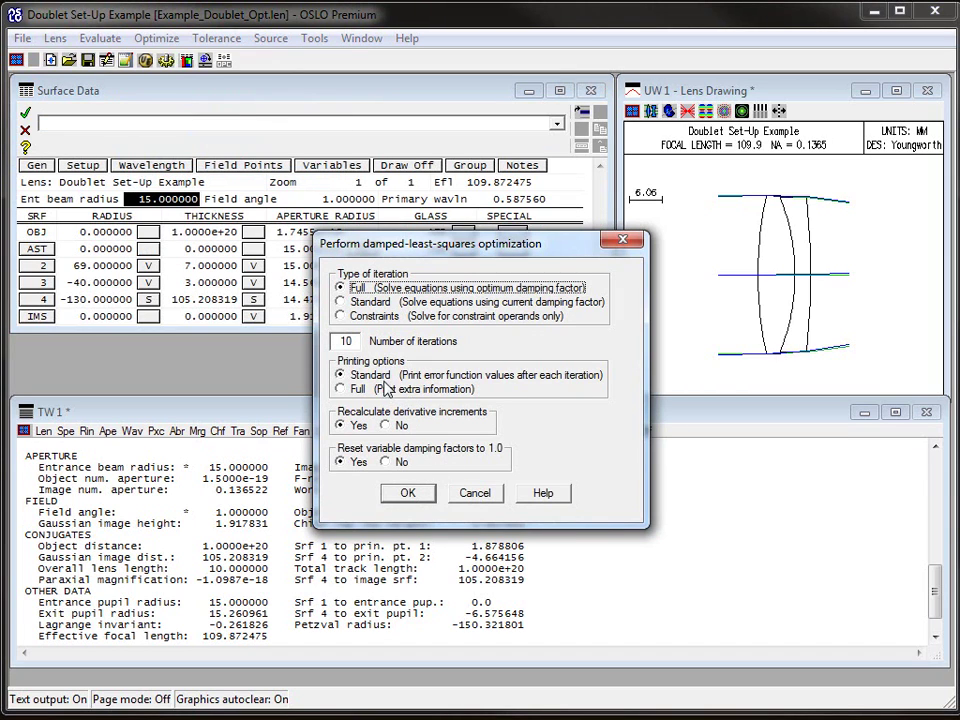
left_click(470, 493)
Optimize the doublet with two full damped-least-squares runs of 10 iterations each
left_click(155, 38)
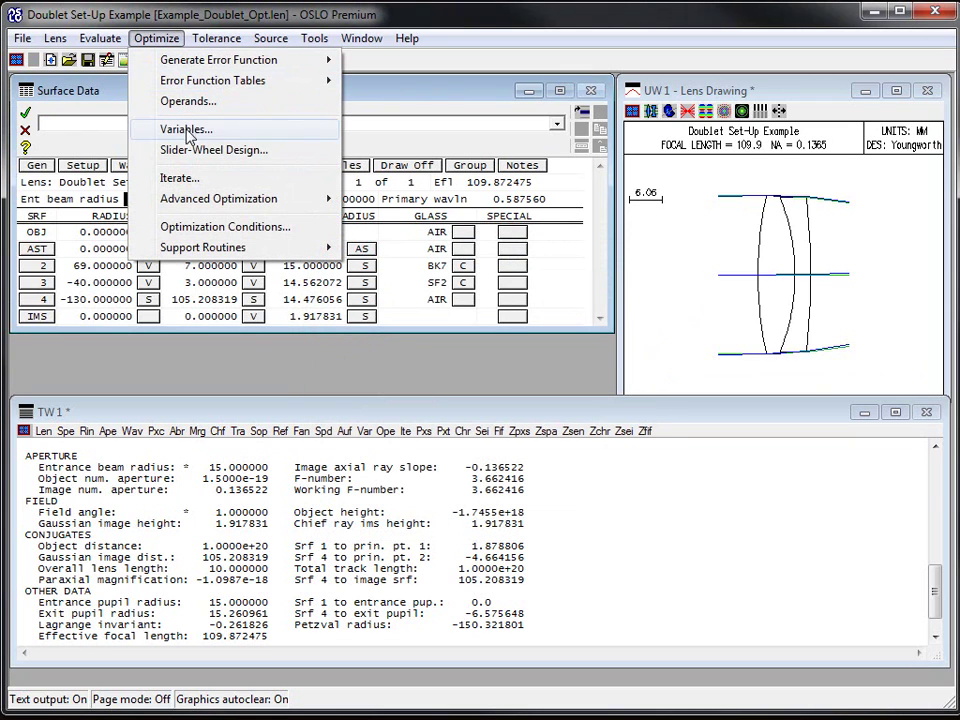
left_click(178, 178)
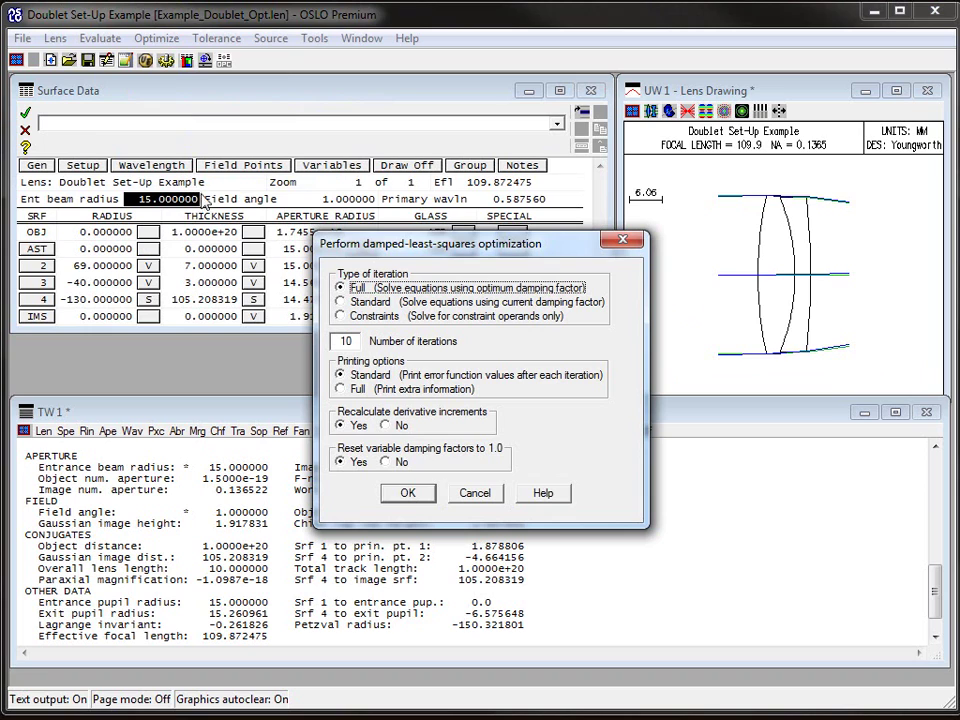
left_click(407, 492)
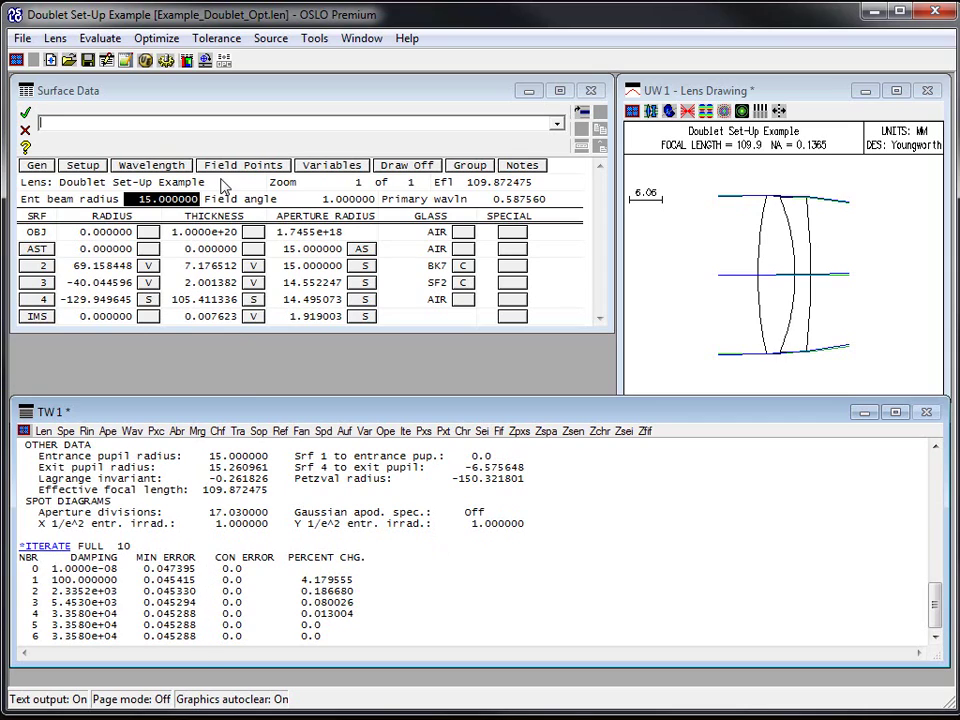
left_click(157, 38)
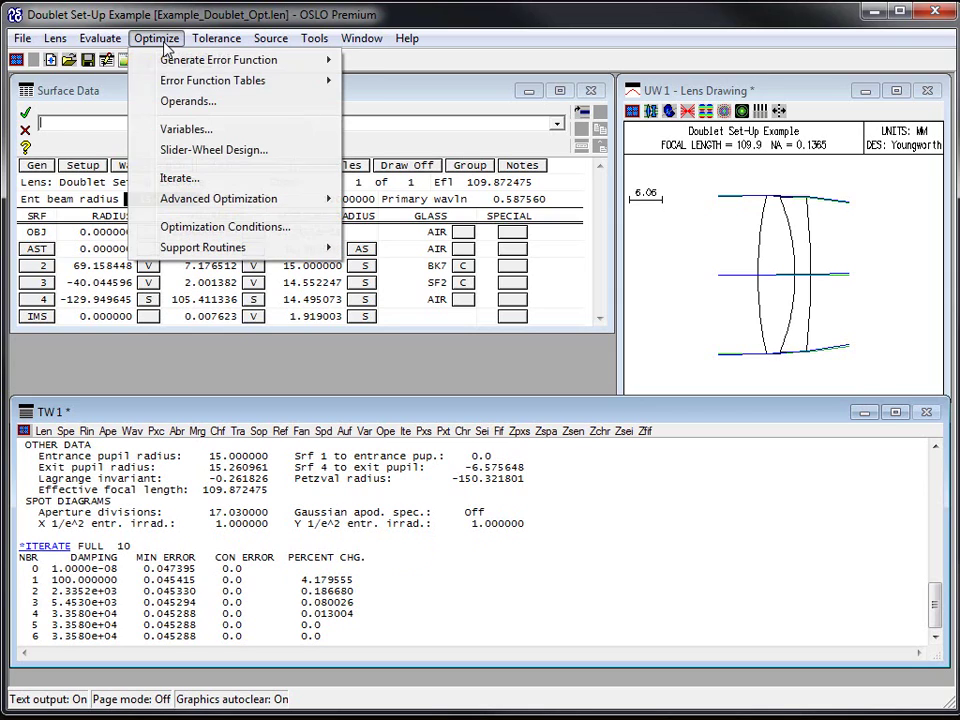
mouse_move(180, 60)
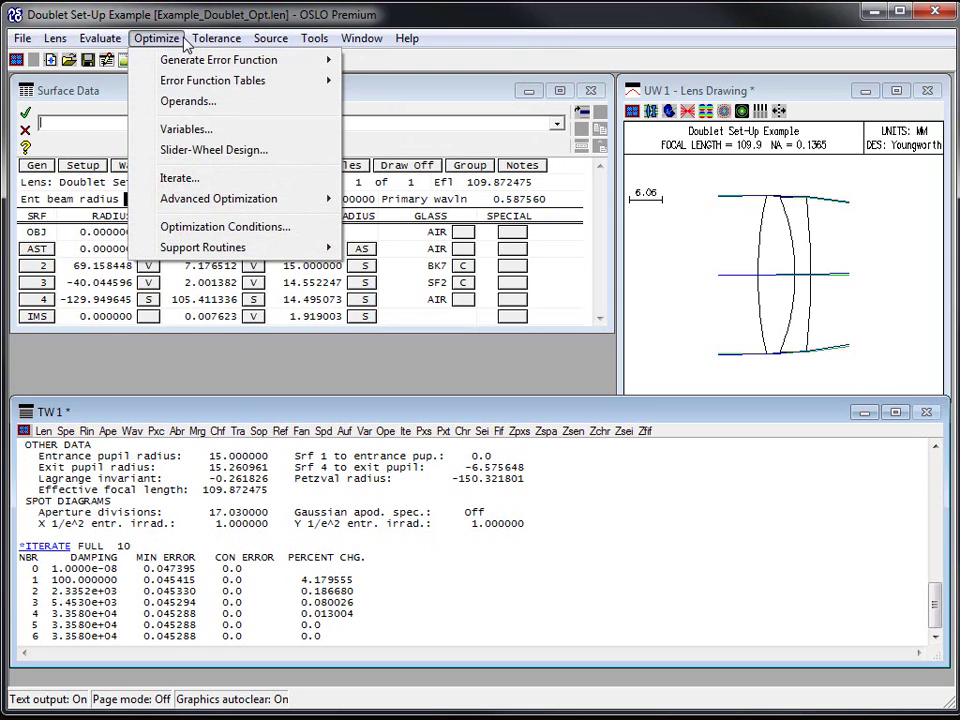
left_click(180, 178)
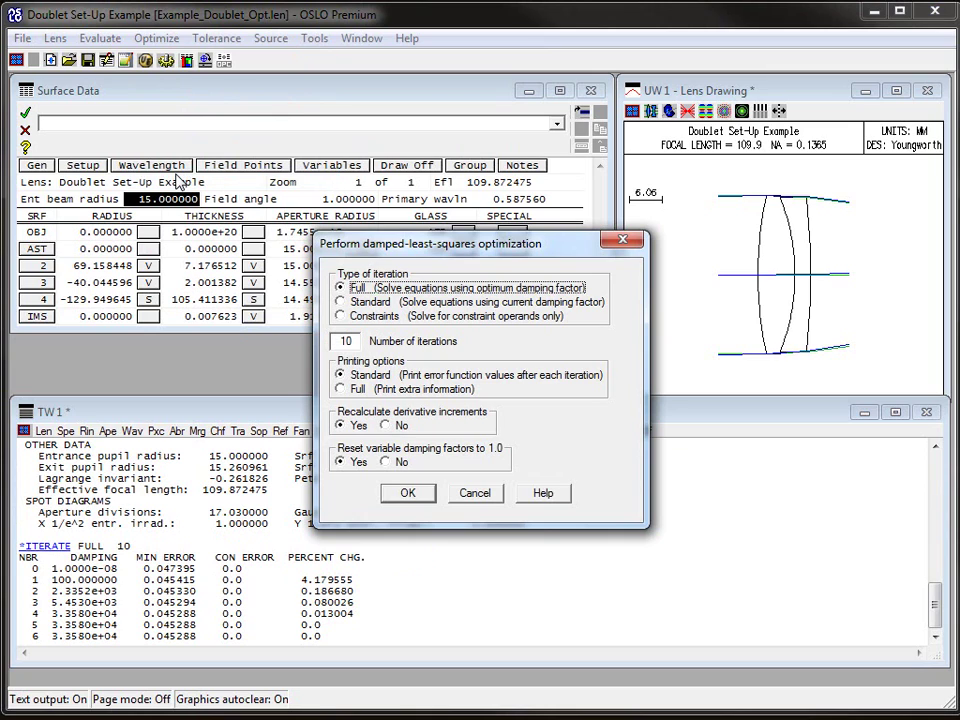
key("Return")
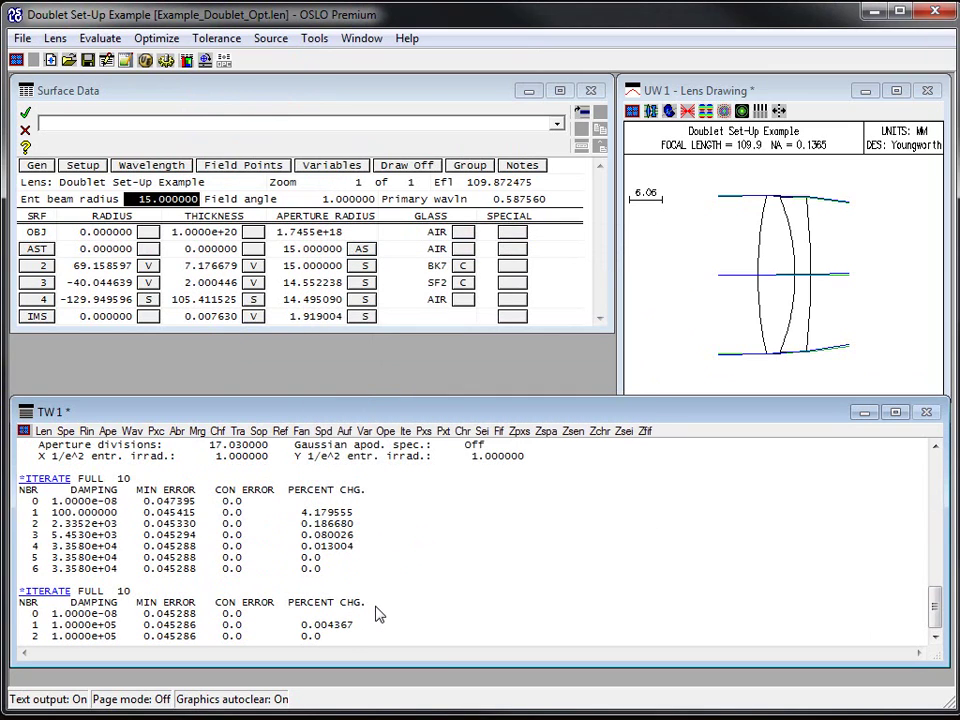
Plot the ray intercept curves analysis and examine the on-axis curves up close
left_click(651, 111)
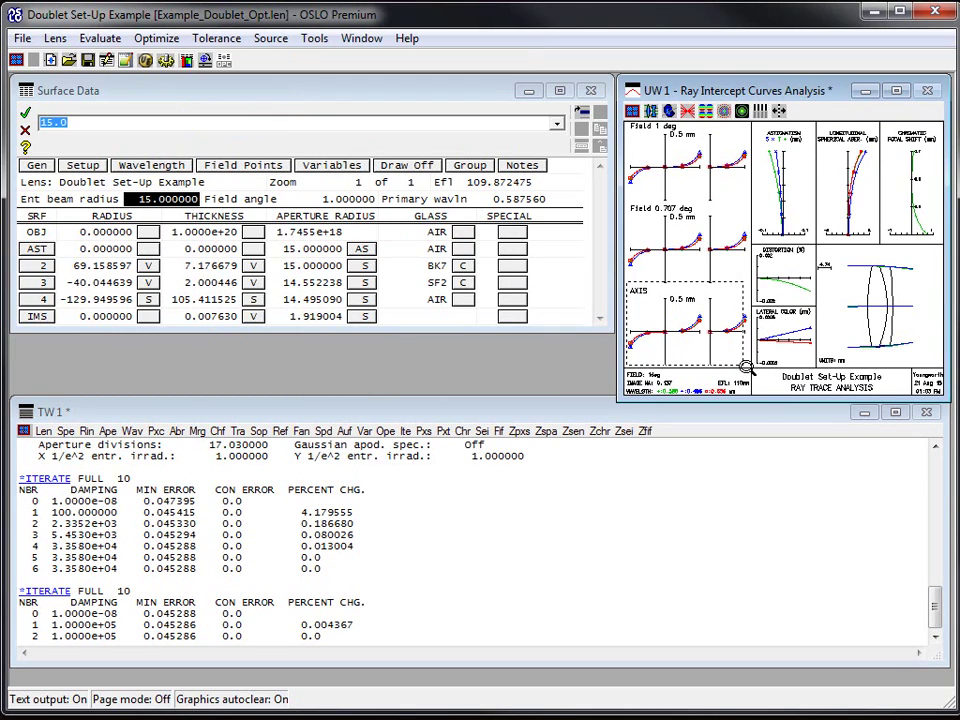
left_click_drag(630, 290, 752, 373)
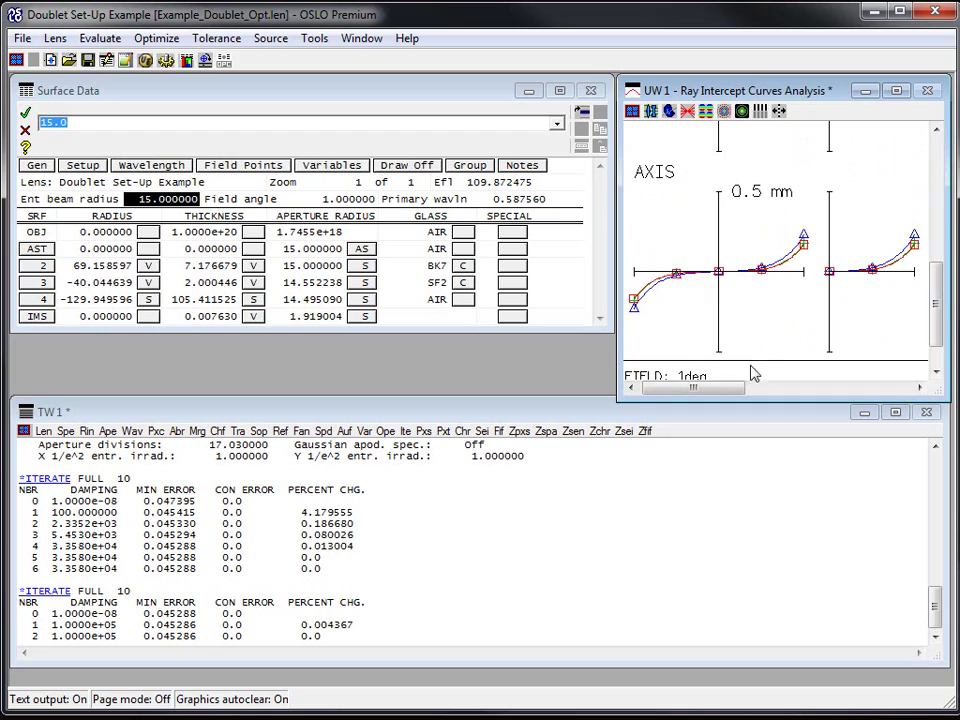
left_click(752, 270)
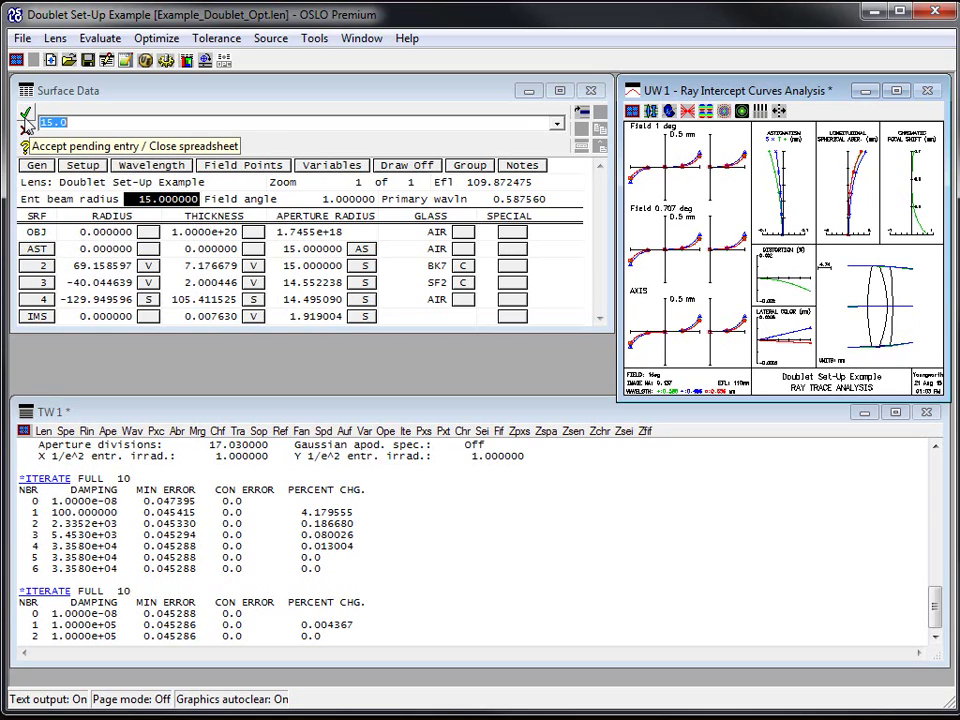
Accept and reopen the surface data, and delete the curvature and thickness variables of surfaces 2 and 3, keeping the image surface thickness variable
left_click(27, 118)
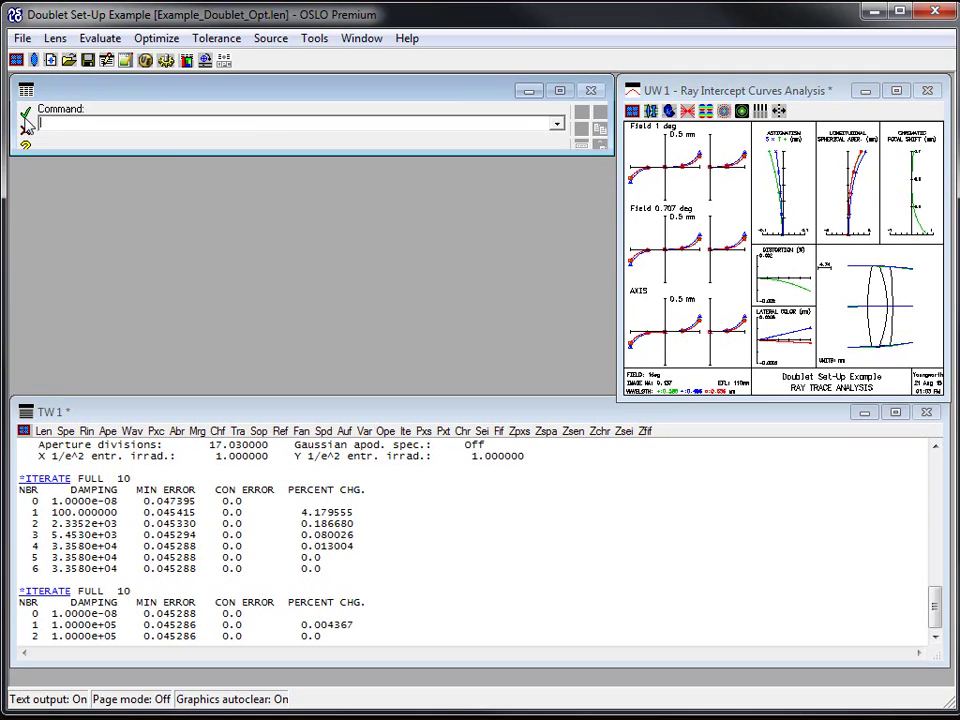
left_click(33, 62)
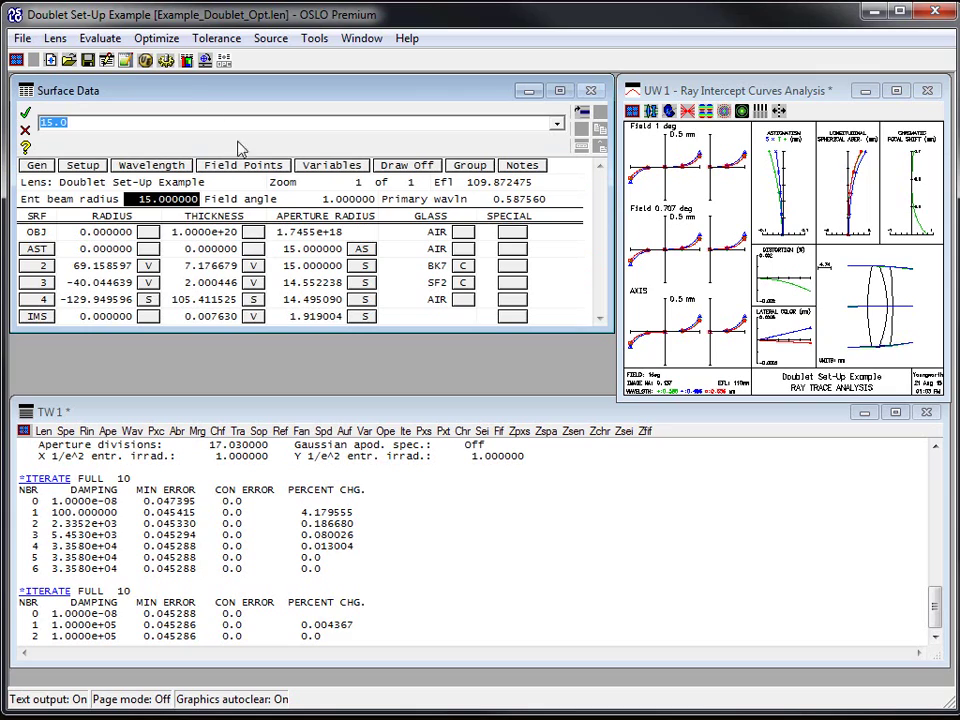
left_click(331, 165)
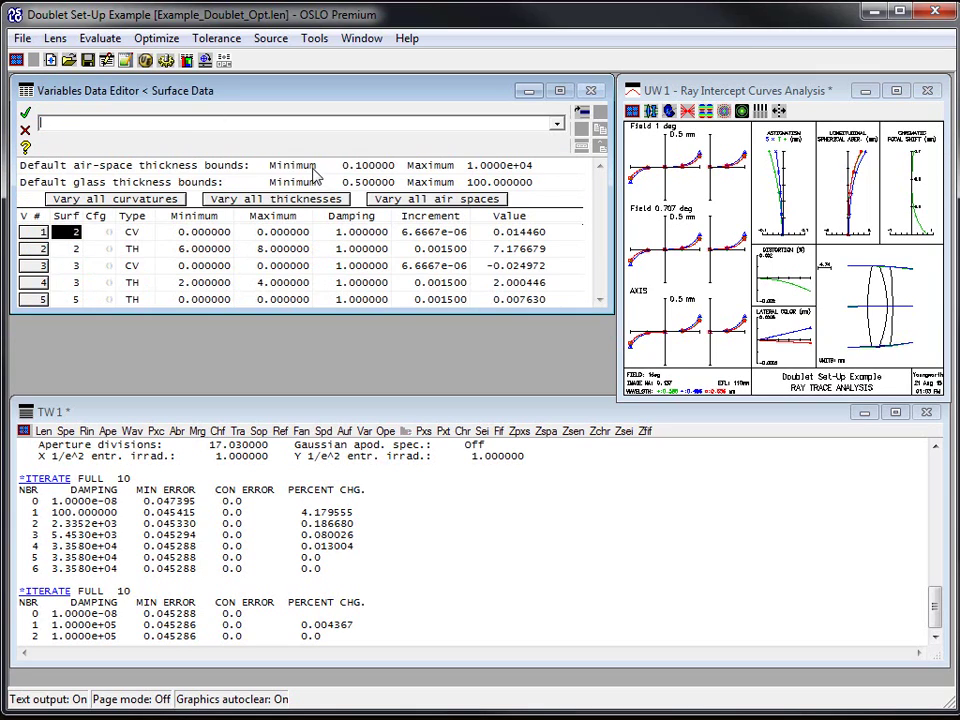
left_click_drag(33, 232, 35, 299)
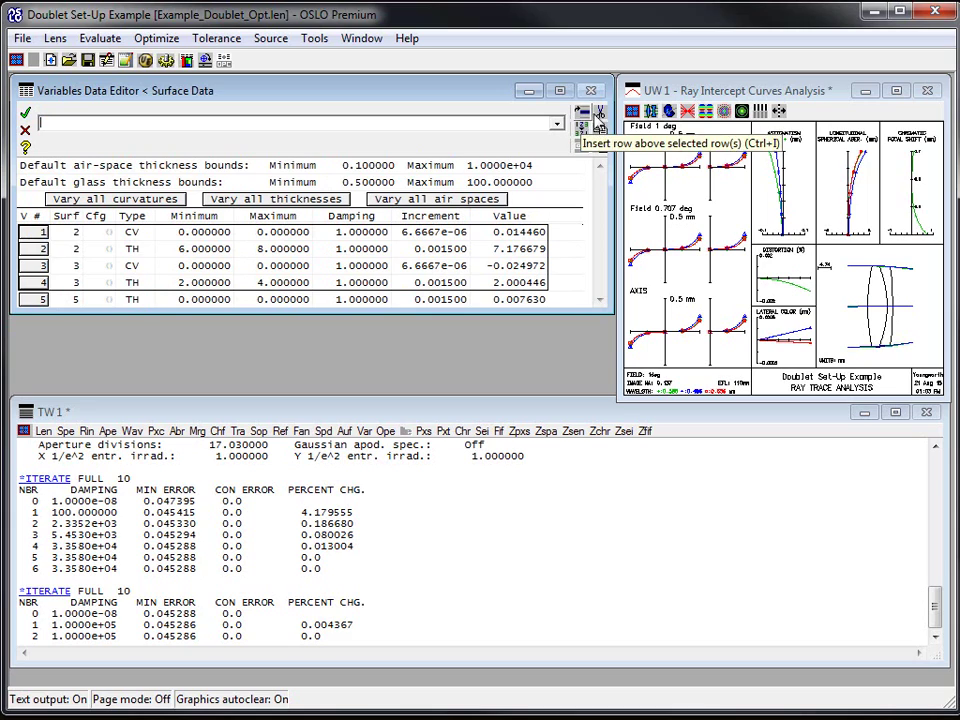
key("ctrl+d")
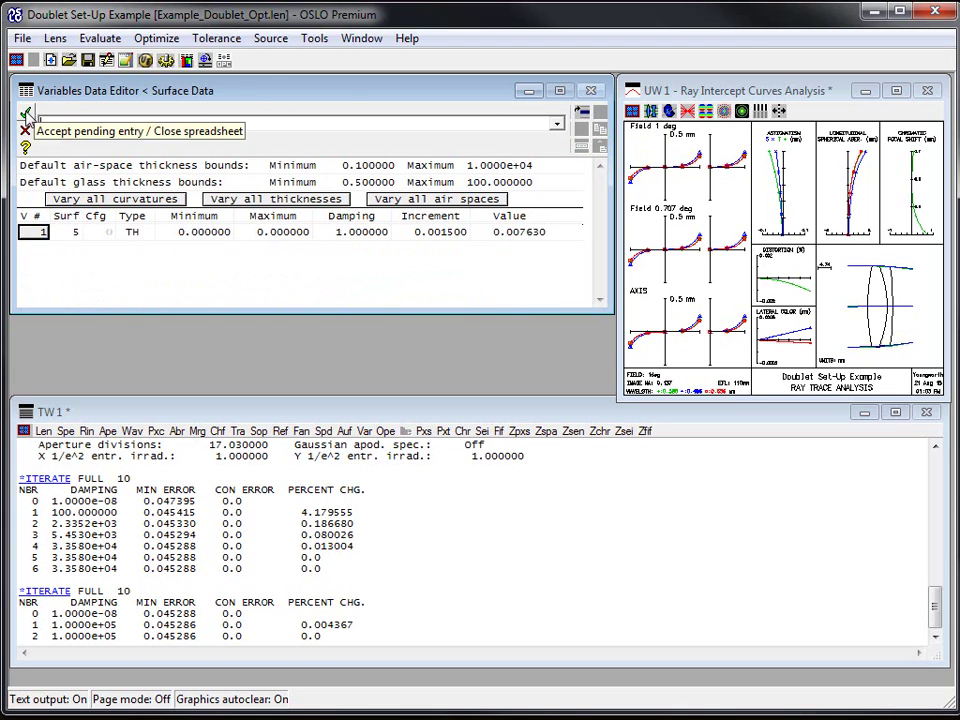
left_click(25, 113)
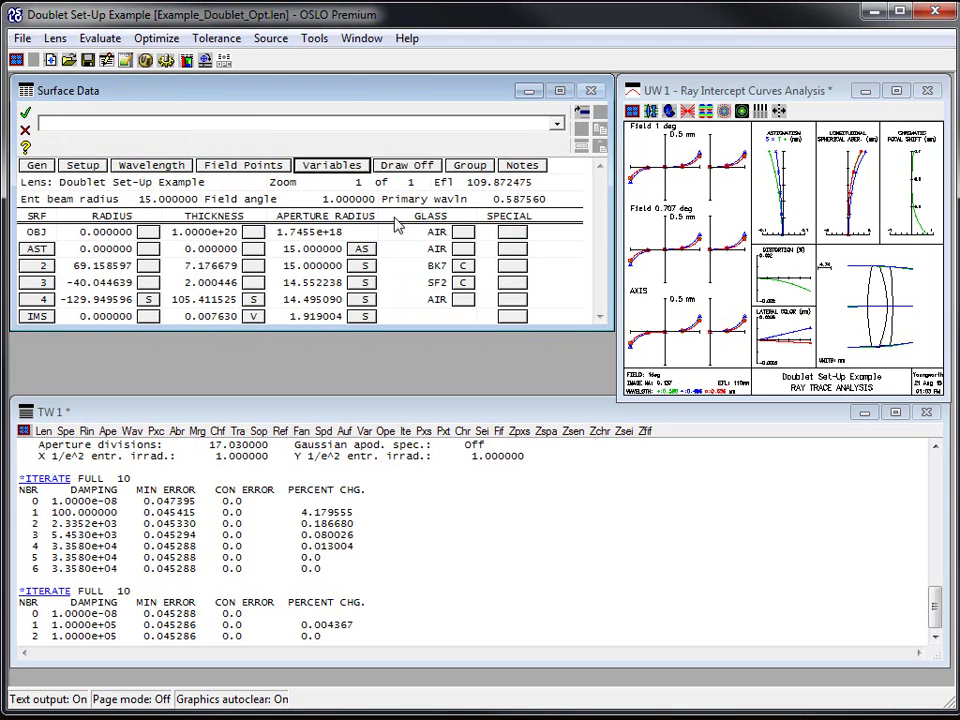
Optimize the image surface thickness alone with two full runs of 10 iterations each, updating the ray intercept curves plot between them
left_click(152, 39)
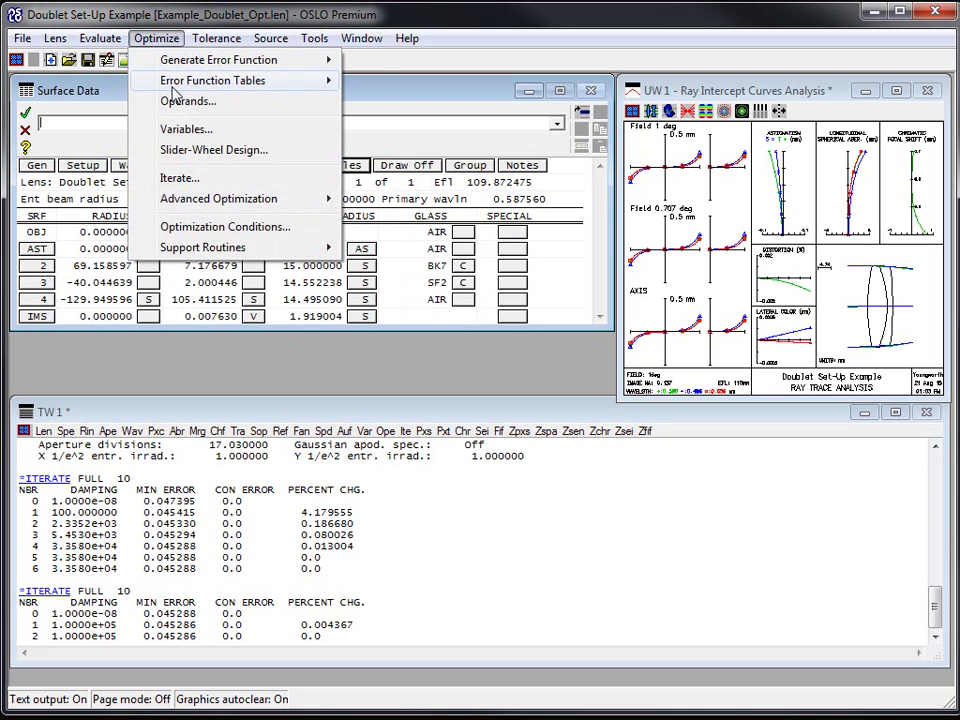
left_click(187, 178)
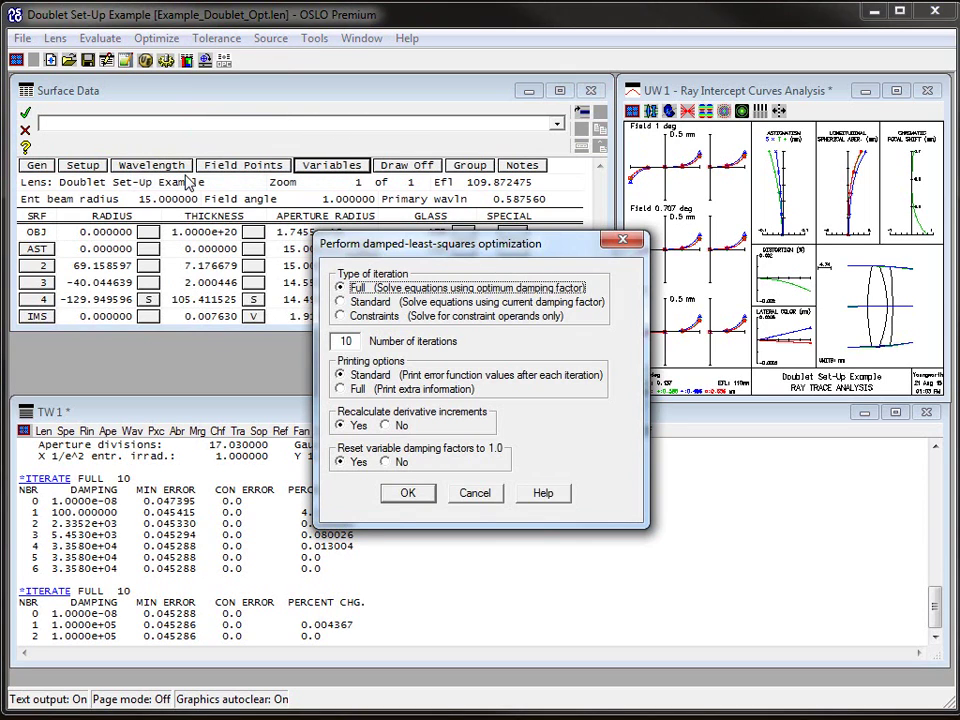
key("Return")
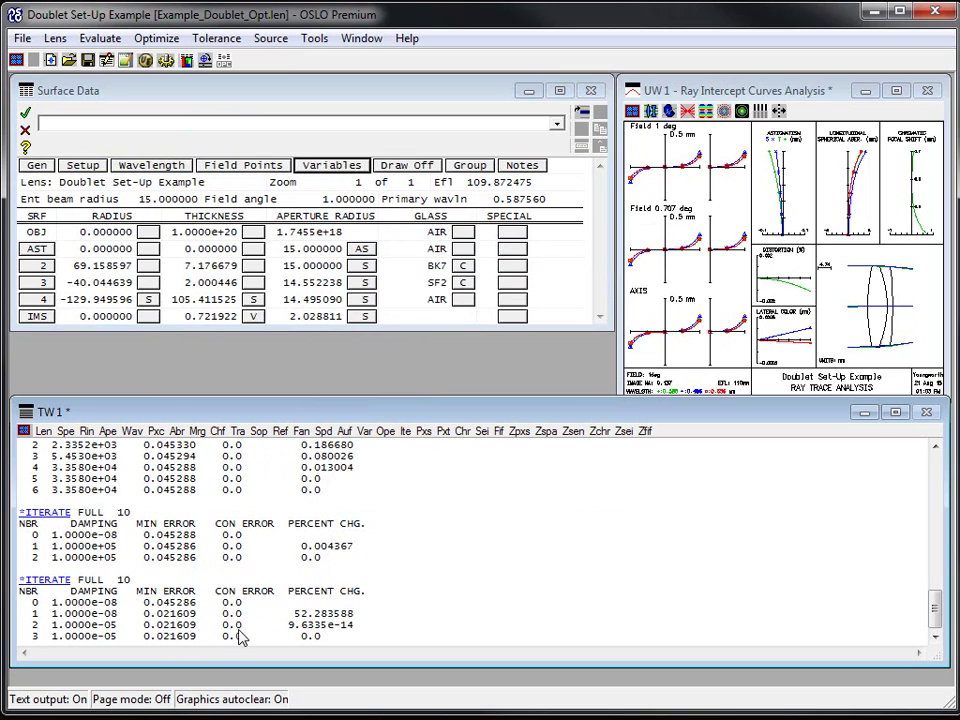
left_click(728, 300)
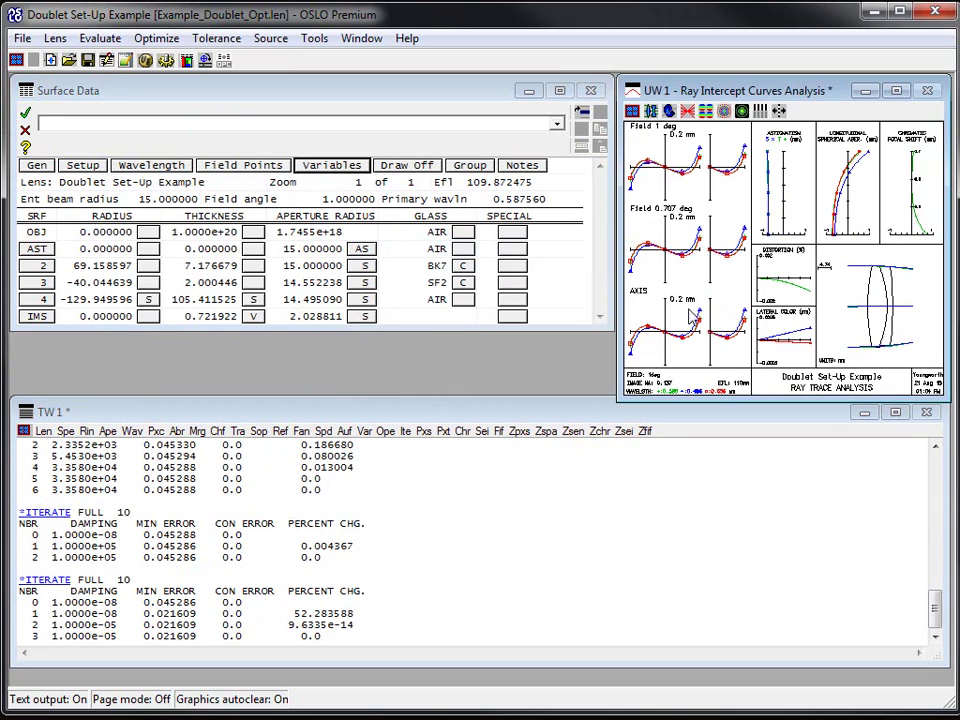
left_click(92, 42)
mouse_move(150, 40)
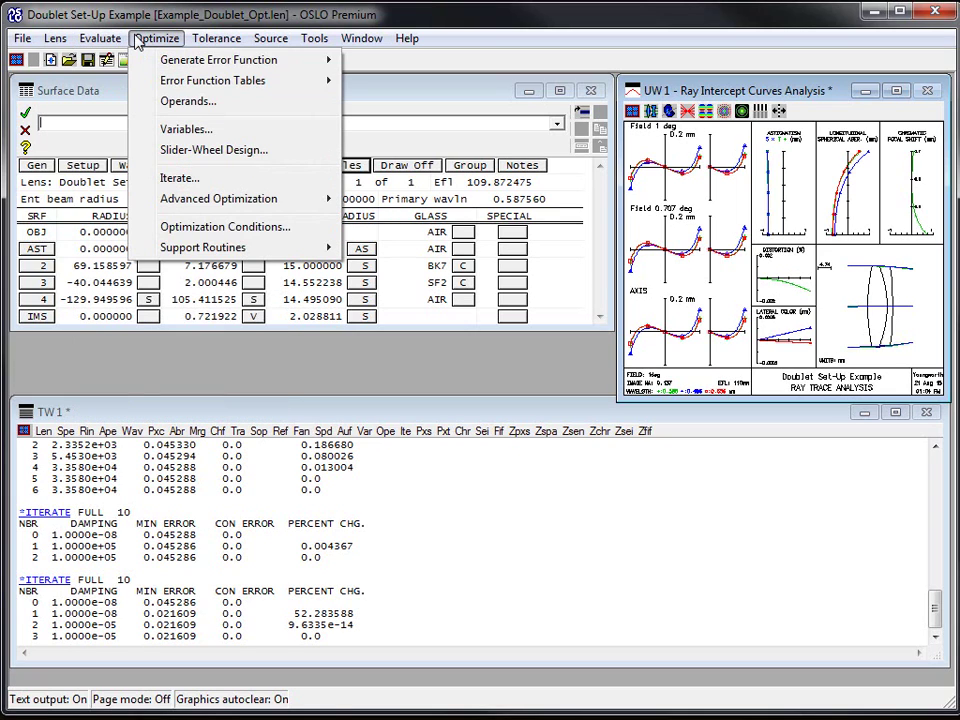
left_click(175, 179)
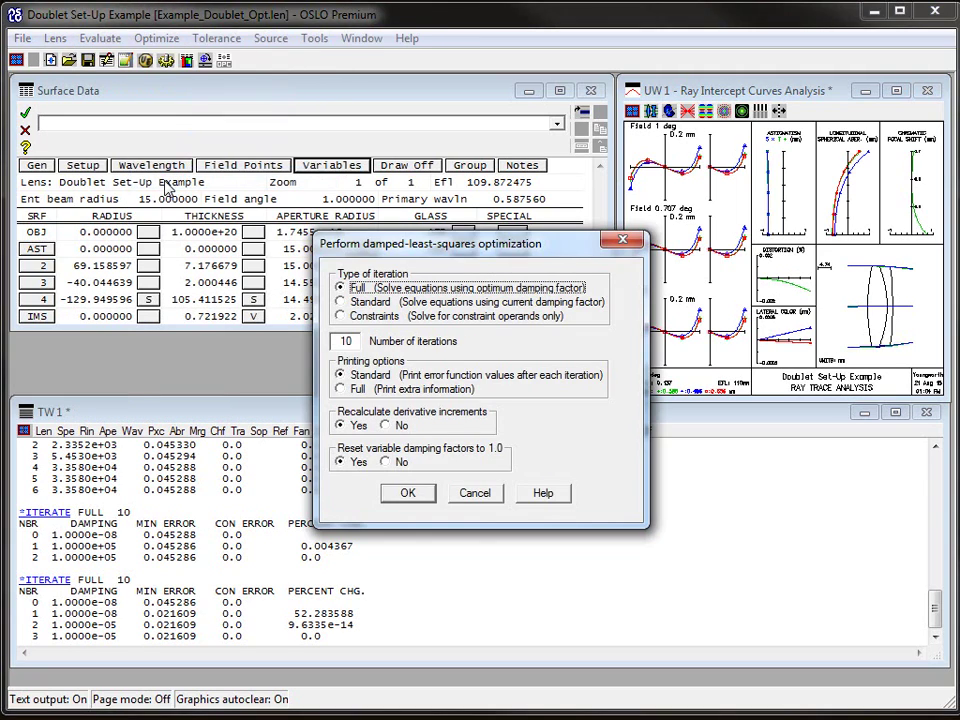
key("Return")
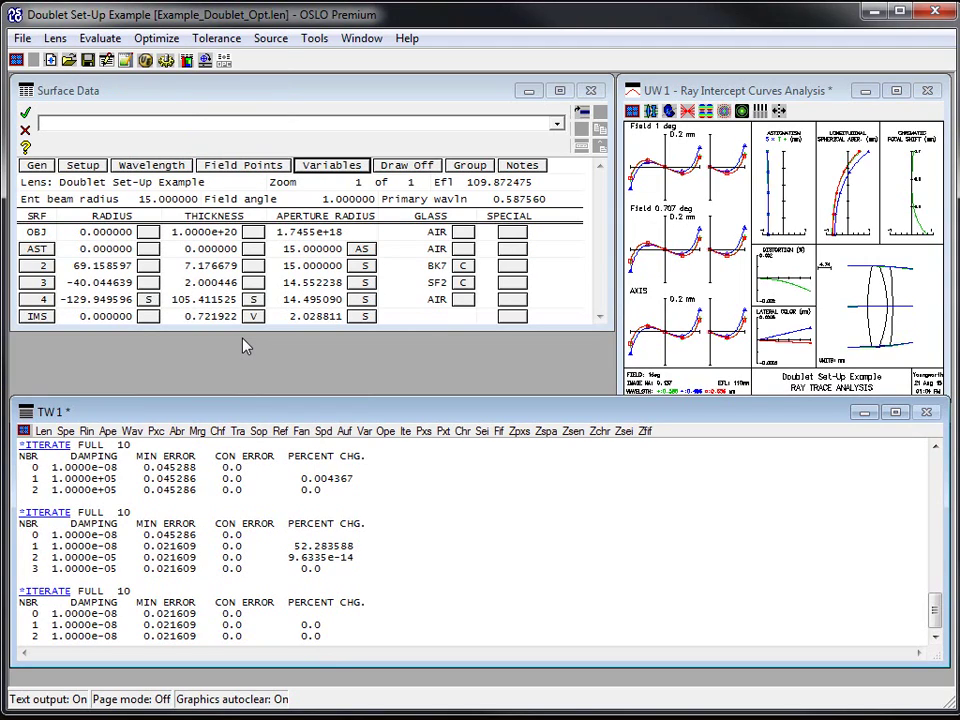
Print the lens data and query the text output cell holding the image surface thickness
left_click(44, 431)
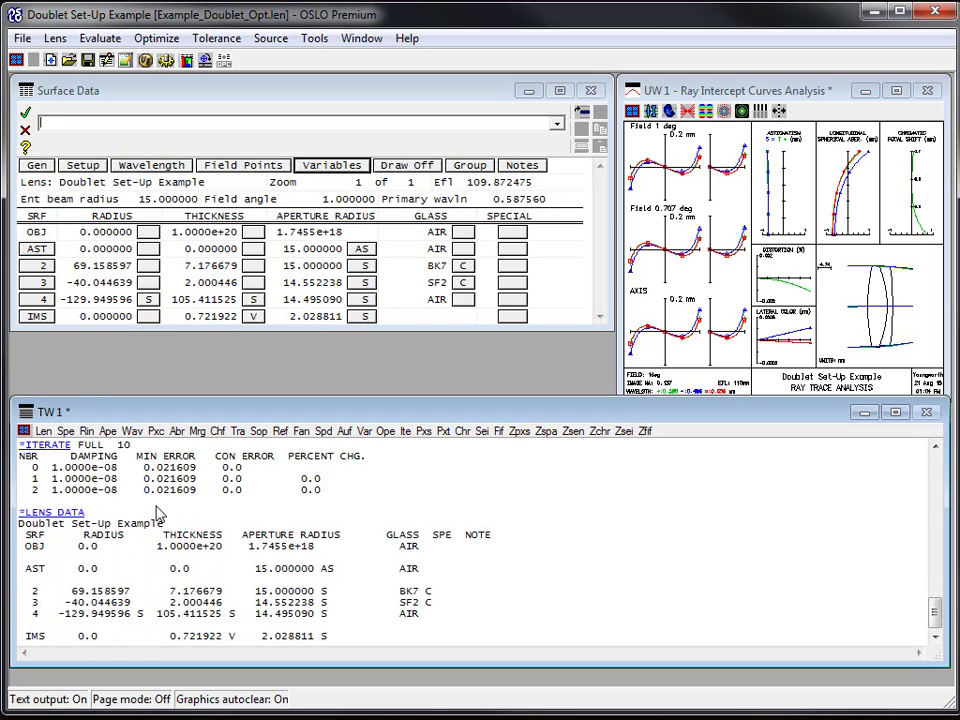
left_click(212, 641)
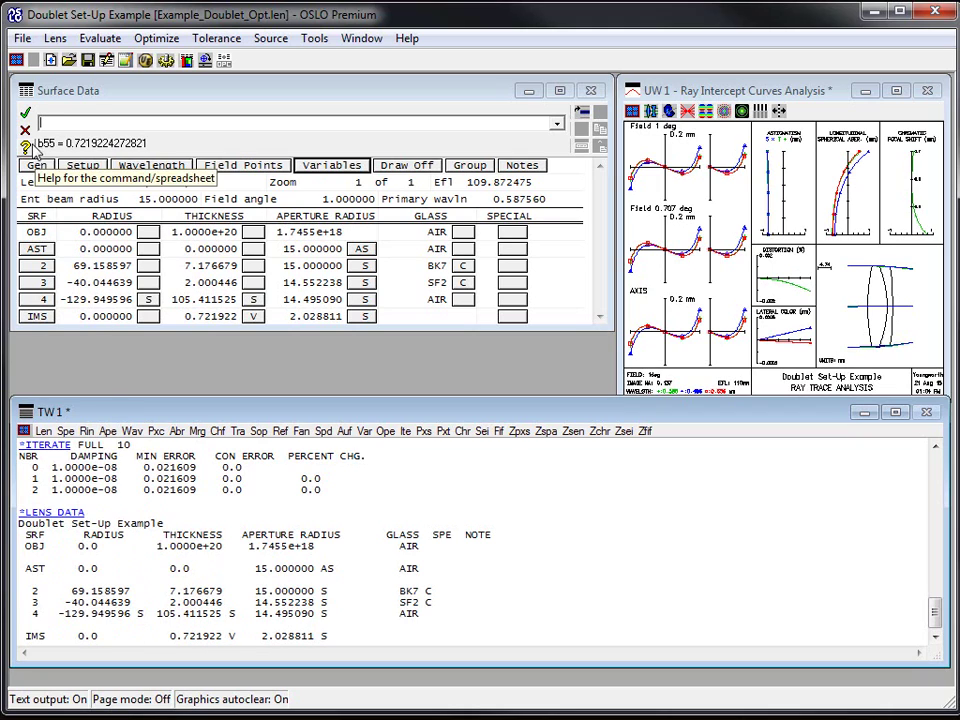
Undo all changes made in the surface data spreadsheet since the deletion of the variables, and reopen it
left_click(25, 130)
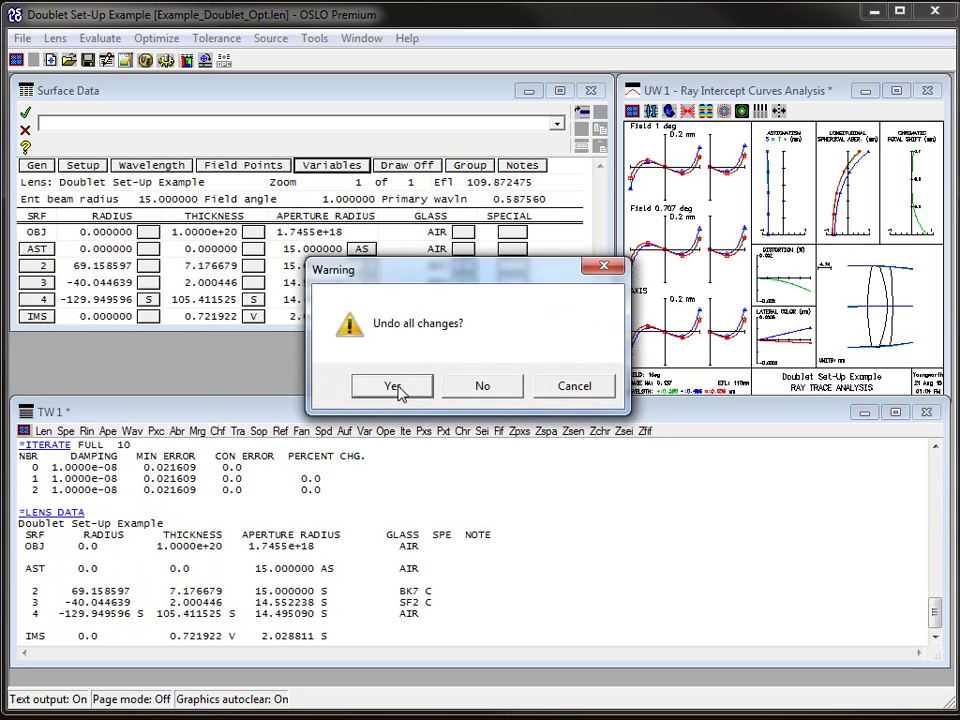
left_click(393, 388)
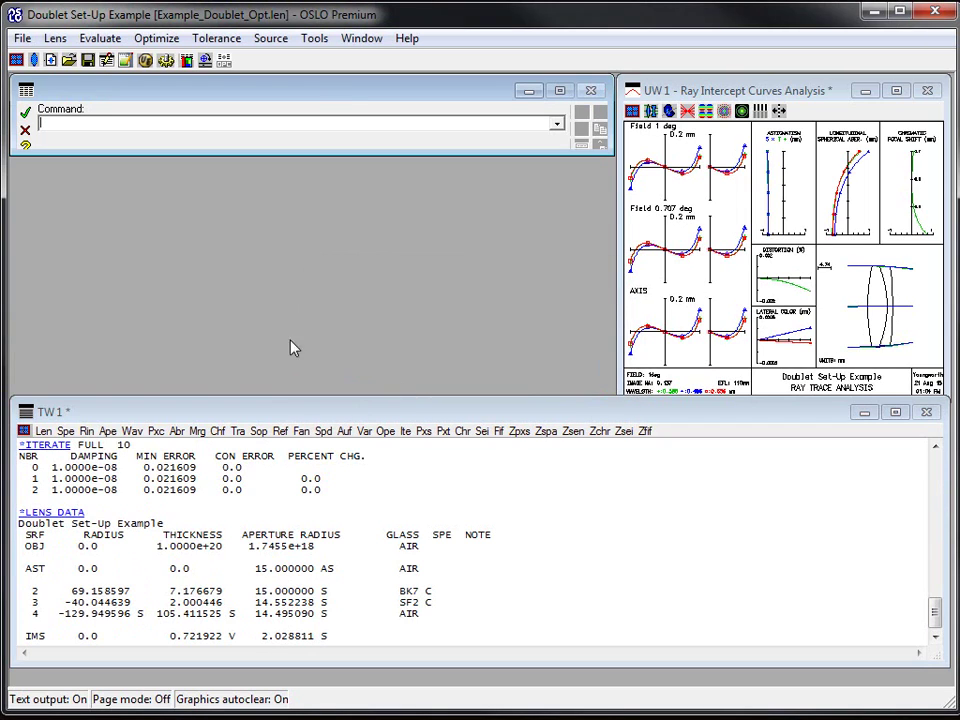
left_click(33, 60)
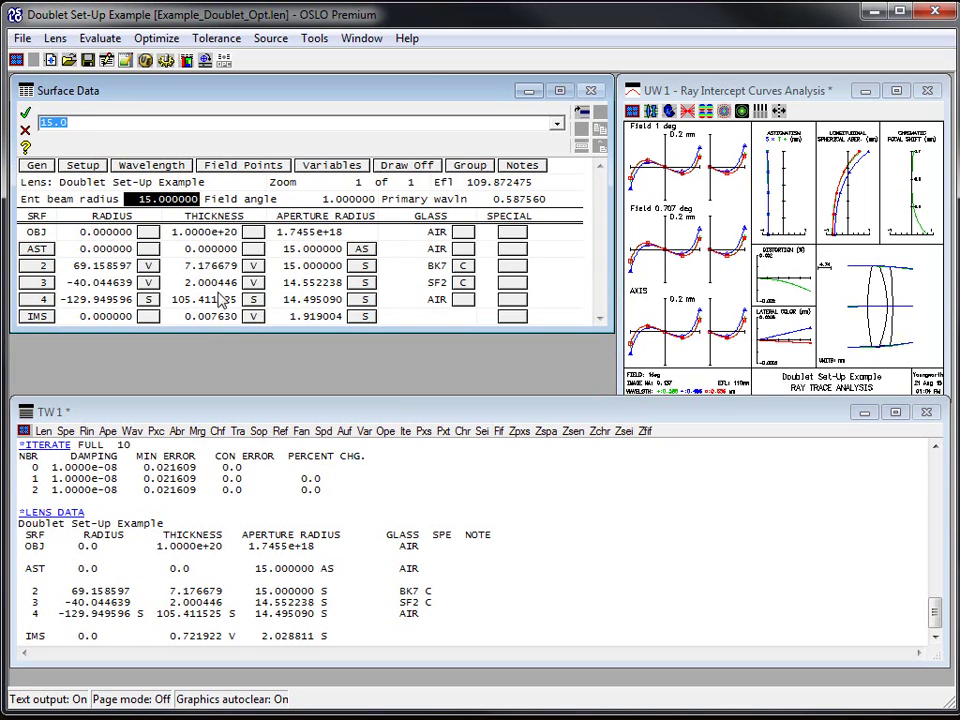
Set the image surface thickness to b55, the value held in the printed lens data's image surface row
left_click(193, 643)
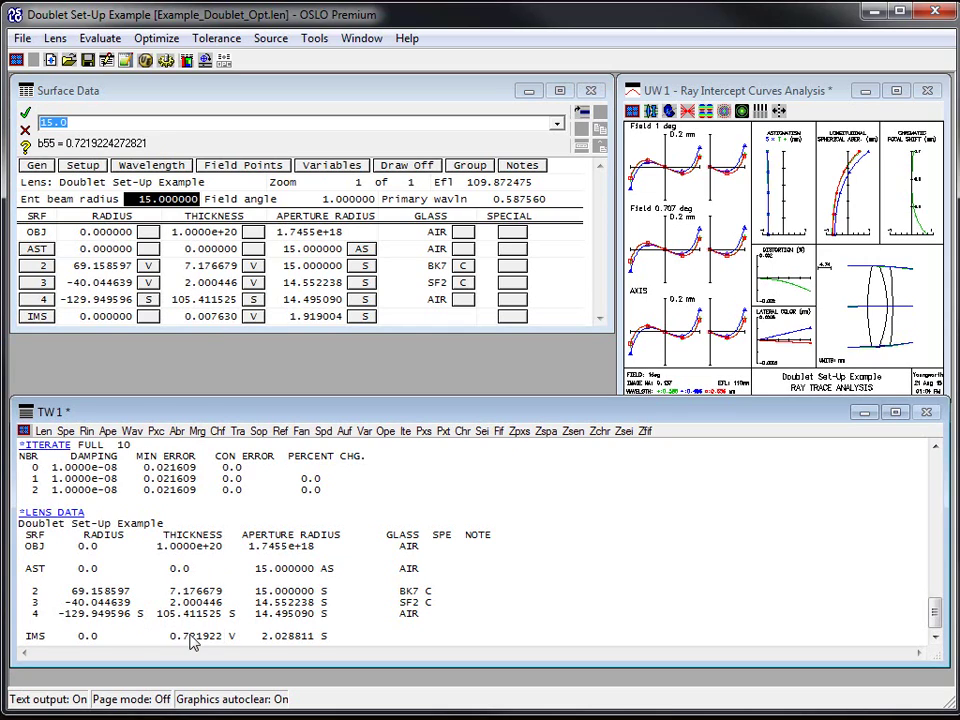
left_click(201, 318)
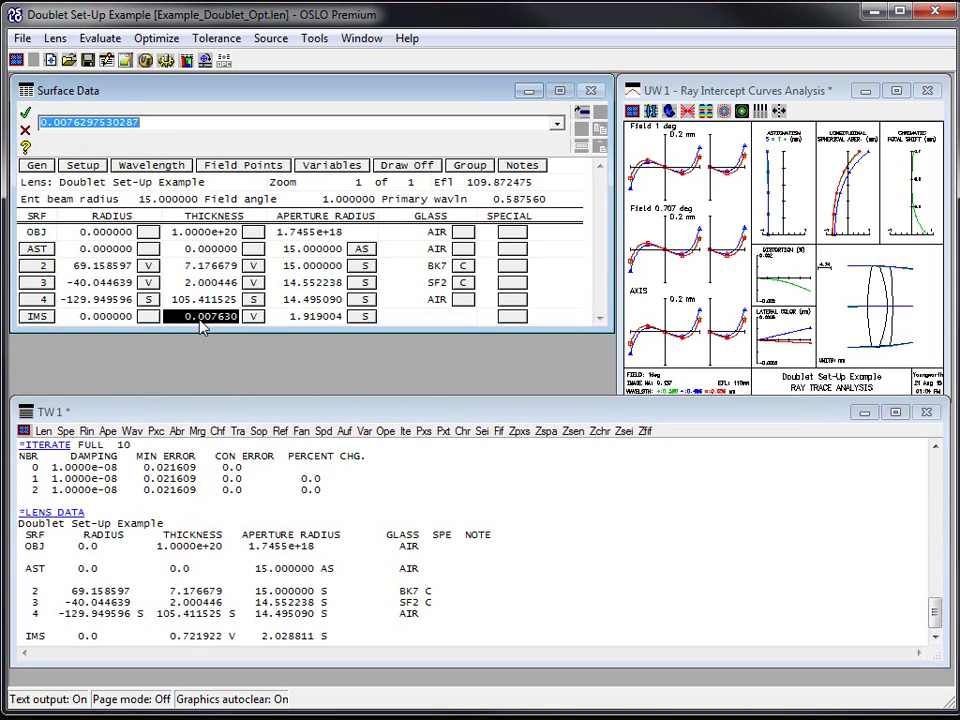
type("b55")
key("Return")
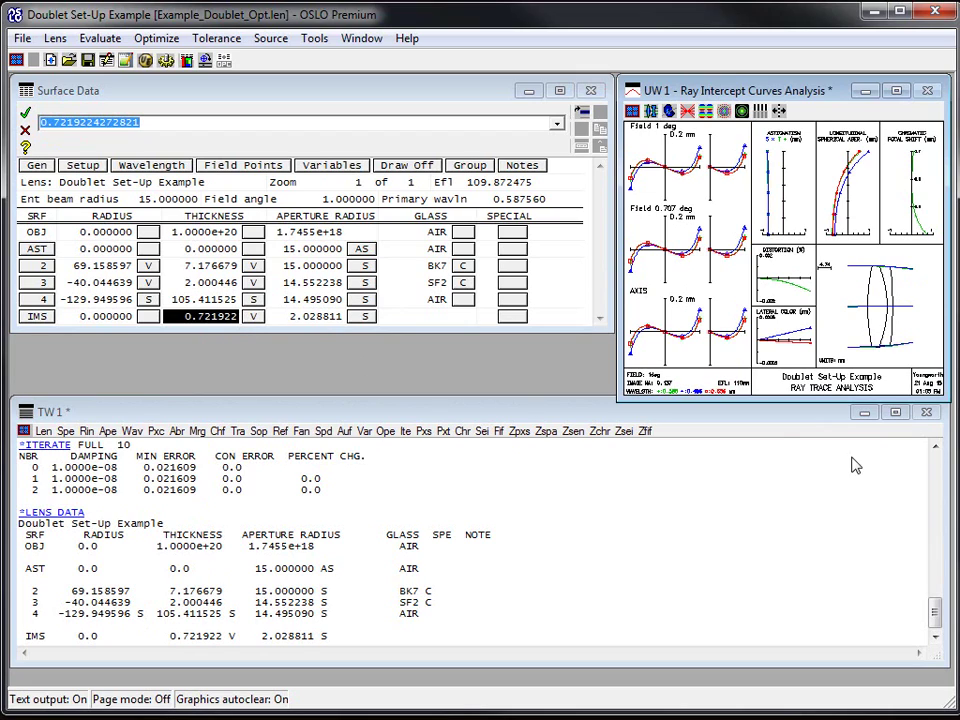
key("End")
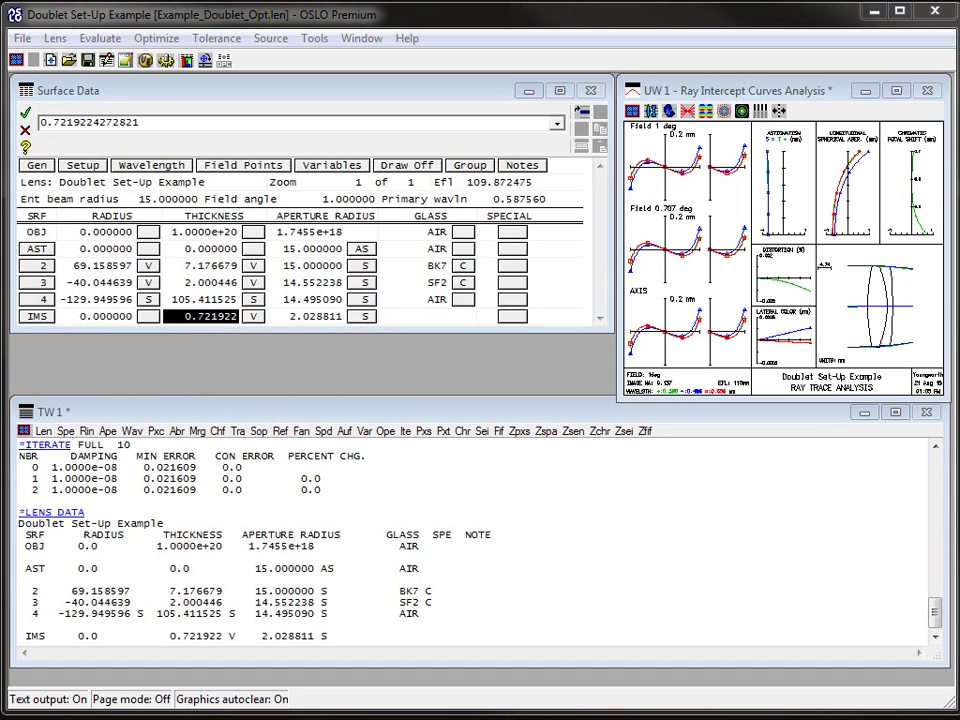
Accept the surface data, save Example_Doublet_Opt.len, and reopen the surface data spreadsheet
left_click(25, 113)
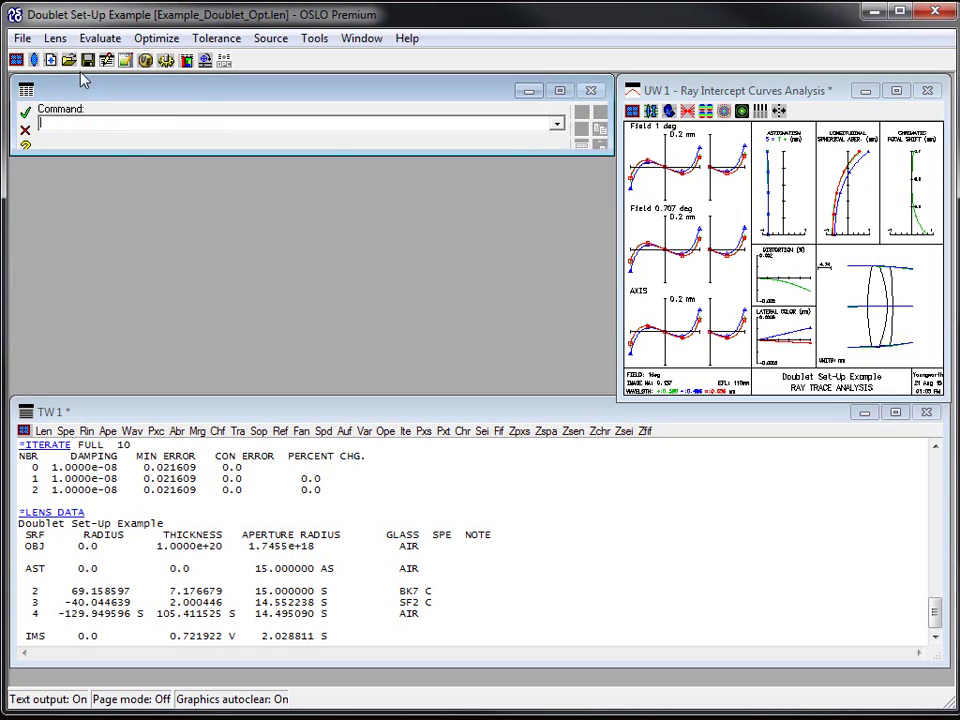
left_click(87, 60)
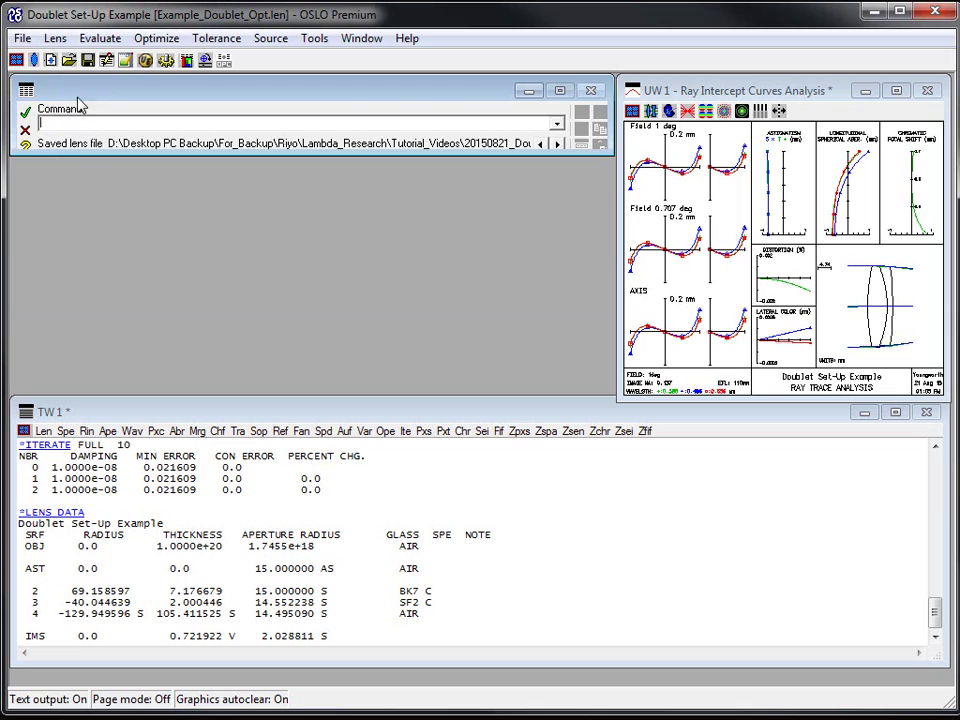
left_click(17, 59)
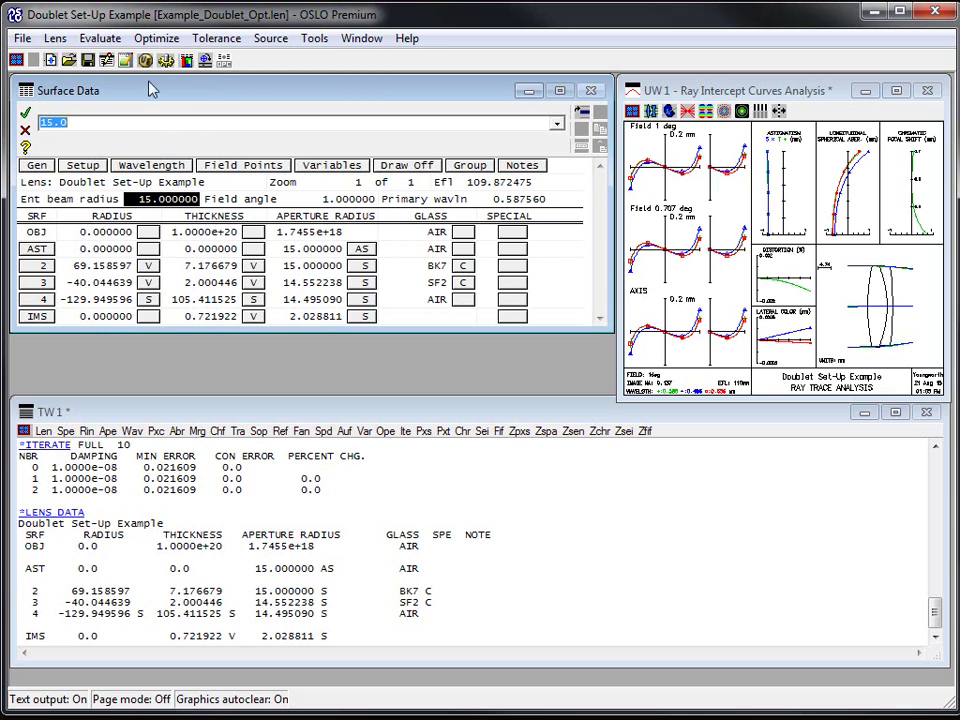
Run the damped-least-squares optimization twice, each time with full iteration and 10 iterations
left_click(156, 38)
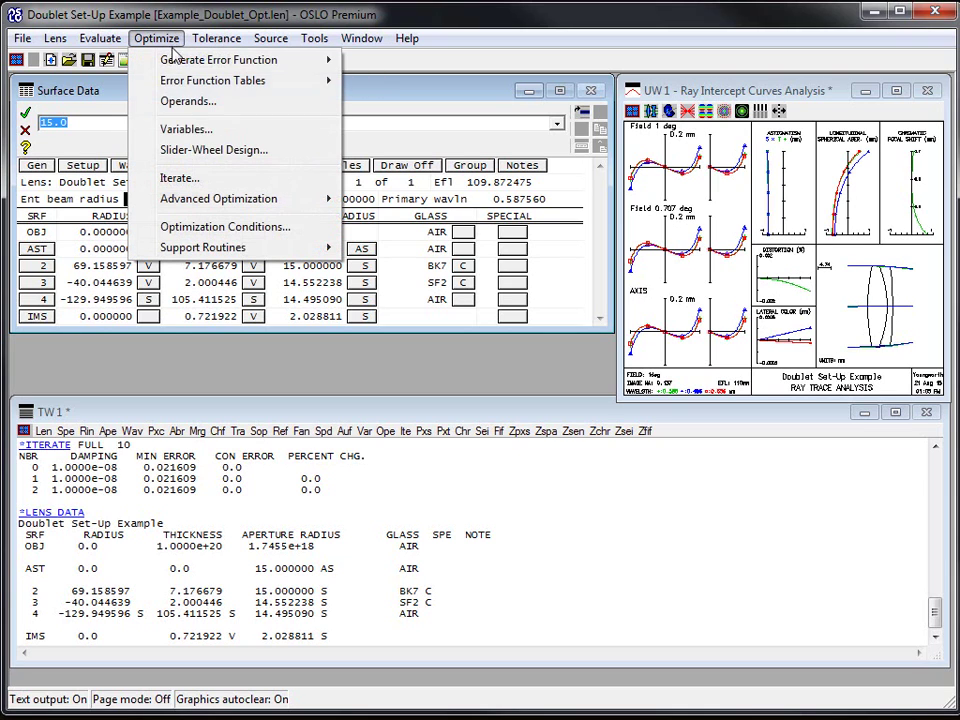
left_click(197, 182)
left_click(400, 492)
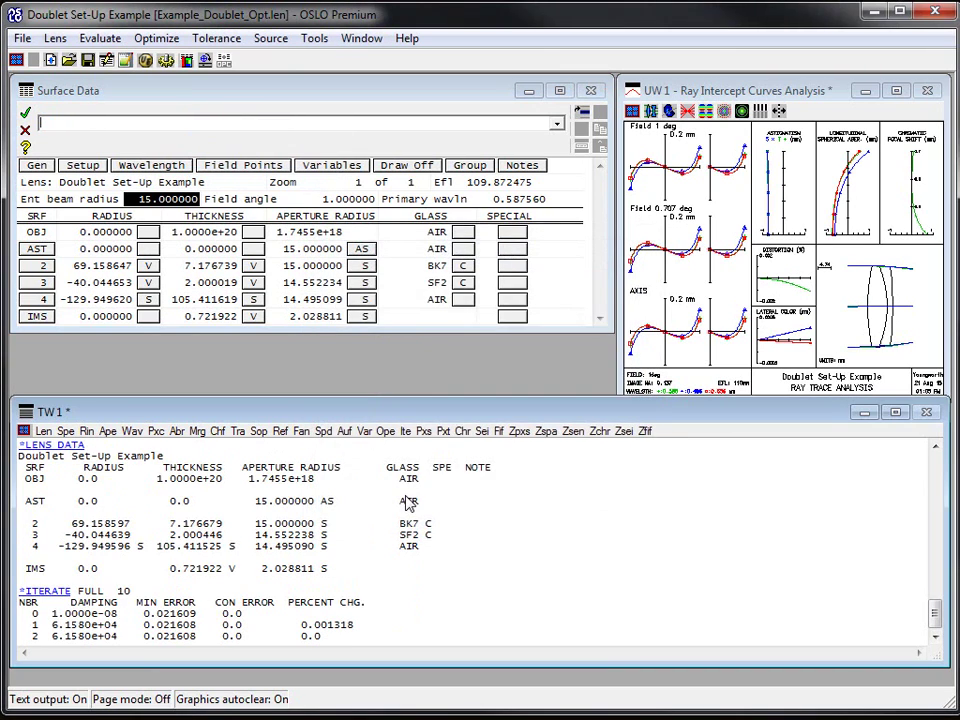
left_click(101, 44)
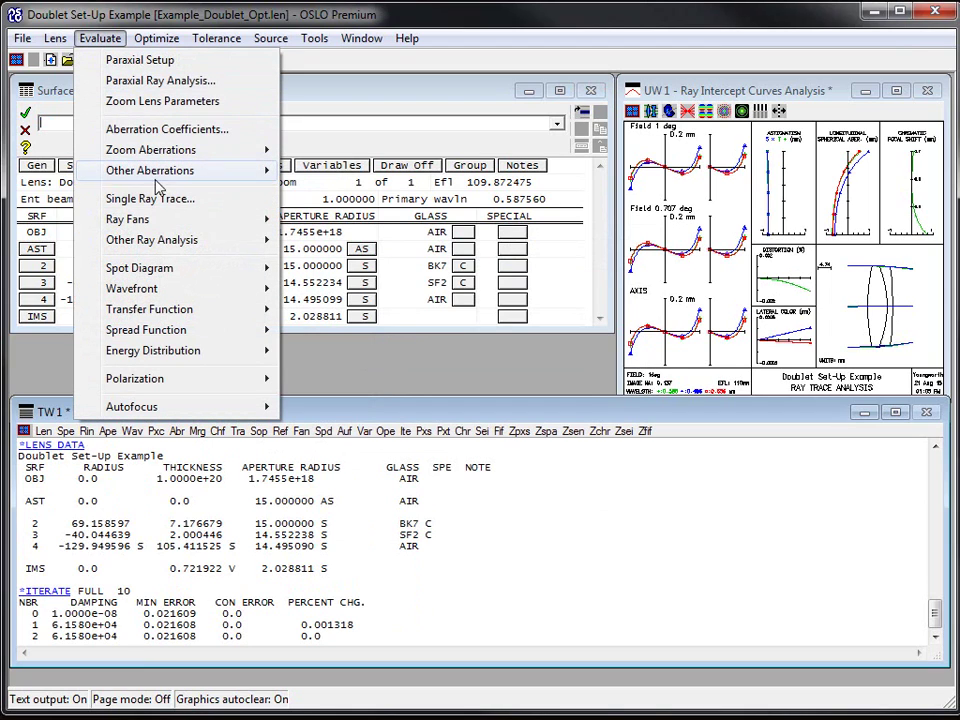
mouse_move(156, 40)
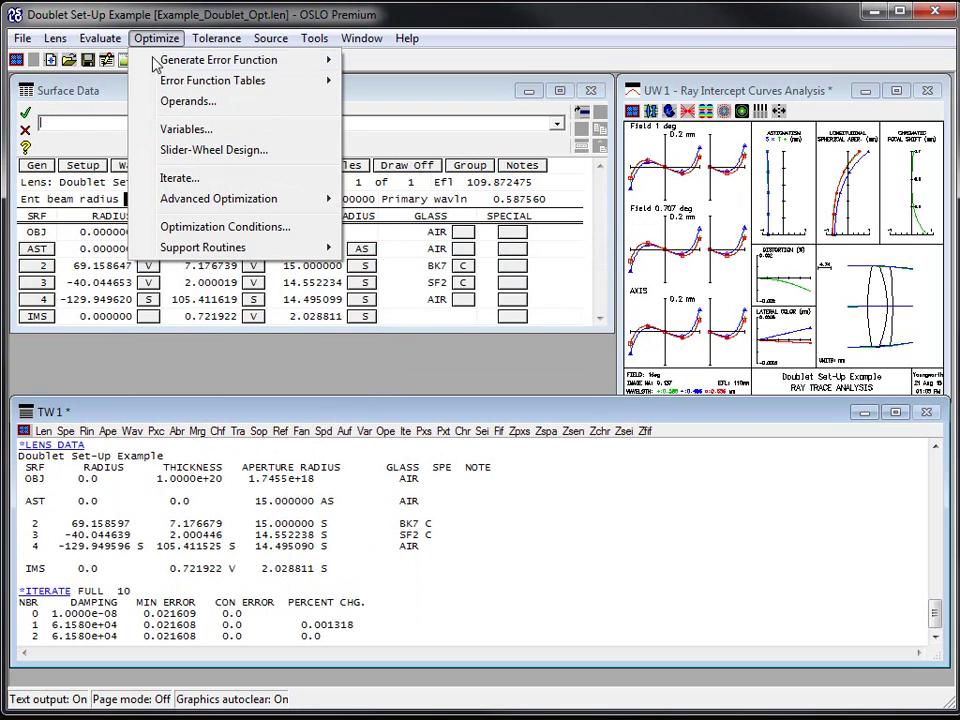
left_click(176, 178)
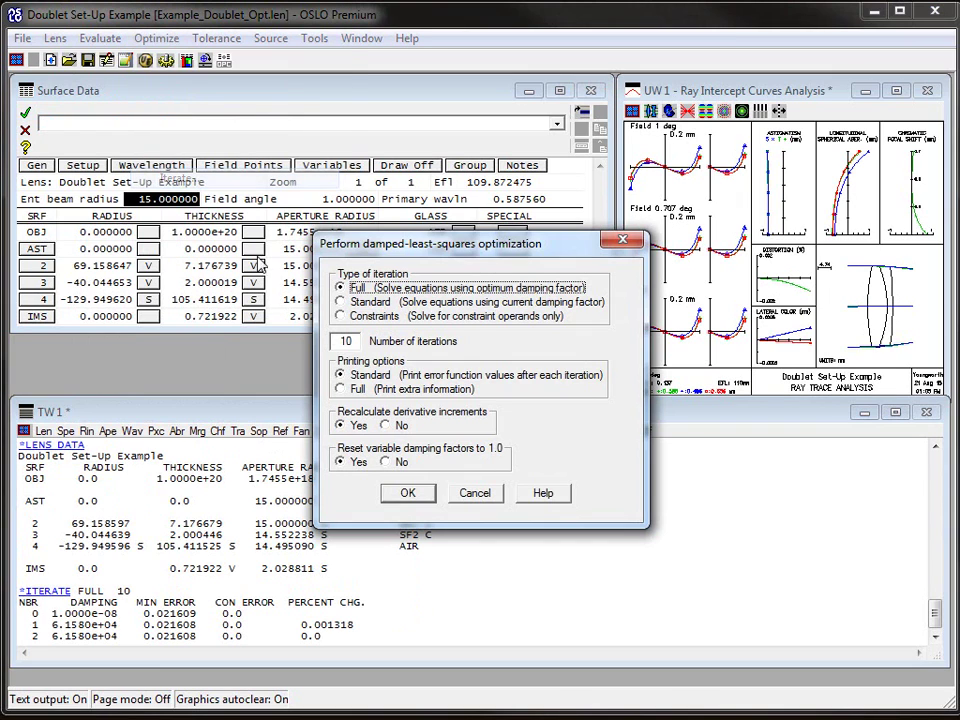
left_click(407, 491)
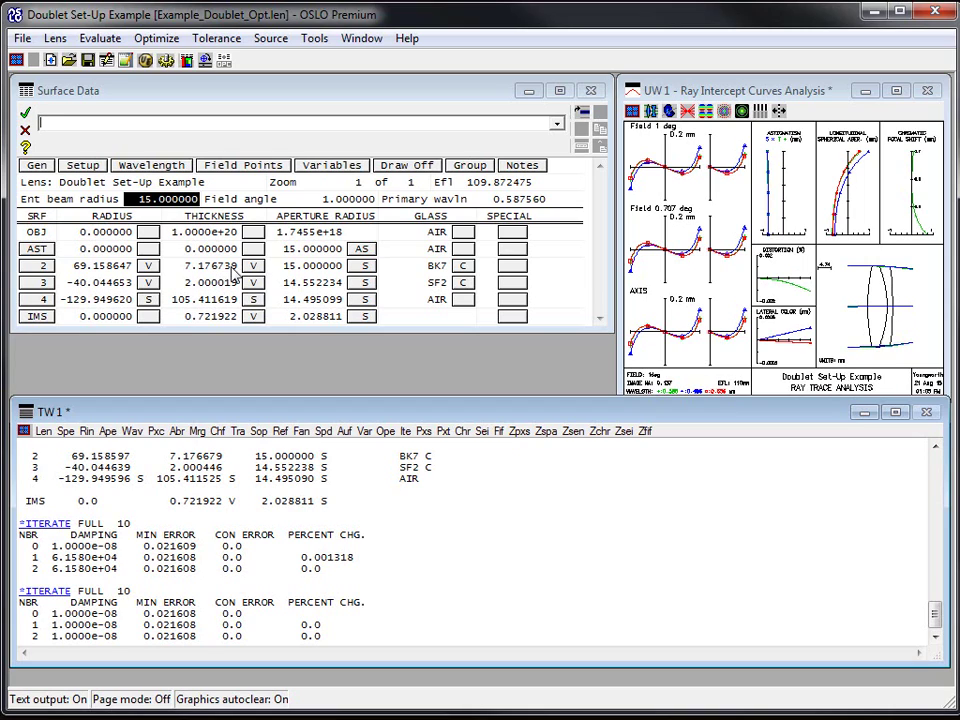
Accept the optimized surface data, save the lens file again, and bring the surface data spreadsheet back up
left_click(25, 112)
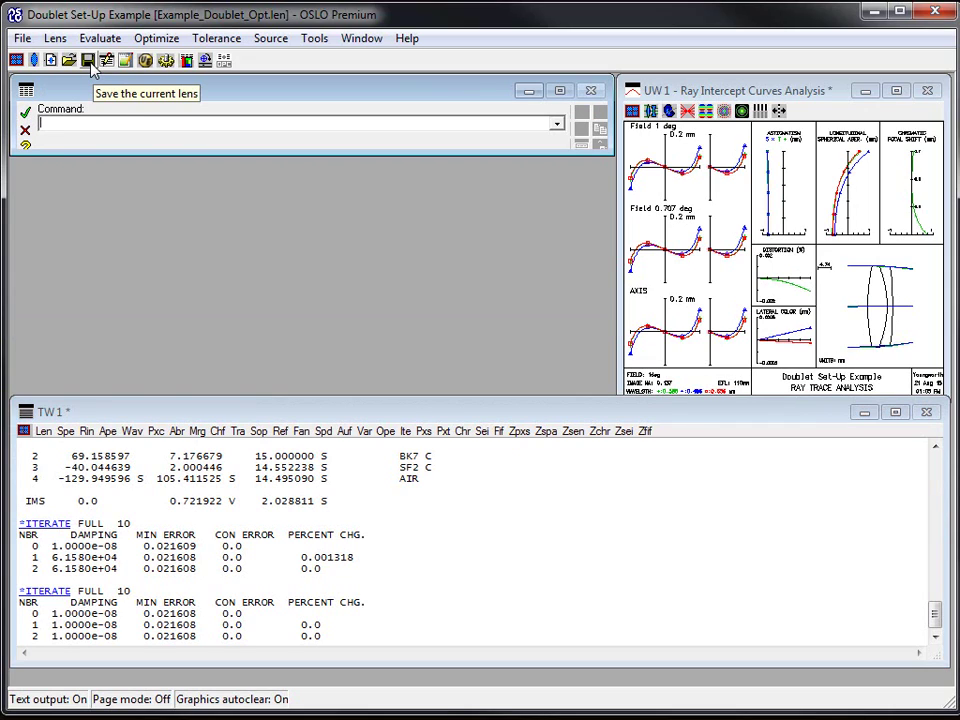
left_click(88, 61)
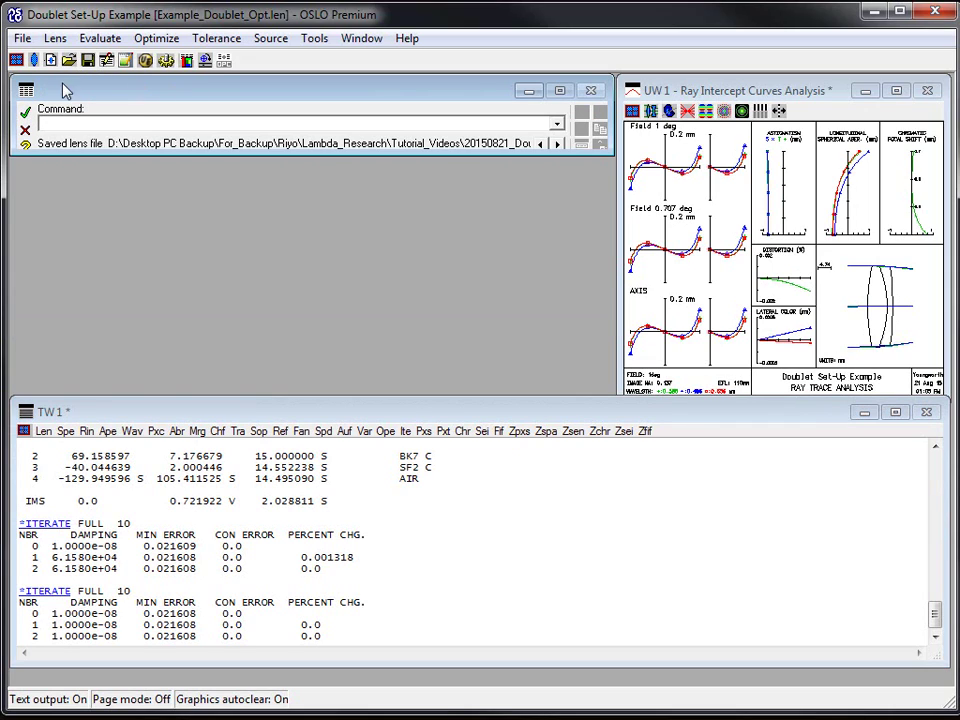
left_click(36, 61)
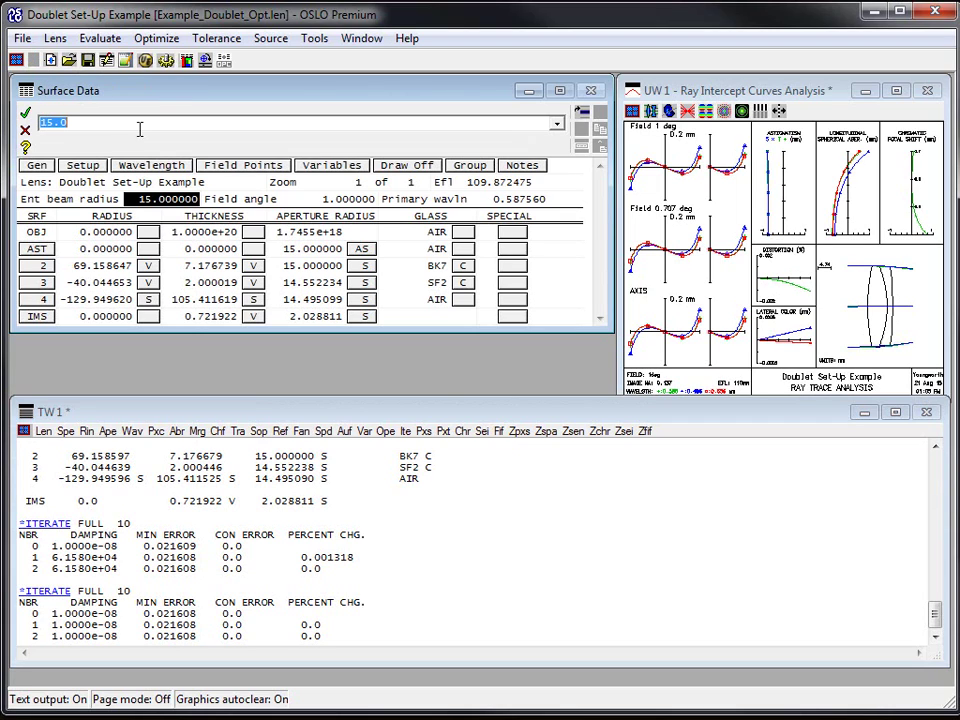